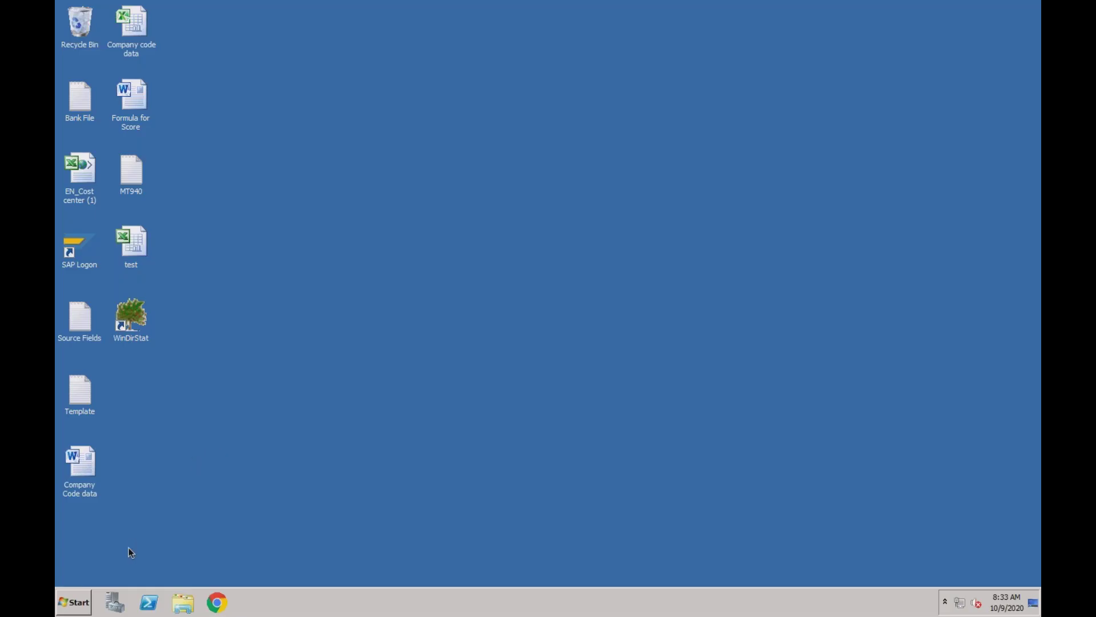
# Launch Notepad, type the heading 'Credit Management:' and maximize the window
pyautogui.click(85, 605)
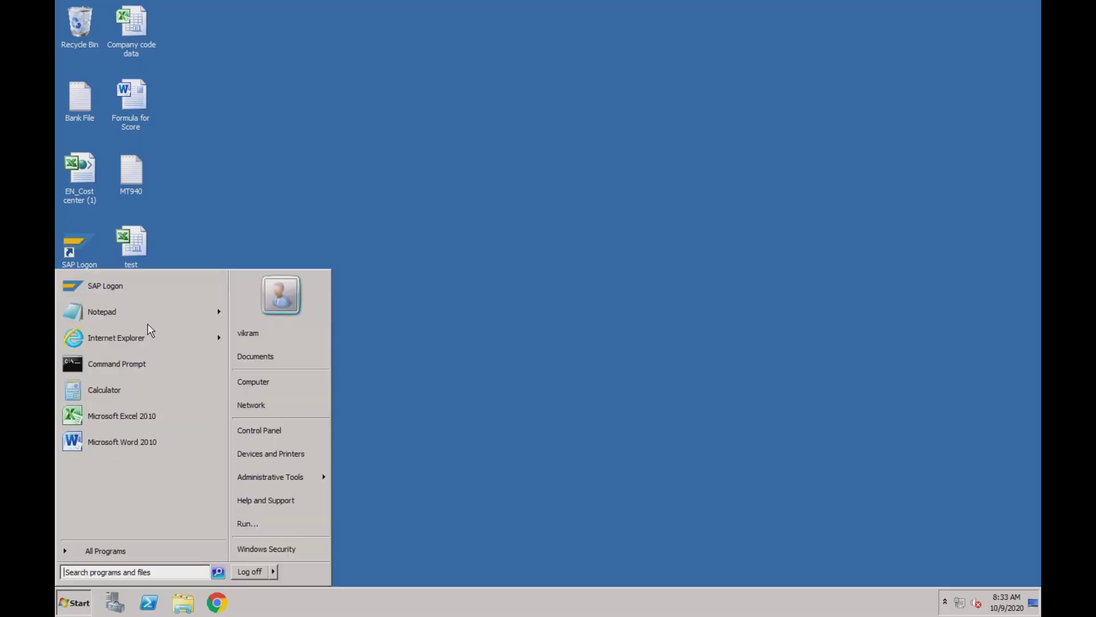
pyautogui.click(137, 312)
pyautogui.write('Credit Management')
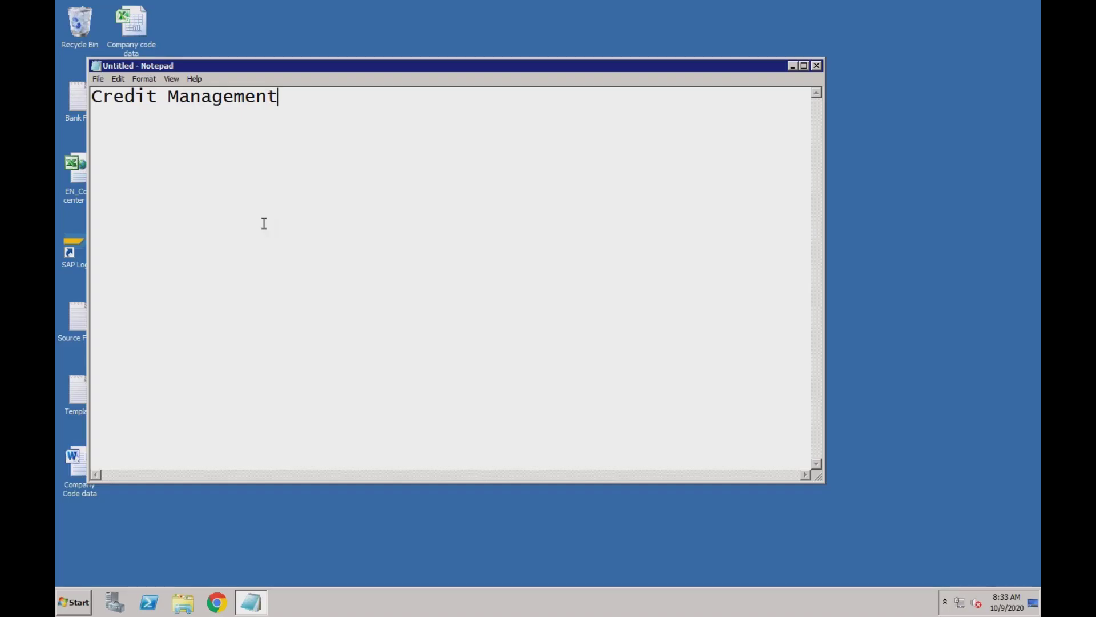
pyautogui.write(':')
pyautogui.doubleClick(417, 66)
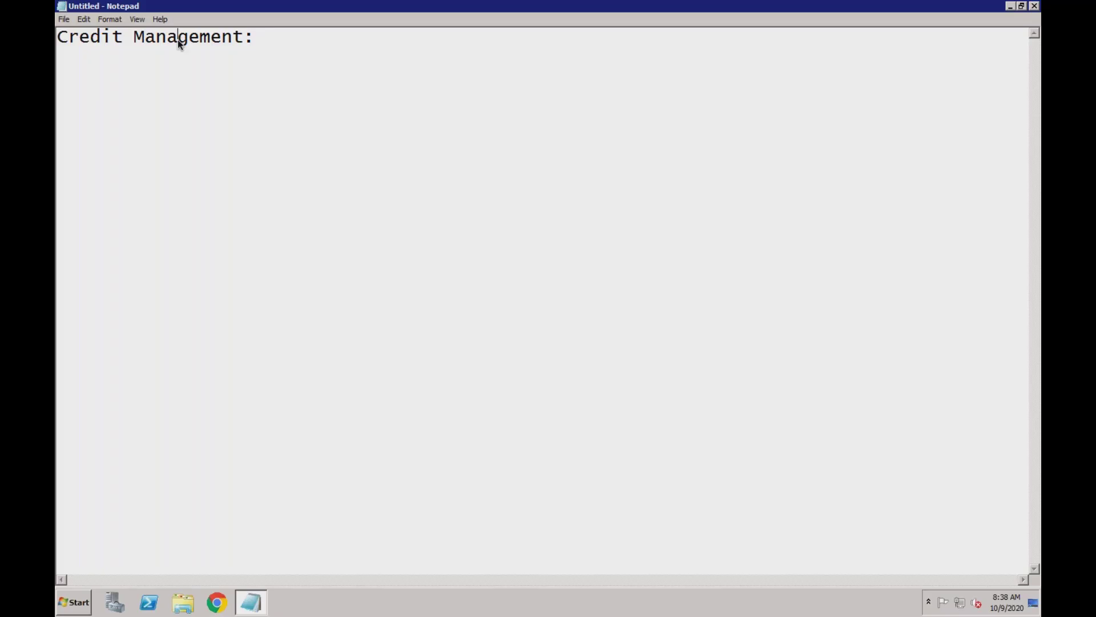
# Below the heading, add 'How much Credit to be given to customer?' and 'How many days you want to give to customer to pay amount?'
pyautogui.click(267, 40)
pyautogui.press('Return')
pyautogui.write('How much Credit to be given to customer?')
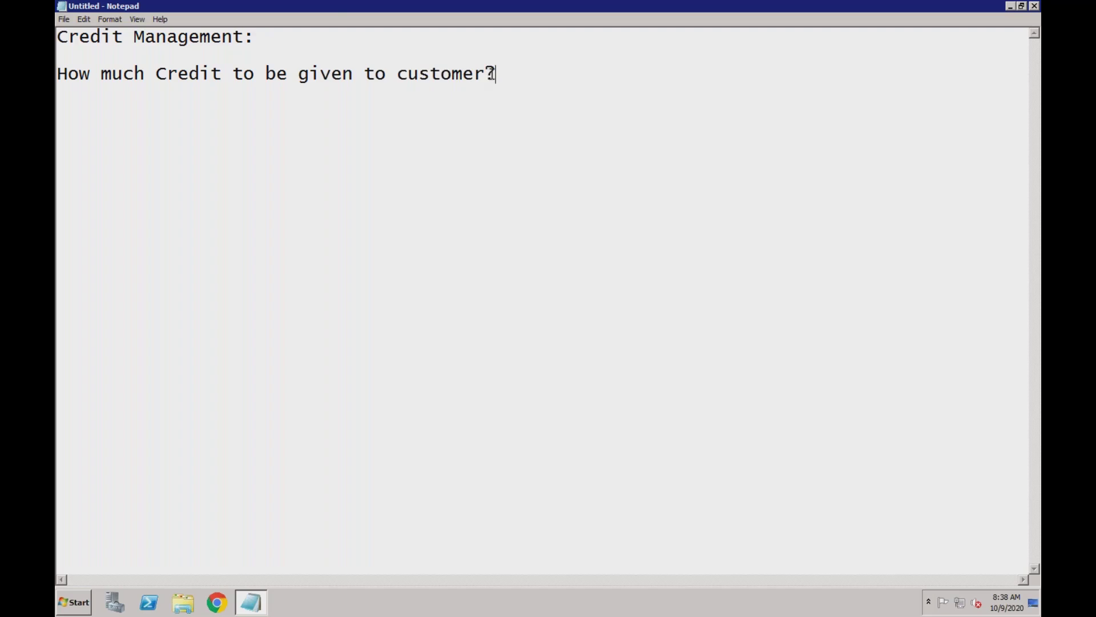
pyautogui.write('How many ')
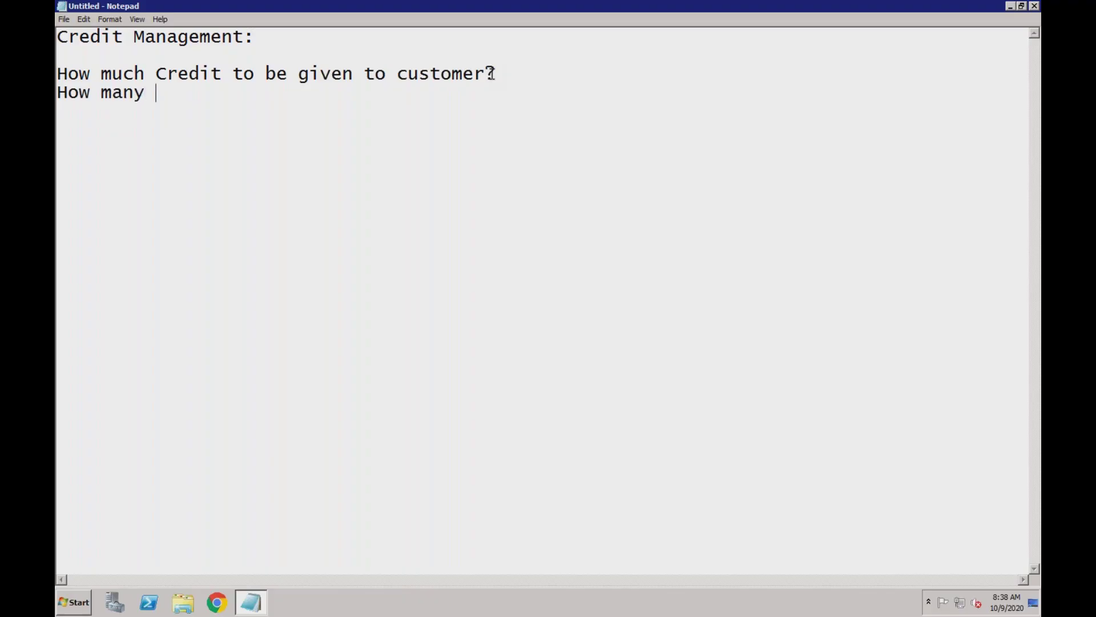
pyautogui.write('days you want to give to customer to pay amount?')
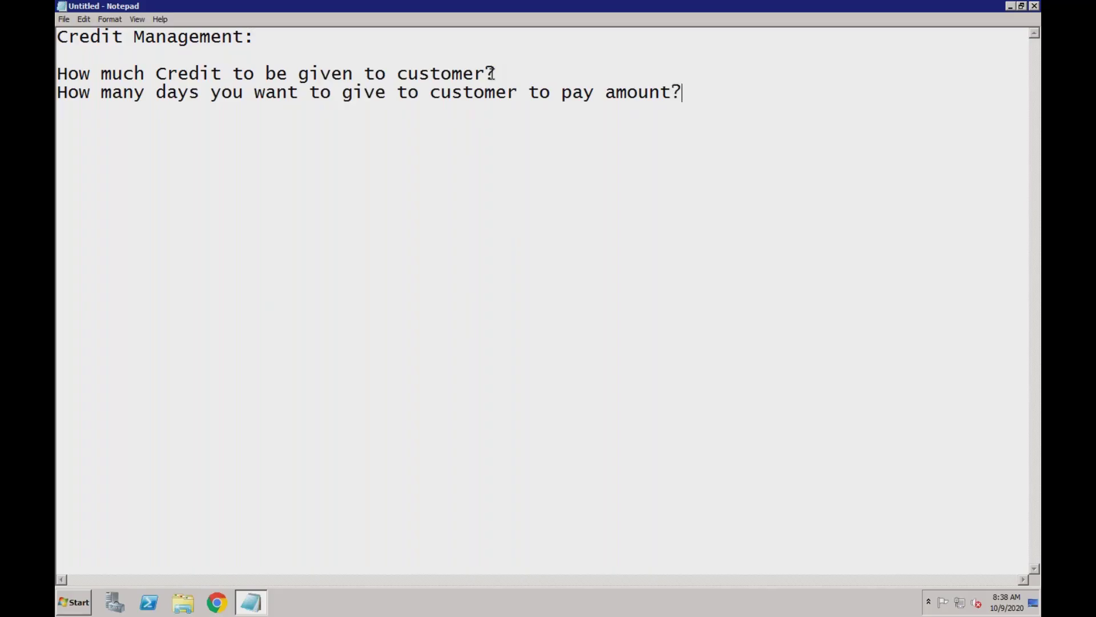
# Append 'Payment Terms' to the payment-days question and start a new line
pyautogui.click(220, 76)
pyautogui.click(237, 94)
pyautogui.click(697, 91)
pyautogui.write('Paye')
pyautogui.press('BackSpace')
pyautogui.write('ment')
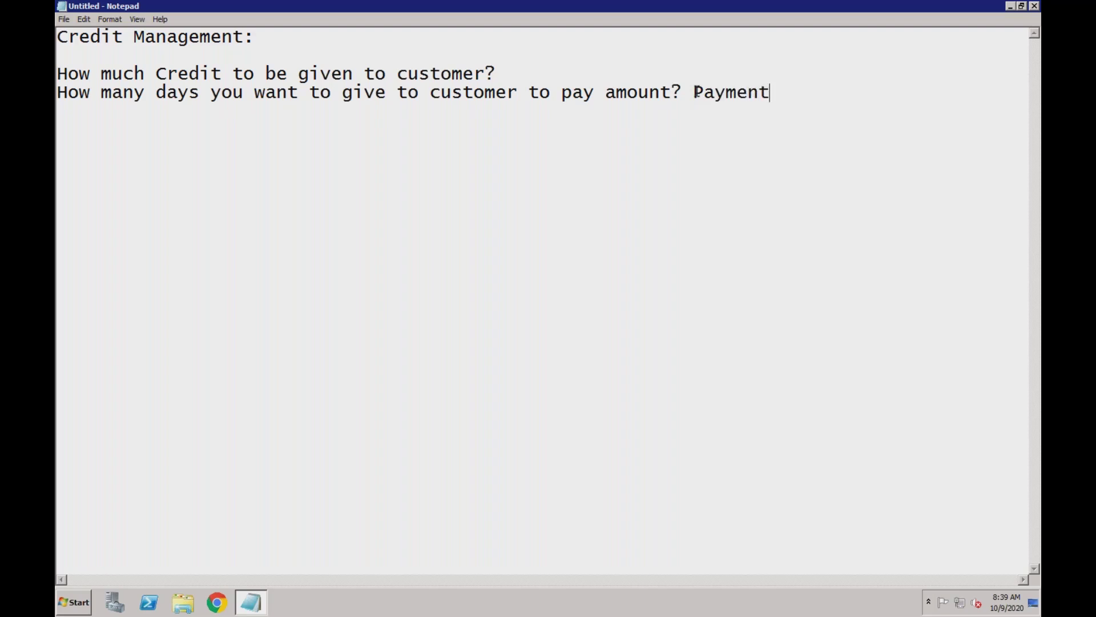
pyautogui.write(' Terms')
pyautogui.press('Return')
# From the desktop's SAP Logon, log on to S4 1909 with the remembered user and password
pyautogui.rightClick(293, 598)
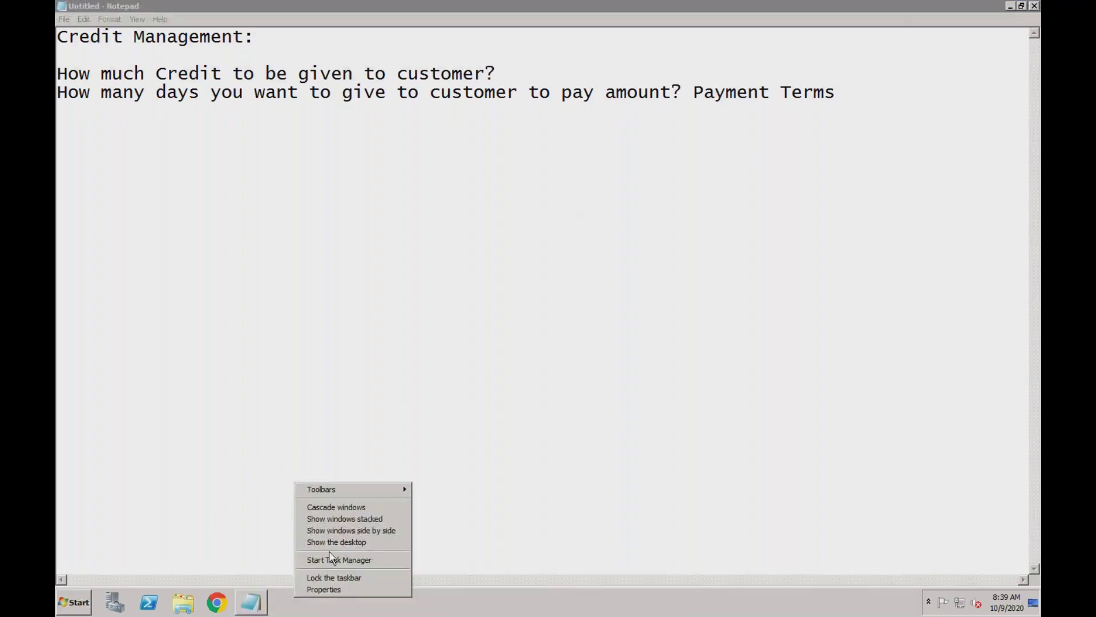
pyautogui.click(342, 542)
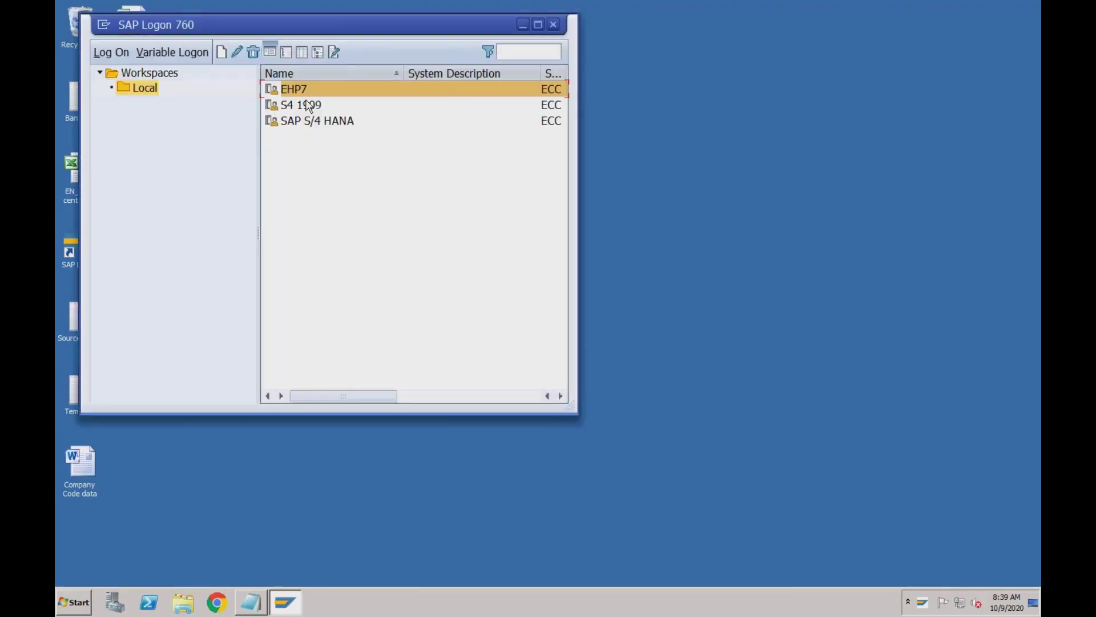
pyautogui.click(309, 106)
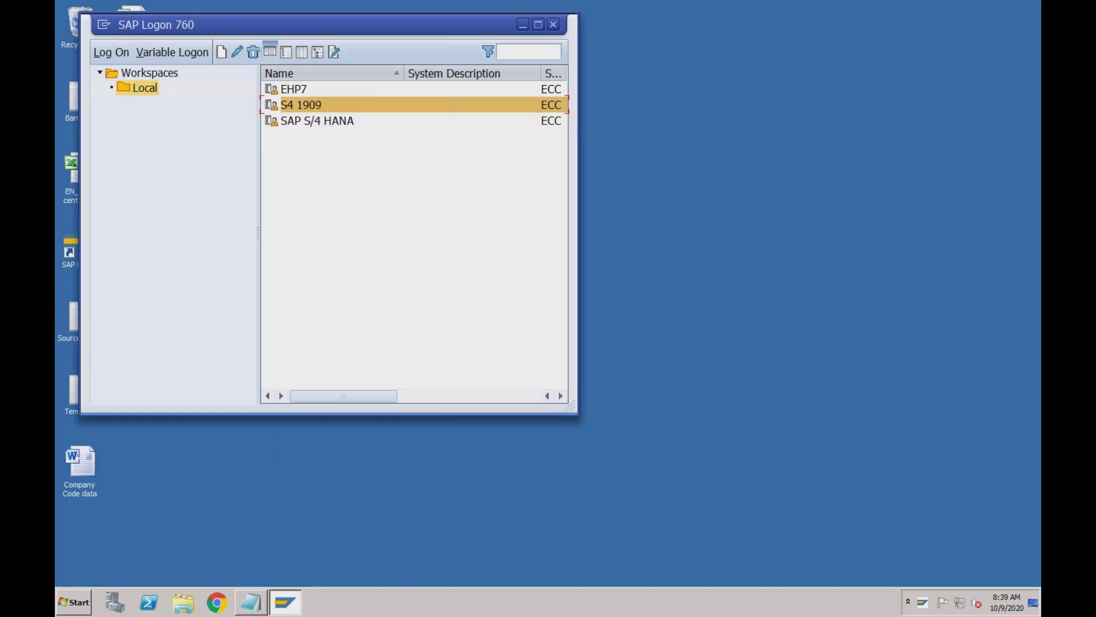
pyautogui.doubleClick(375, 103)
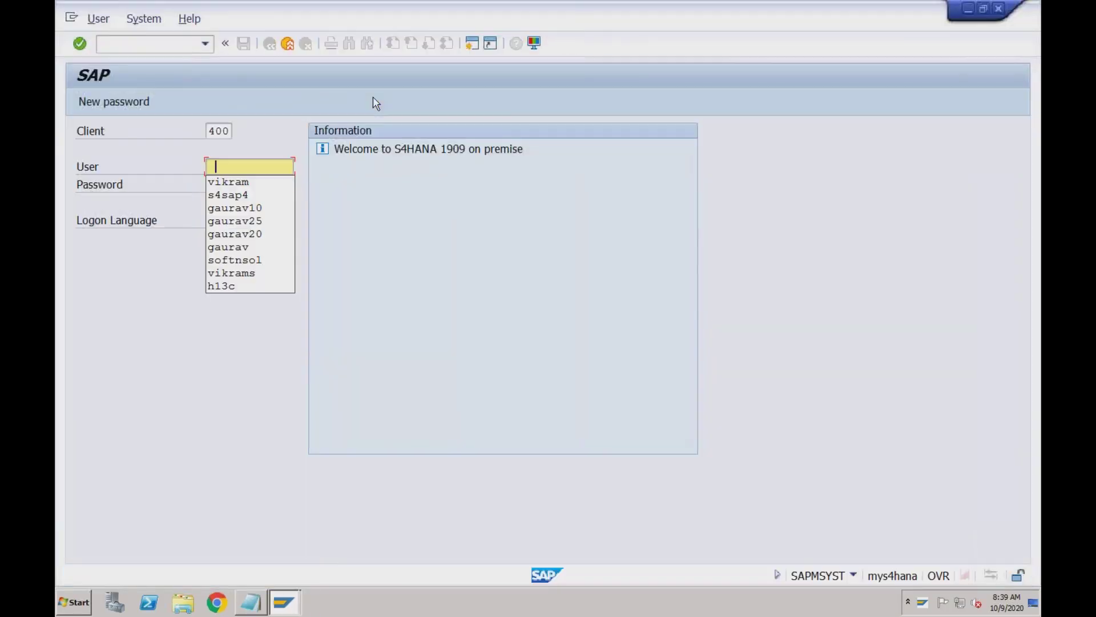
pyautogui.press('Down')
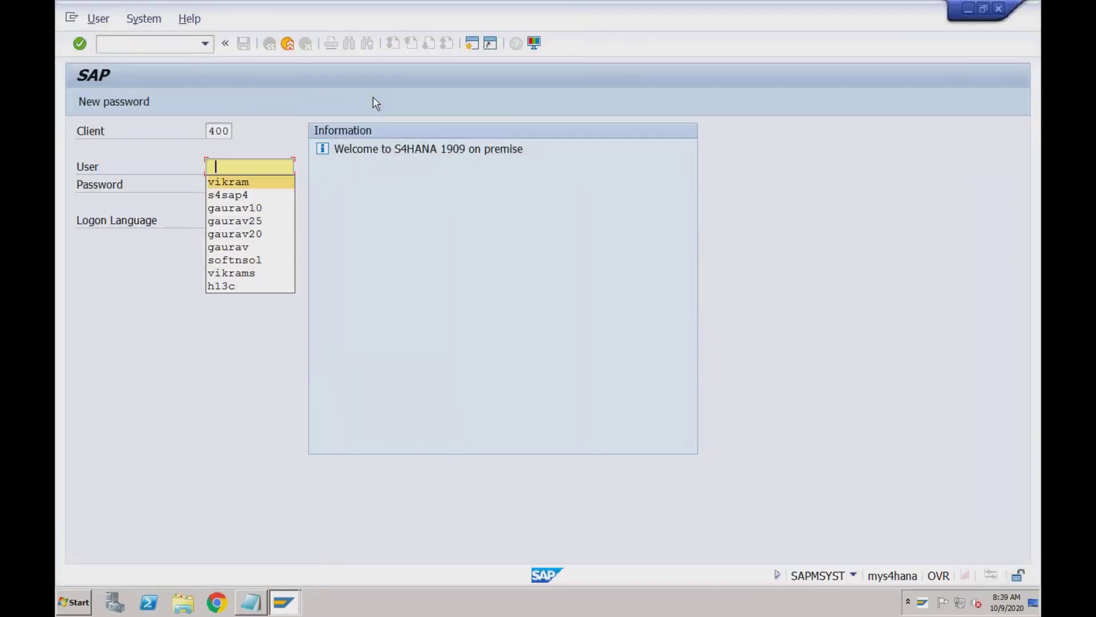
pyautogui.press('Return')
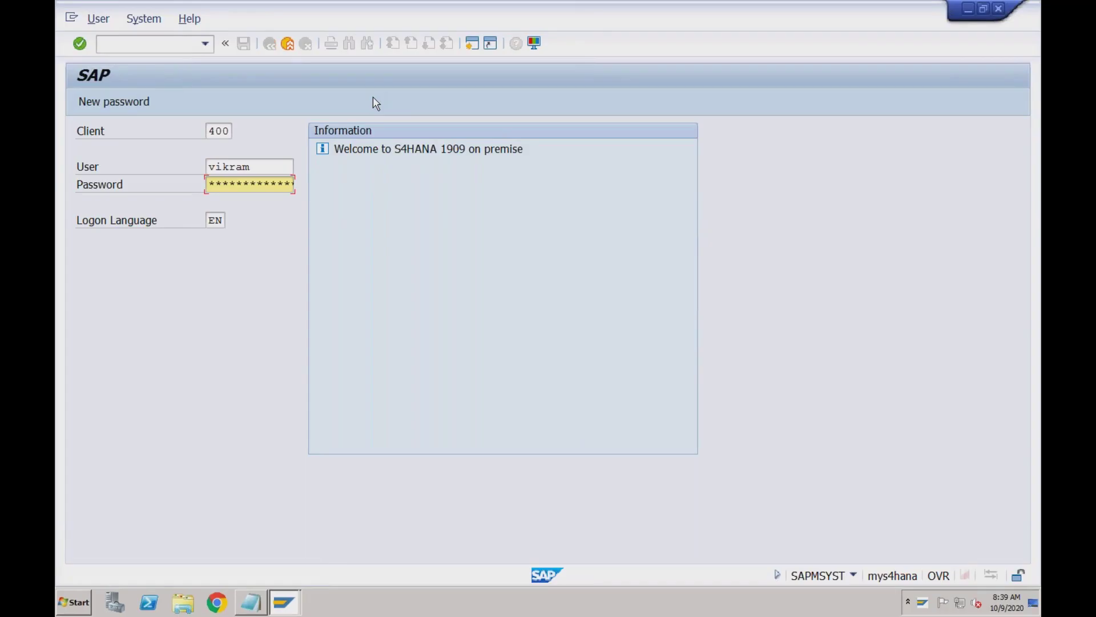
pyautogui.write('*********')
pyautogui.press('Return')
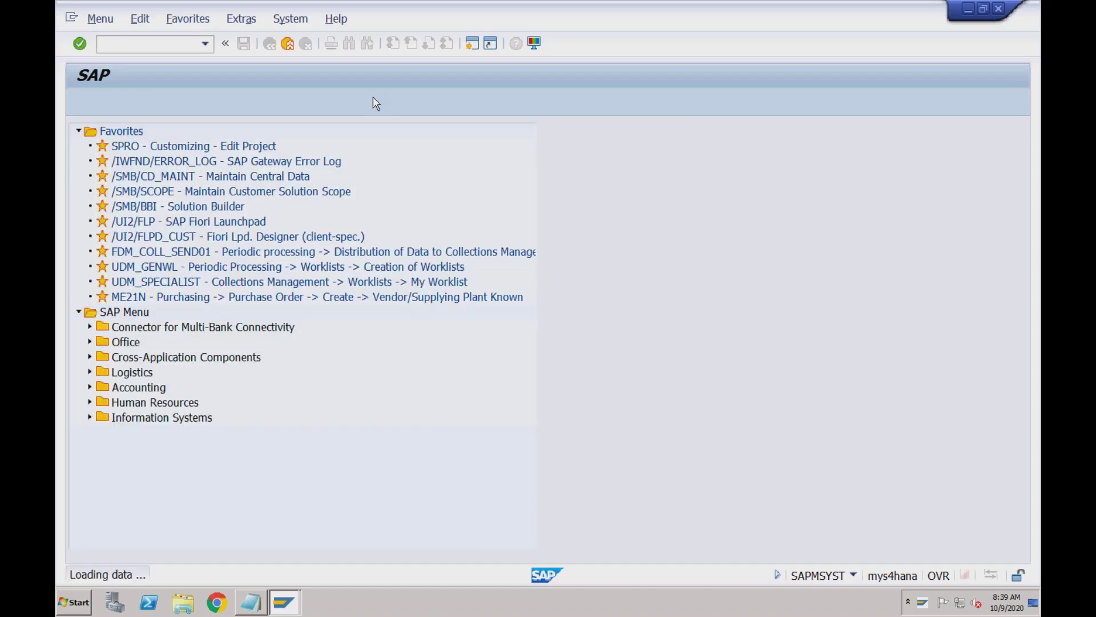
# Display standard order 742 with transaction VA03
pyautogui.write('va03')
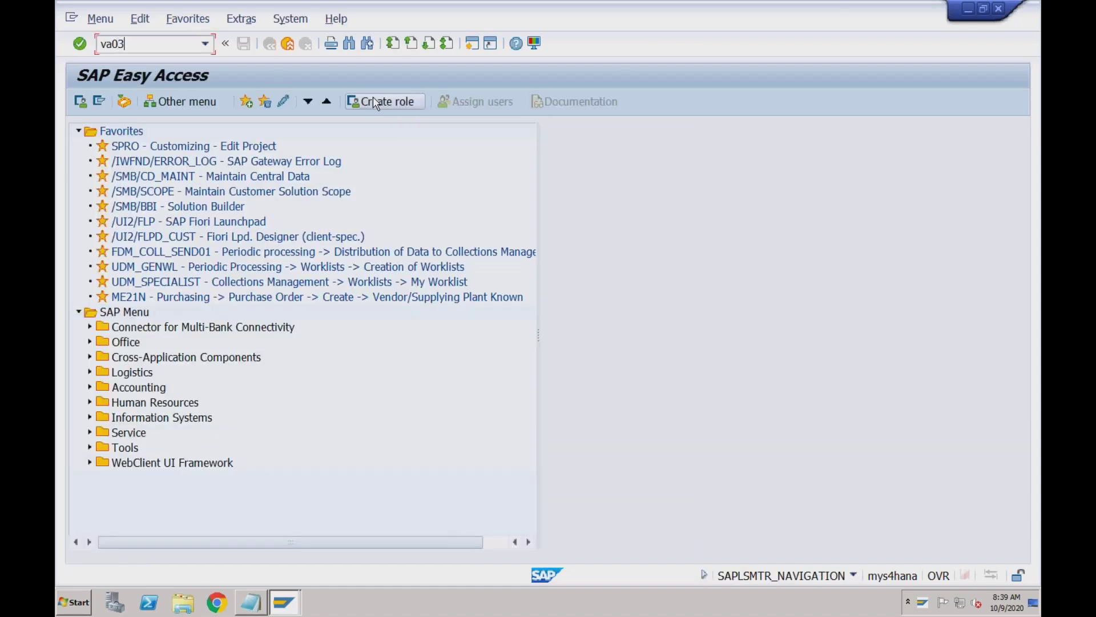
pyautogui.press('Return')
pyautogui.write('742')
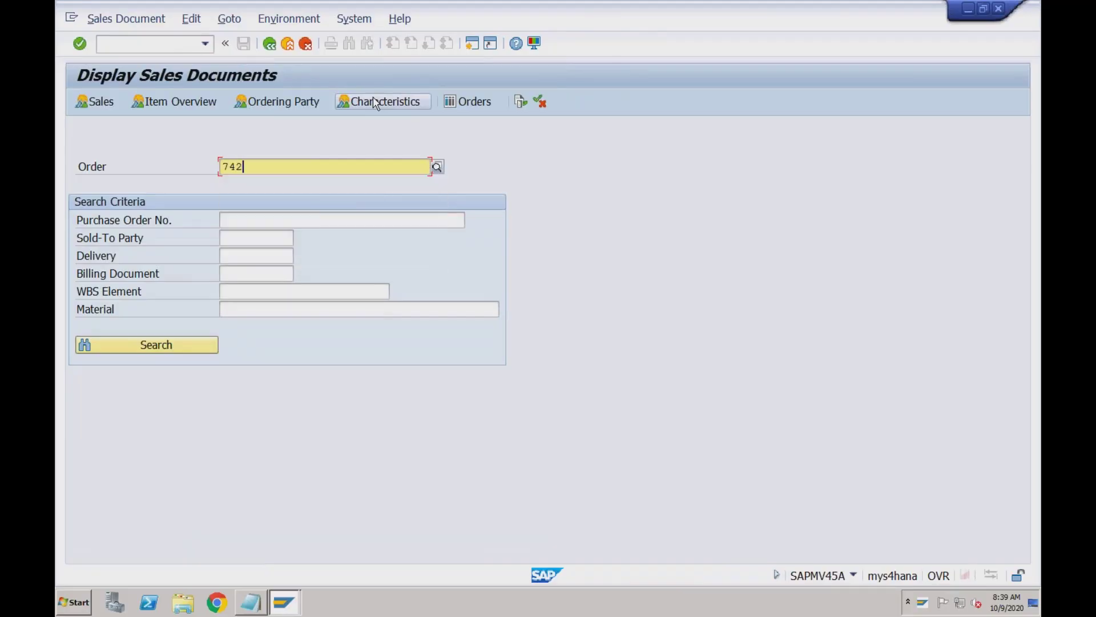
pyautogui.press('Return')
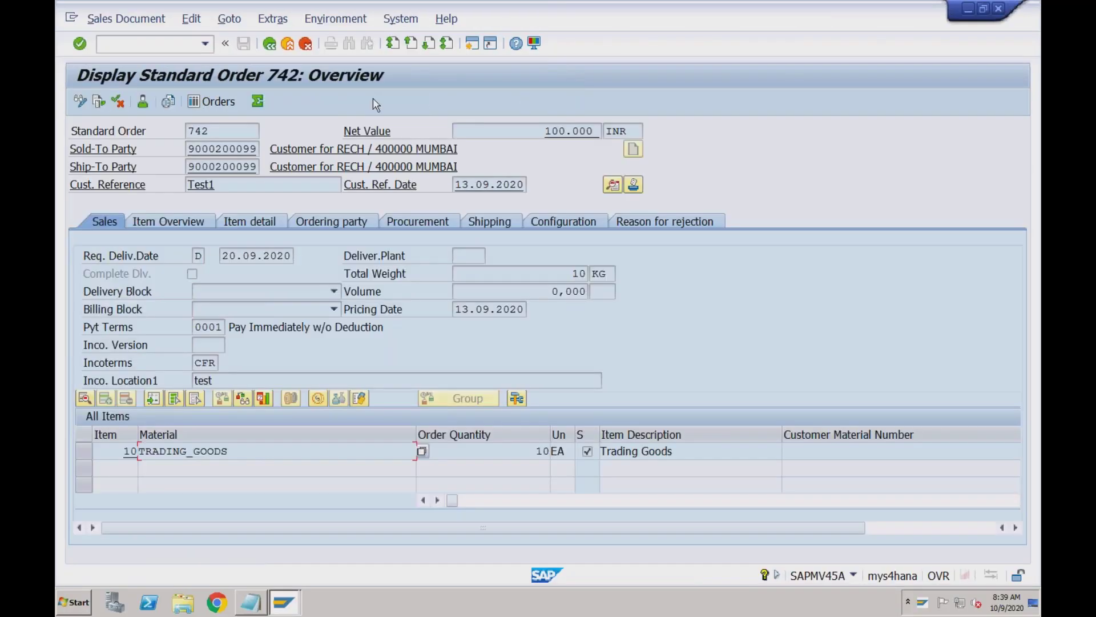
# Review order 742's payment terms list (0001, 0002), keep 0001, and return to Notepad
pyautogui.click(230, 327)
pyautogui.moveTo(192, 327); pyautogui.dragTo(227, 328)
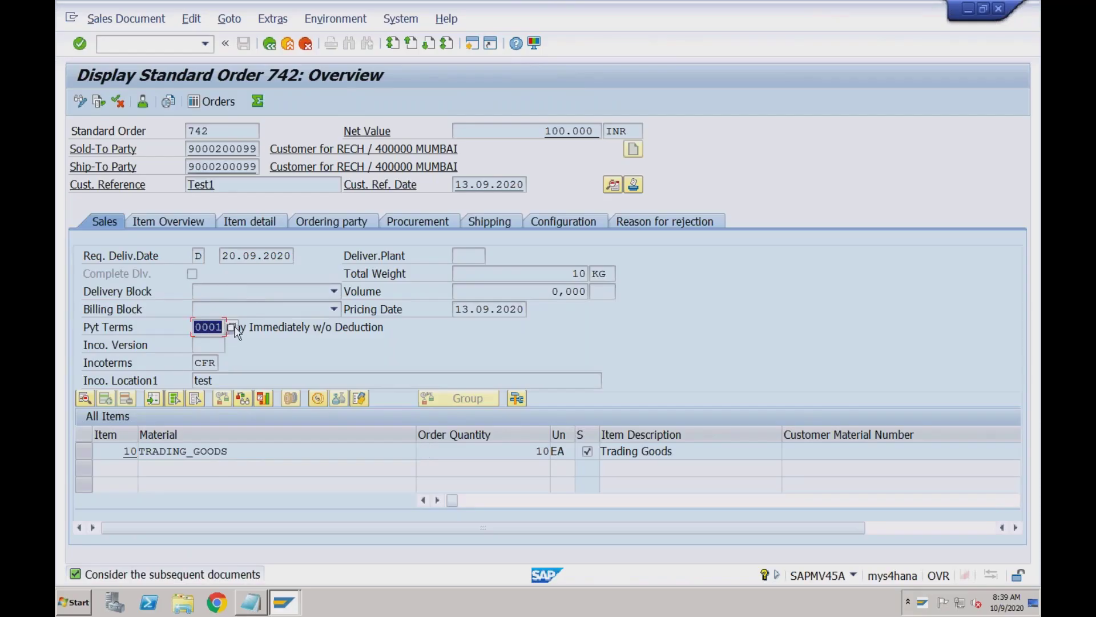
pyautogui.click(232, 328)
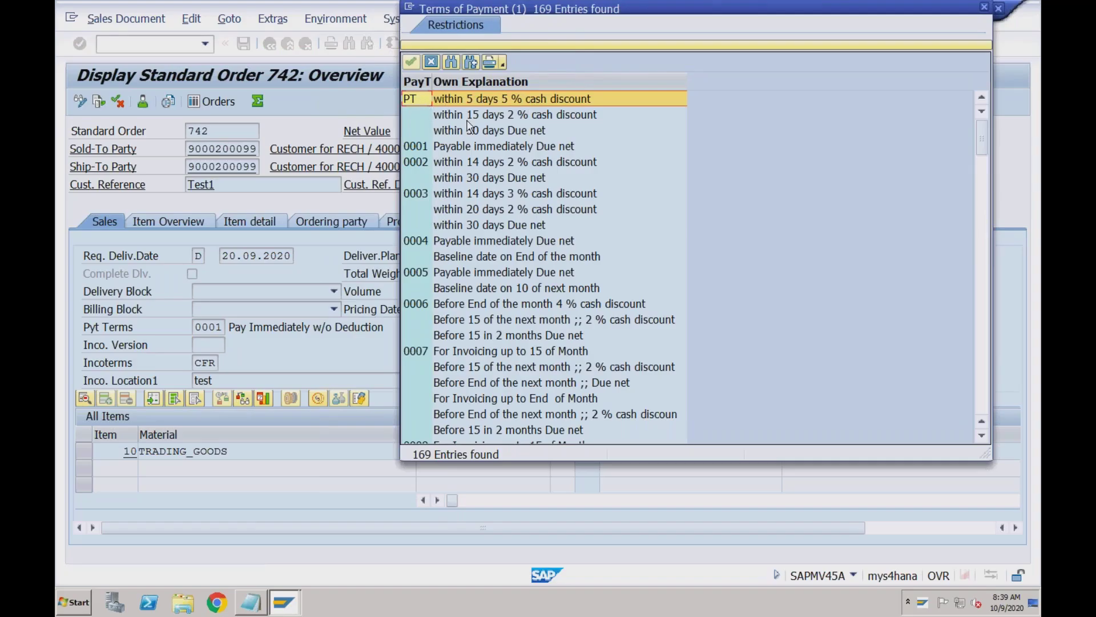
pyautogui.click(473, 131)
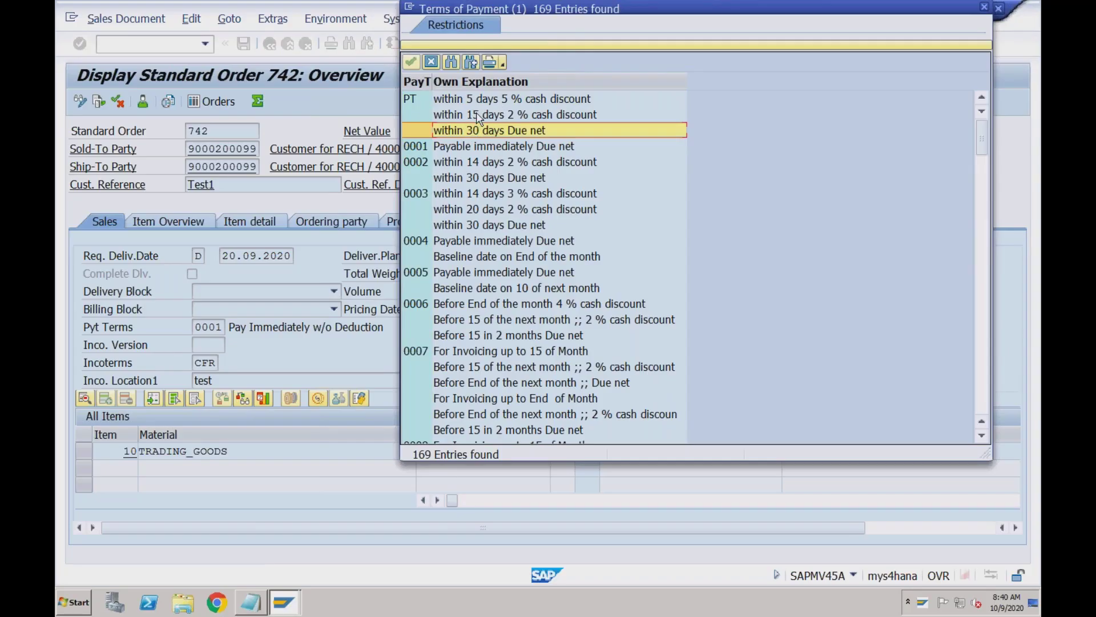
pyautogui.click(431, 149)
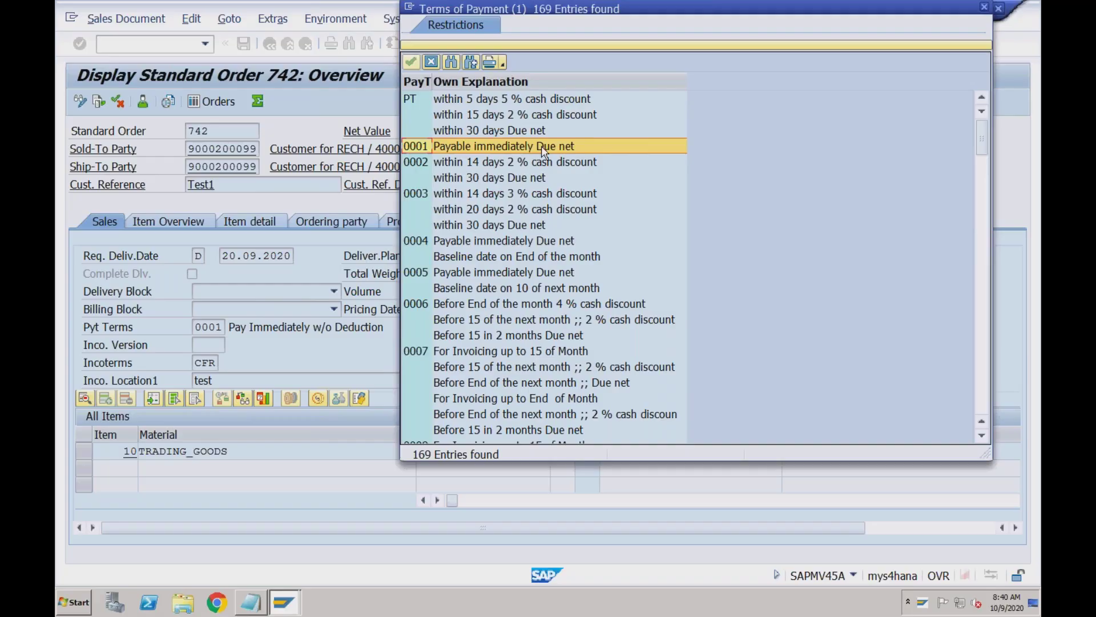
pyautogui.click(430, 162)
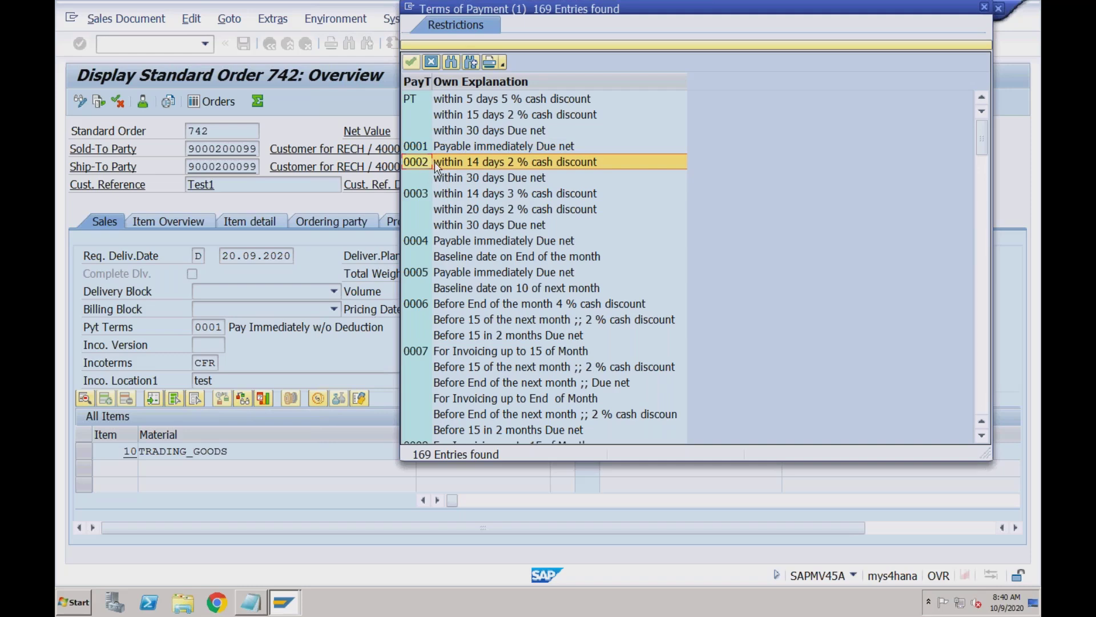
pyautogui.click(482, 181)
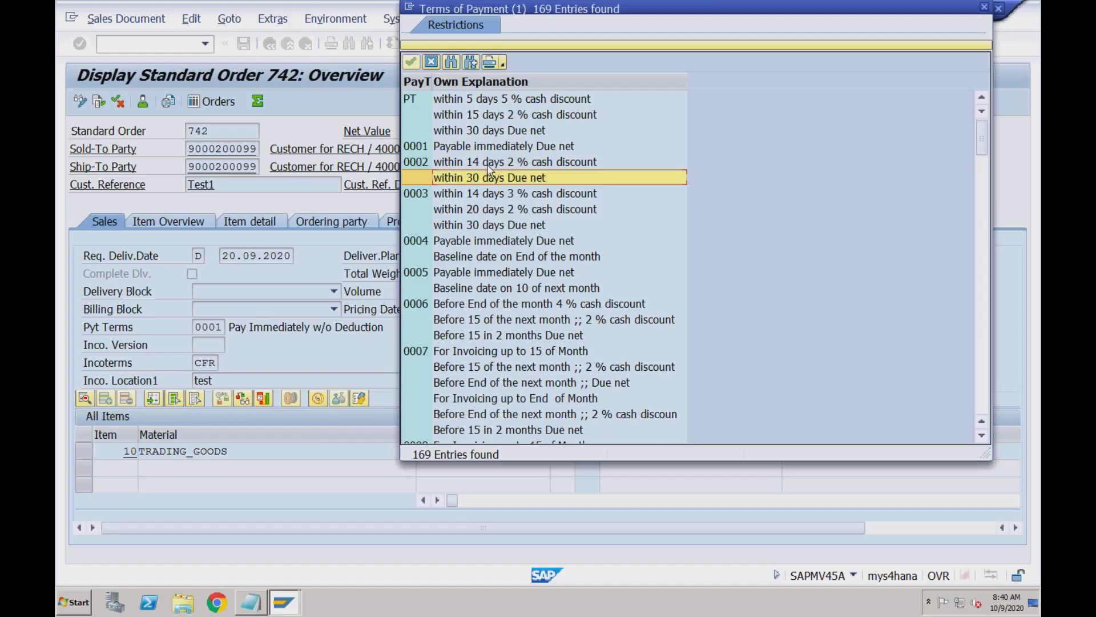
pyautogui.click(482, 163)
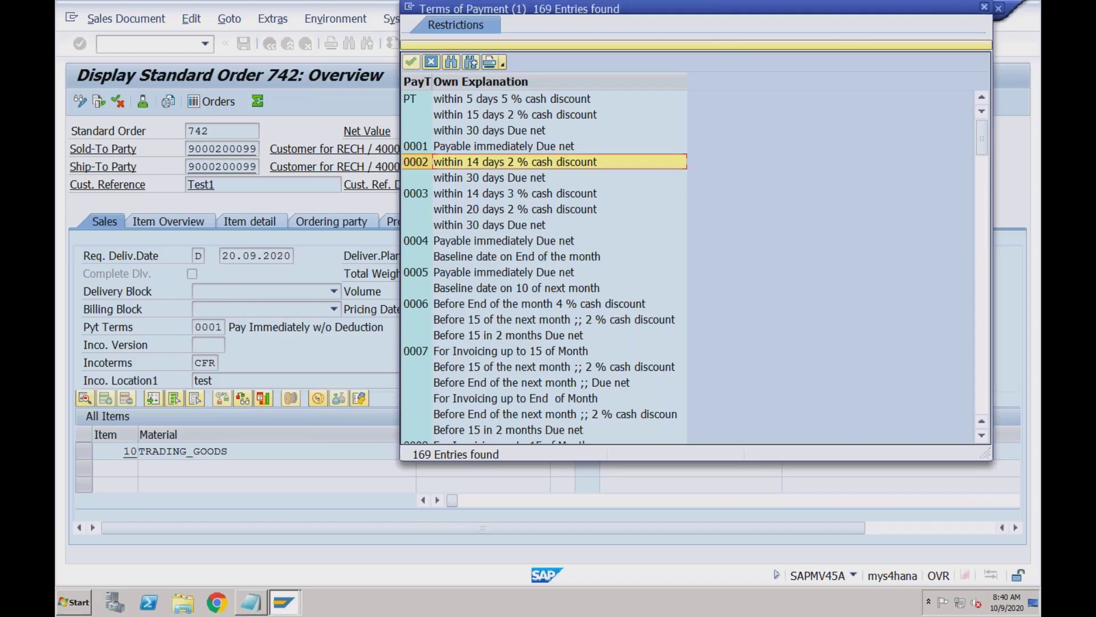
pyautogui.click(984, 6)
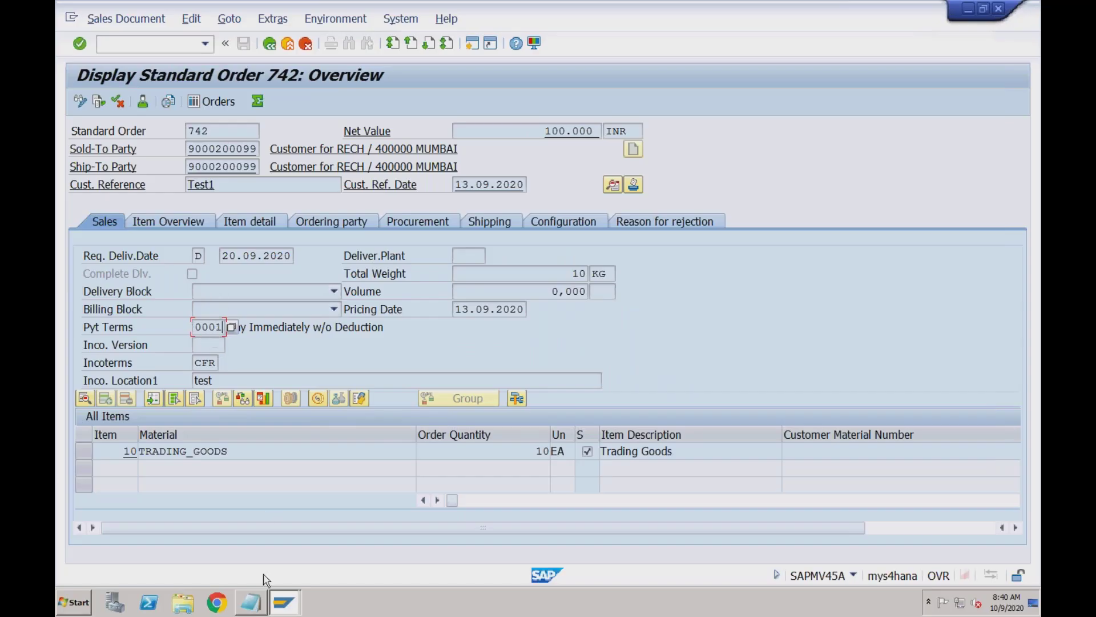
pyautogui.click(258, 604)
# Answer the credit question with 'Credit Management' and type Cust1, Cust2, Cust3 below
pyautogui.click(441, 73)
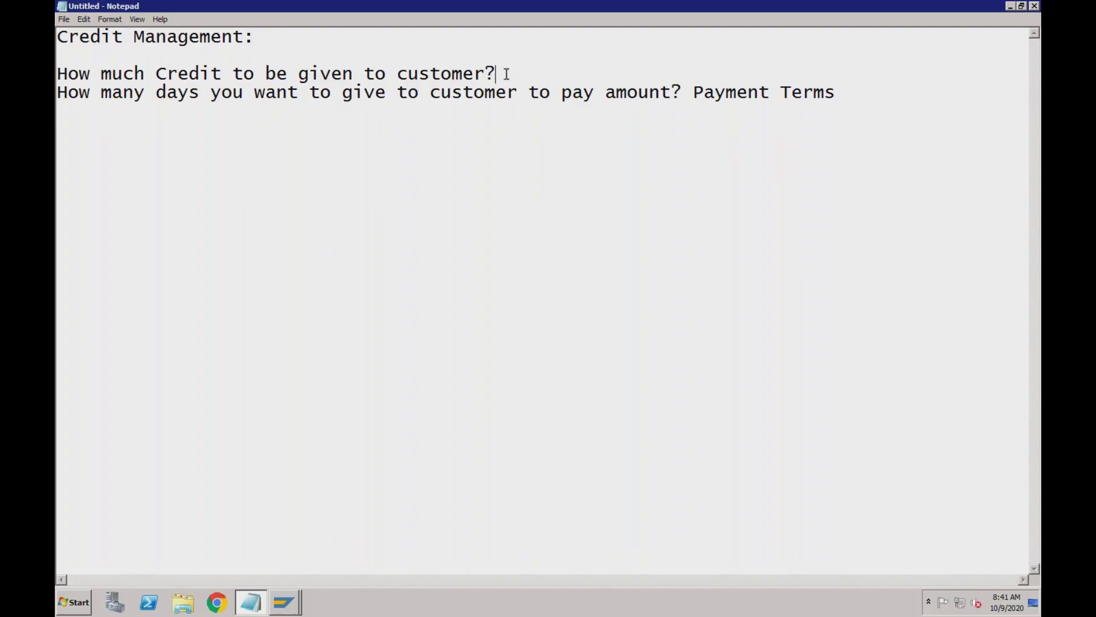
pyautogui.click(506, 73)
pyautogui.write('Credit Management')
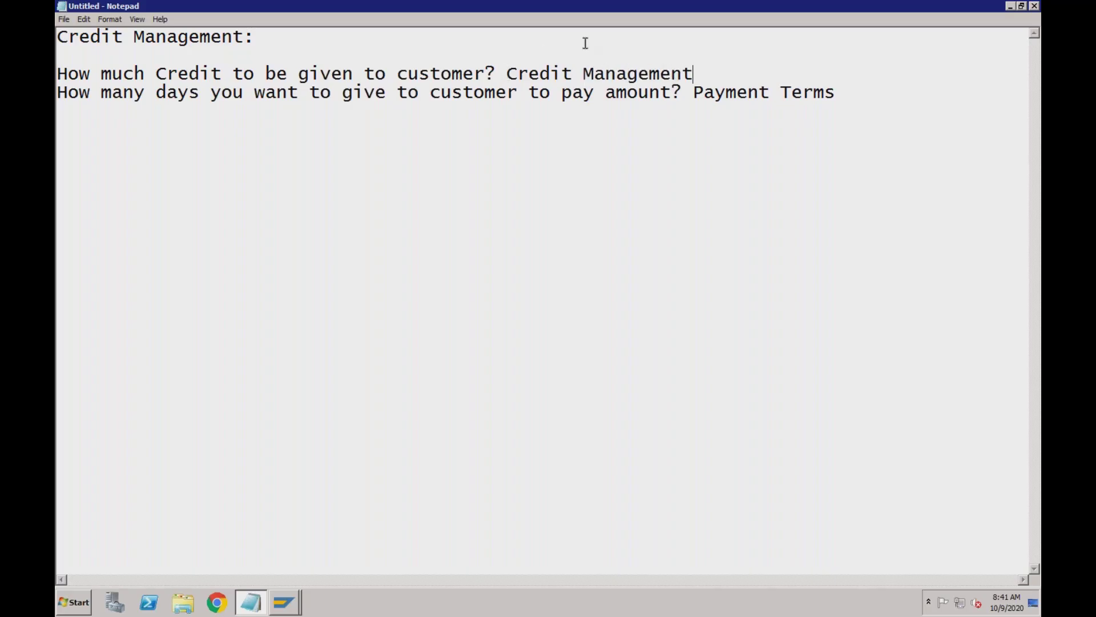
pyautogui.click(628, 94)
pyautogui.click(628, 74)
pyautogui.click(105, 119)
pyautogui.write('Cust')
pyautogui.write('1 ')
pyautogui.write('Cust2 ')
pyautogui.write('Cust3')
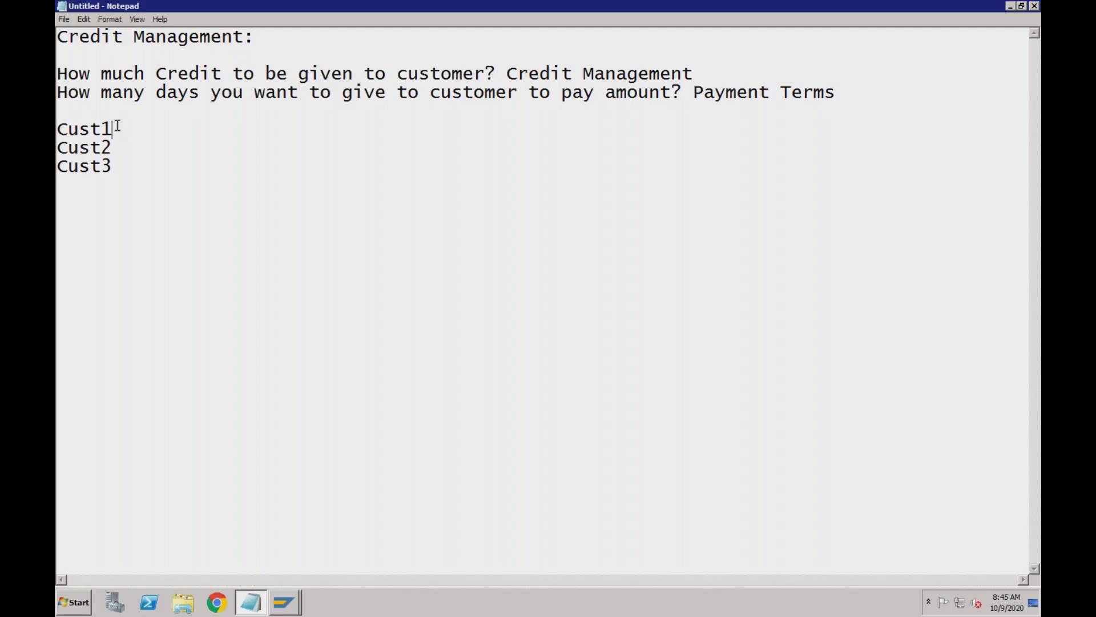
# Place the caret at the ends of the Cust2 and Cust1 lines
pyautogui.click(113, 142)
pyautogui.click(119, 129)
# Switch from the notes to the 'Display Standard Order 742: Overview' window in SAP
pyautogui.click(117, 165)
pyautogui.click(282, 609)
pyautogui.click(286, 574)
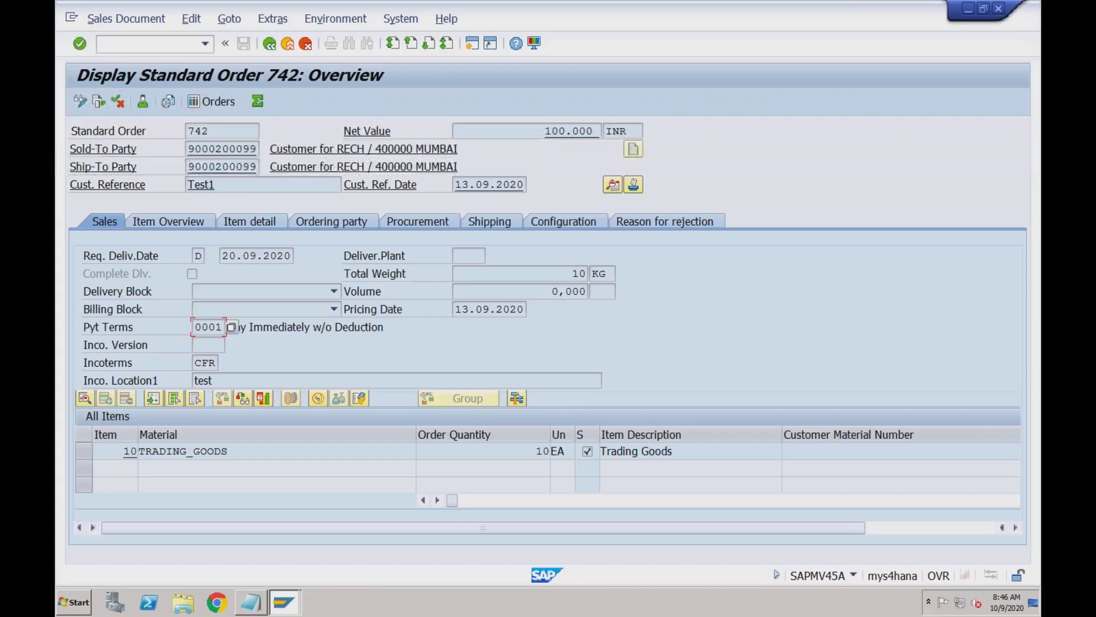
# In SPRO's Reference IMG, expand Financial Supply Chain Management > Credit Management > Credit Risk Monitoring
pyautogui.write('/nspro')
pyautogui.press('Return')
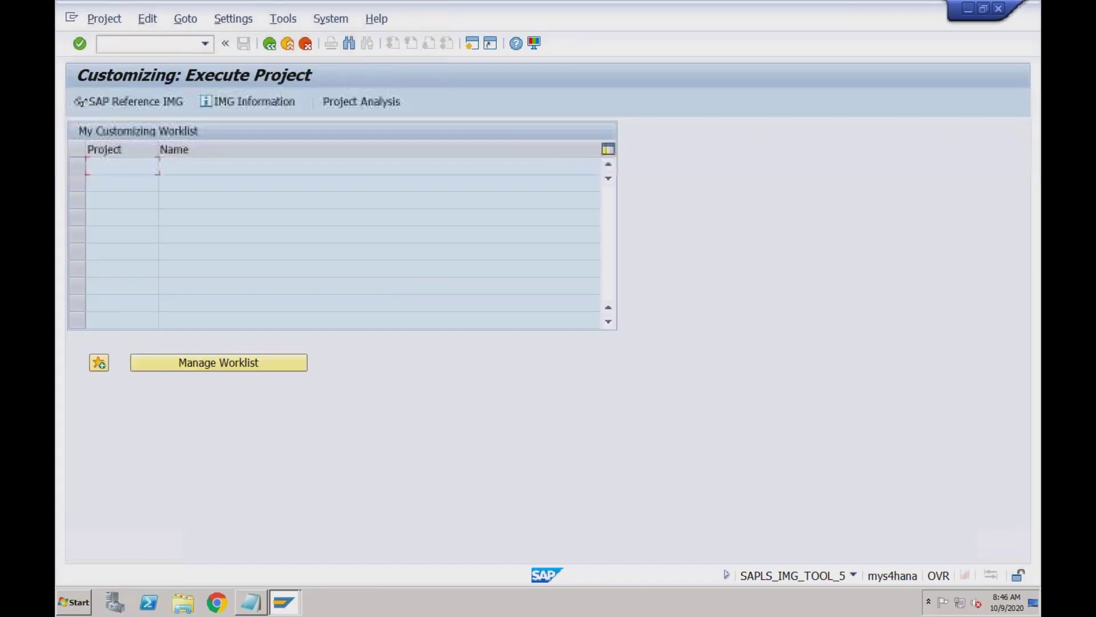
pyautogui.click(144, 103)
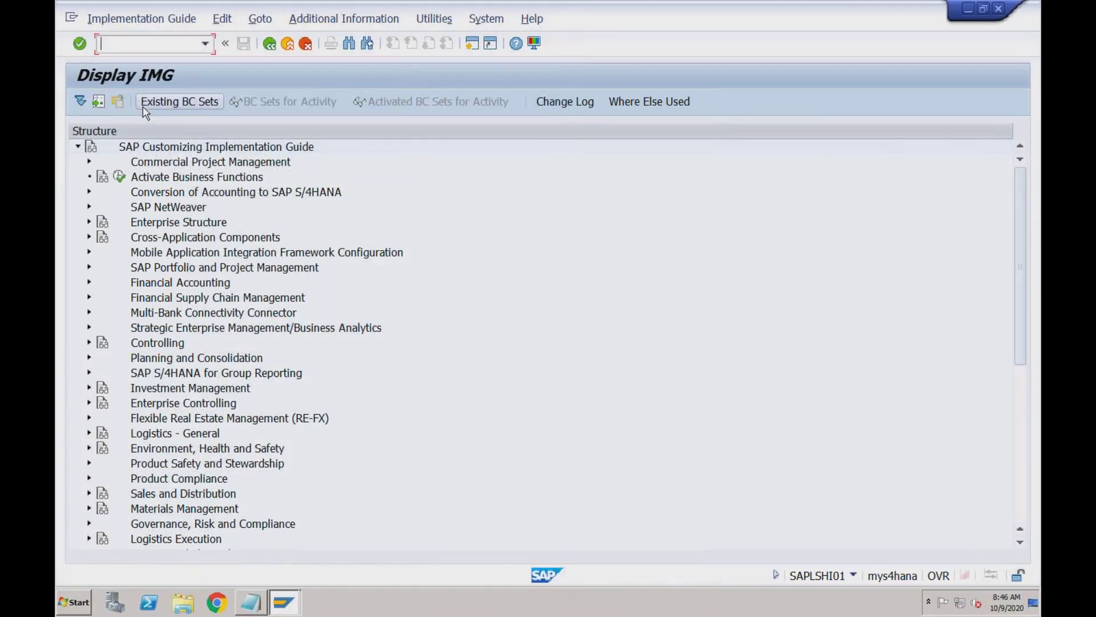
pyautogui.click(159, 302)
pyautogui.click(90, 297)
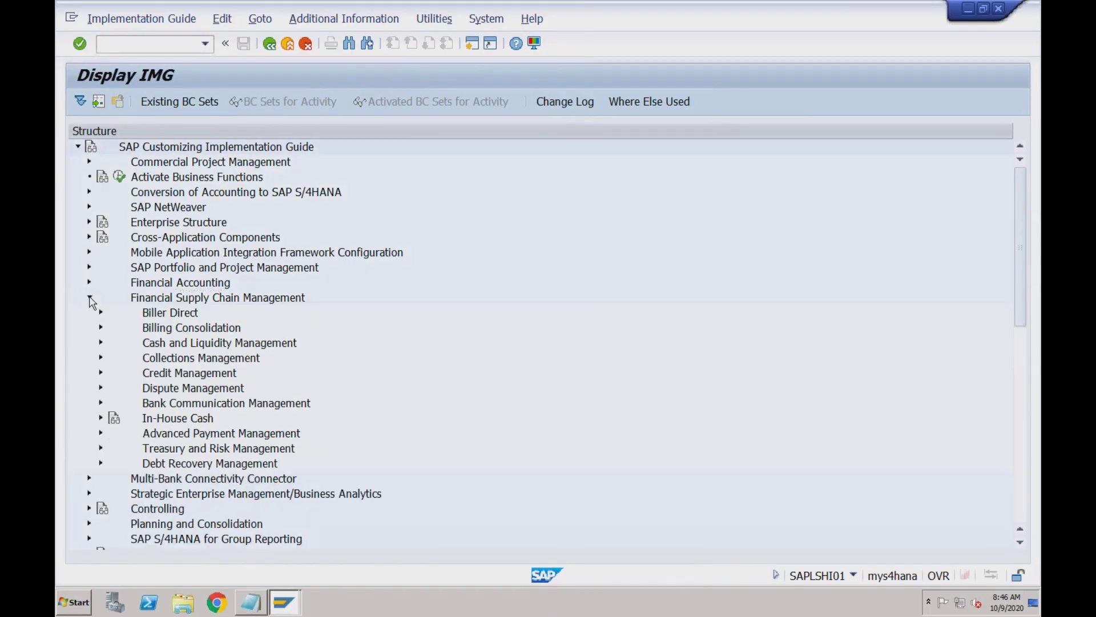
pyautogui.click(99, 374)
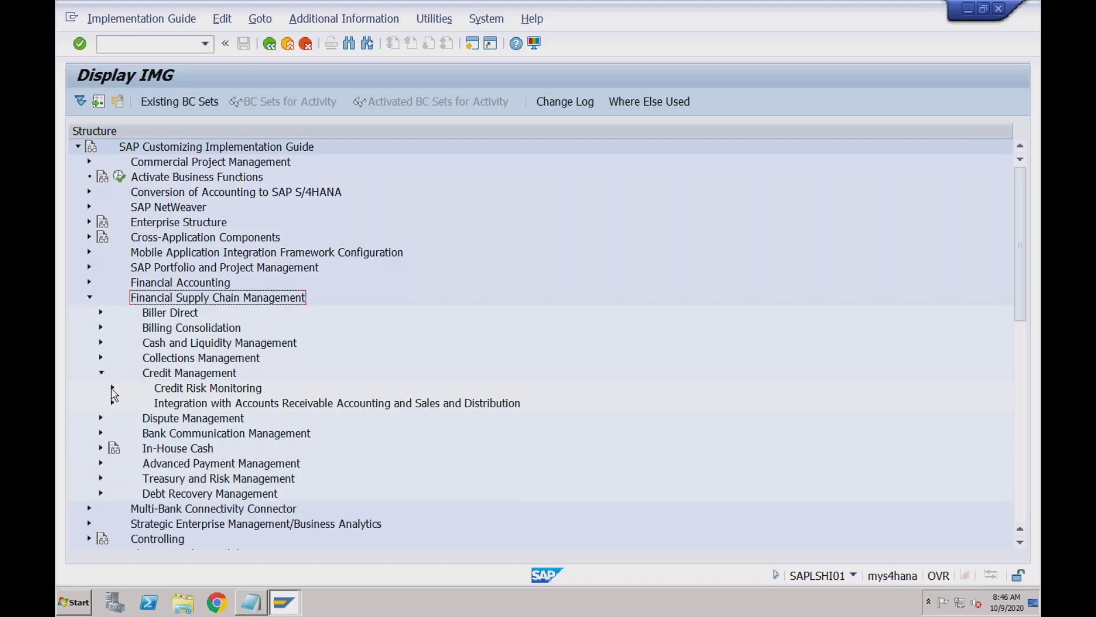
pyautogui.click(112, 388)
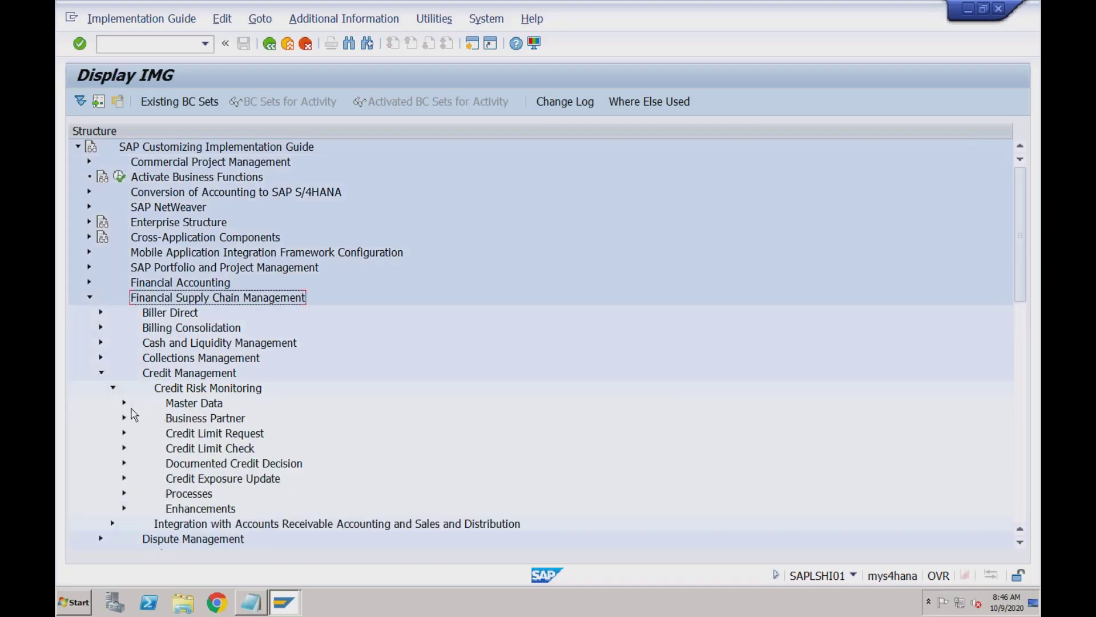
# Expand the Master Data settings and execute Define Formulas
pyautogui.click(112, 389)
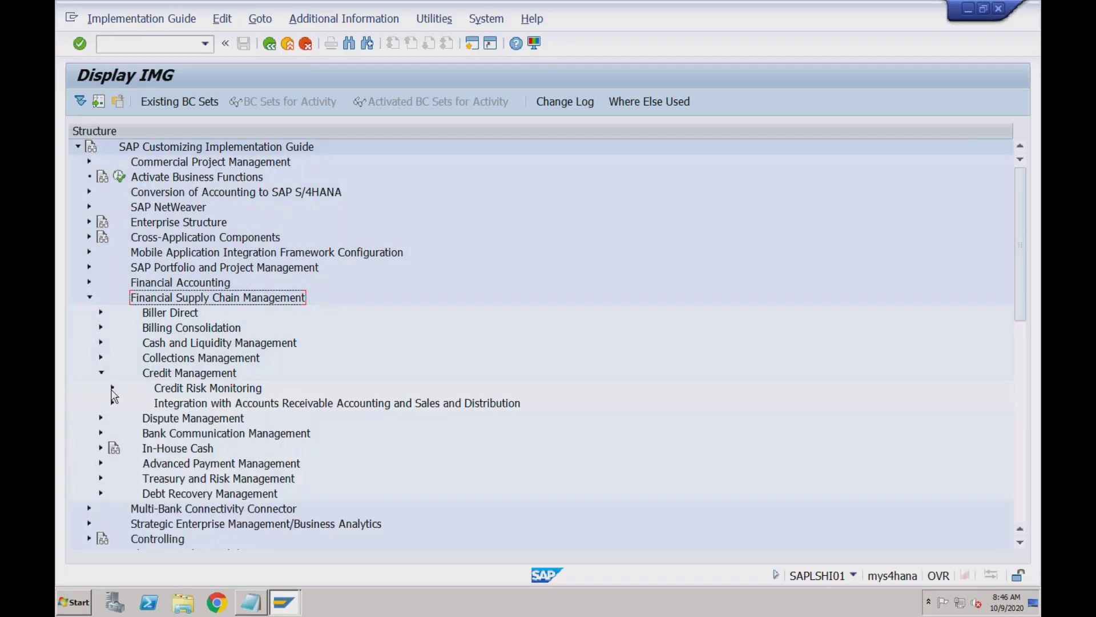
pyautogui.click(112, 403)
pyautogui.click(112, 403)
pyautogui.click(113, 389)
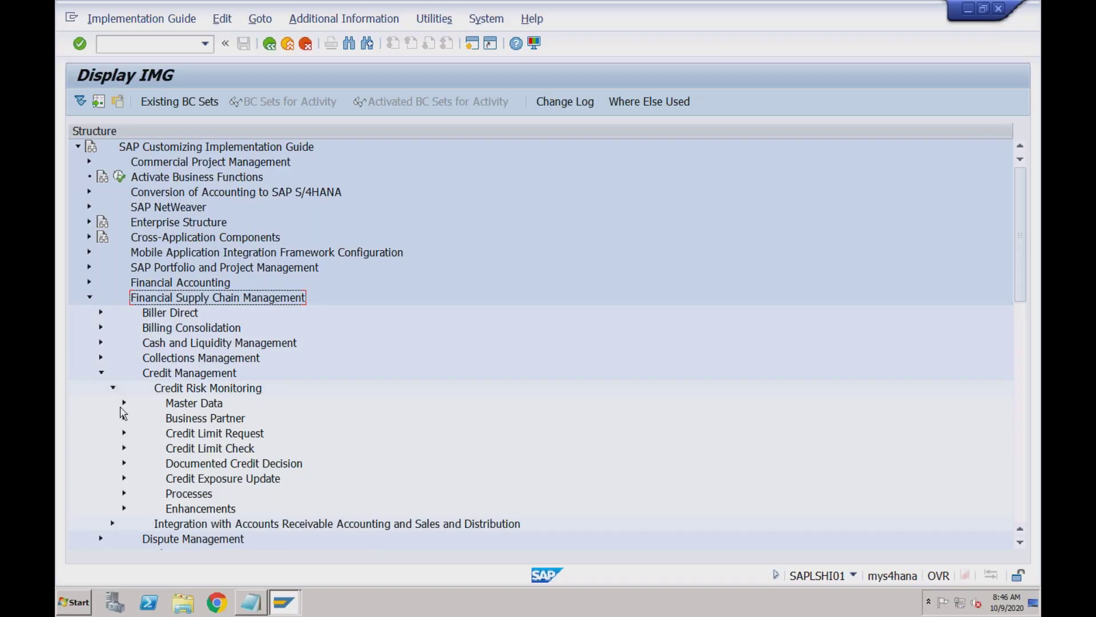
pyautogui.click(124, 449)
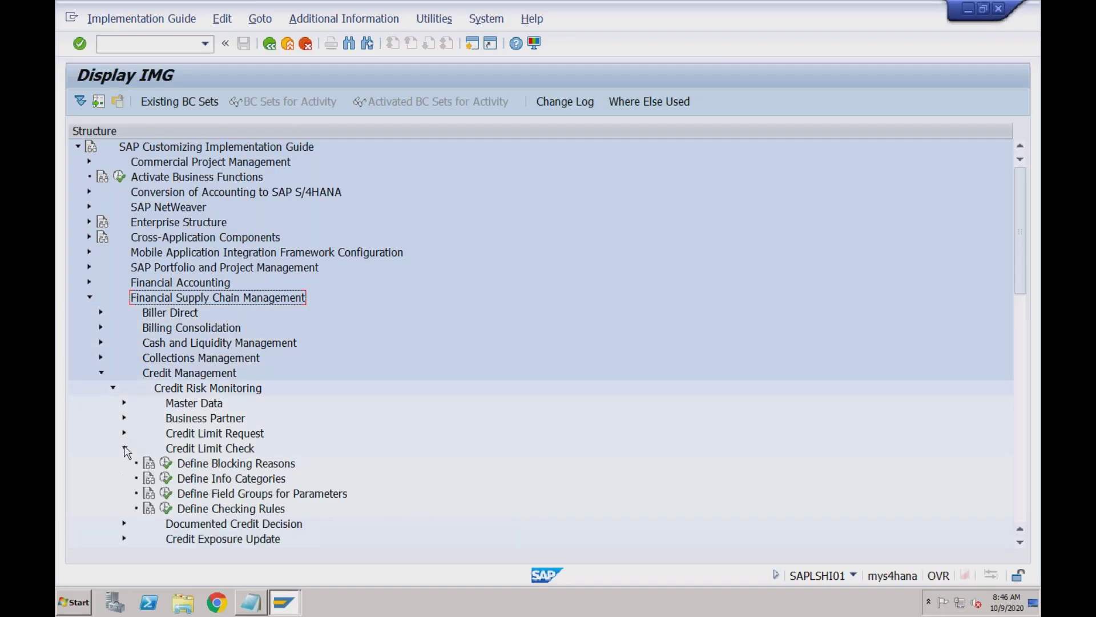
pyautogui.click(125, 449)
pyautogui.click(124, 404)
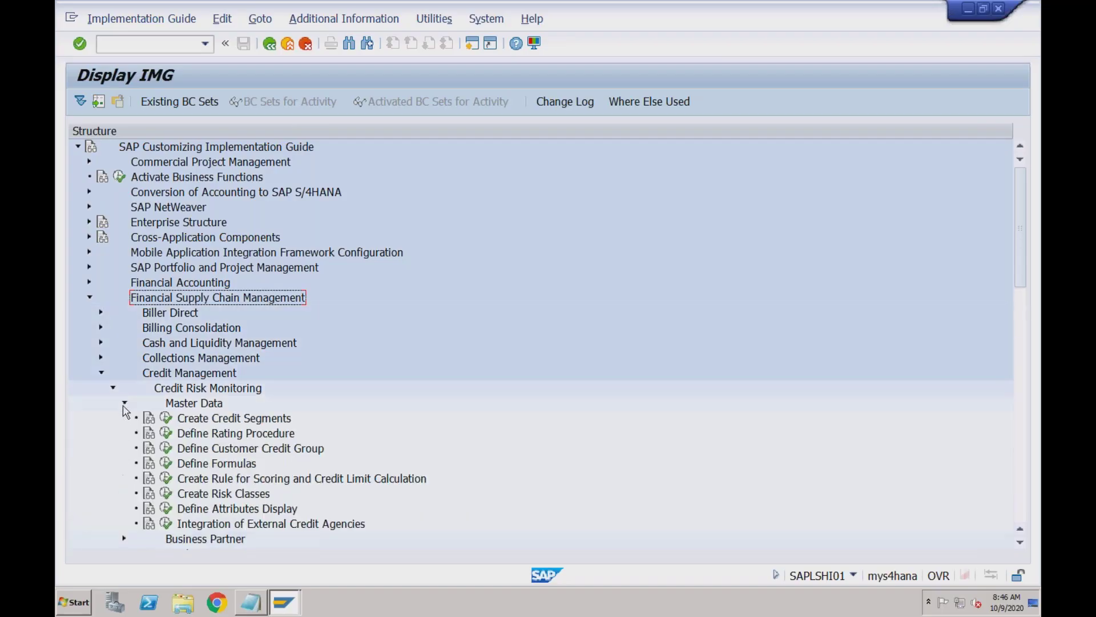
pyautogui.click(206, 464)
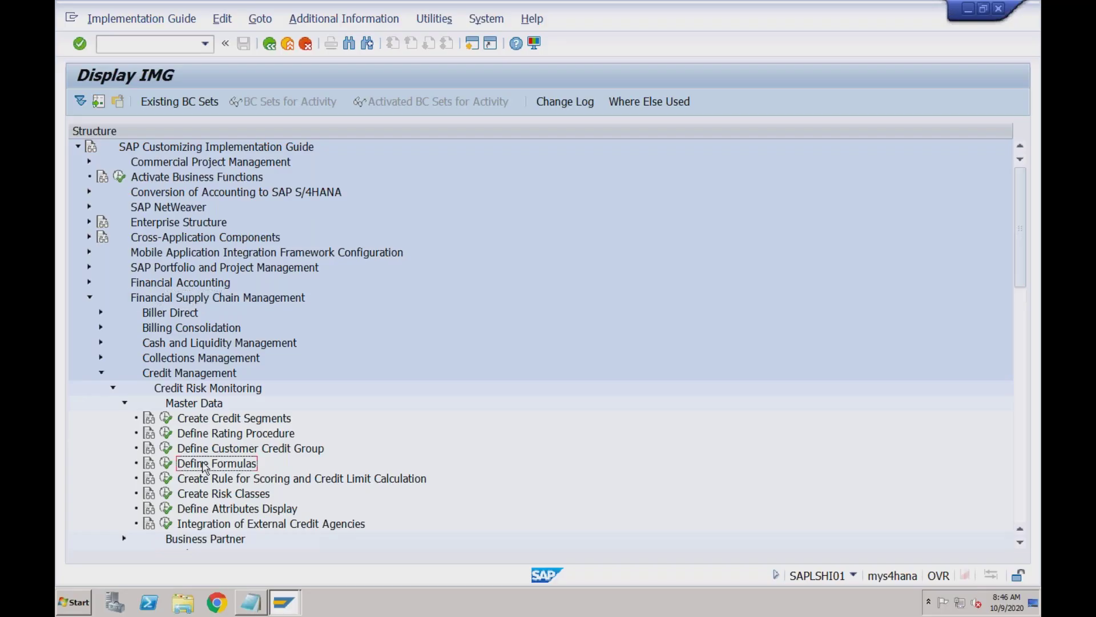
pyautogui.click(166, 463)
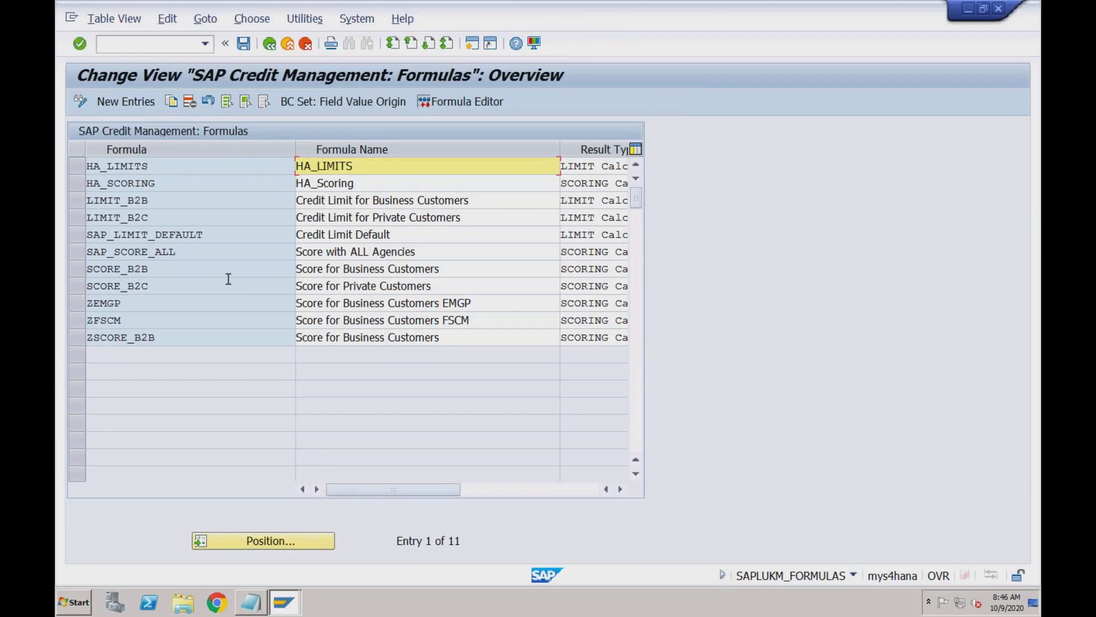
# Select and open the LIMIT_B2B business-customer credit limit formula
pyautogui.click(221, 269)
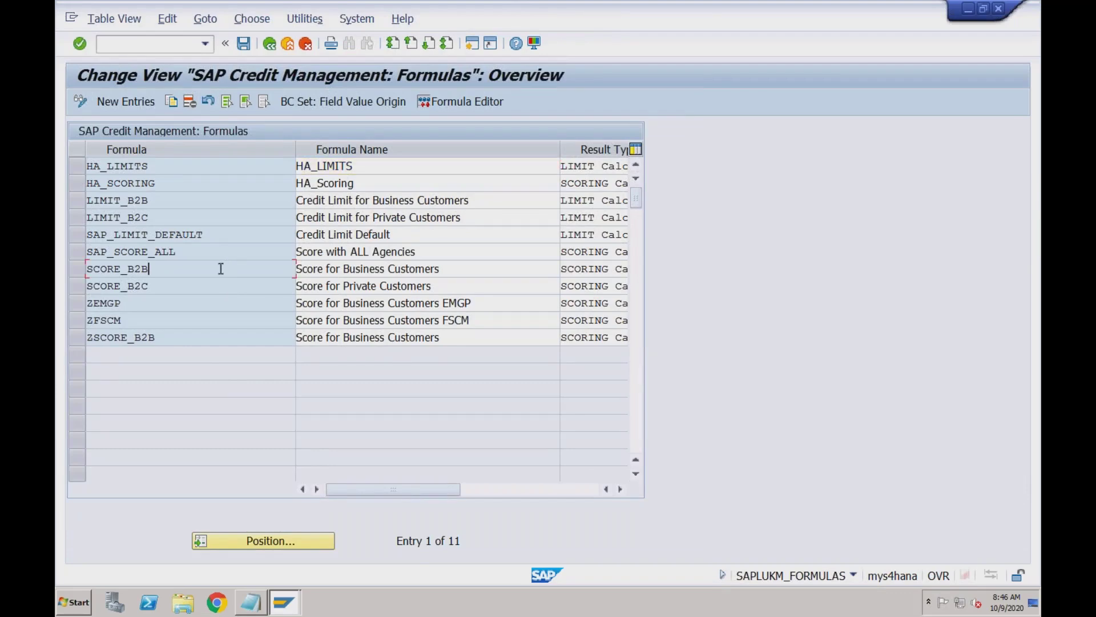
pyautogui.click(203, 199)
pyautogui.click(83, 201)
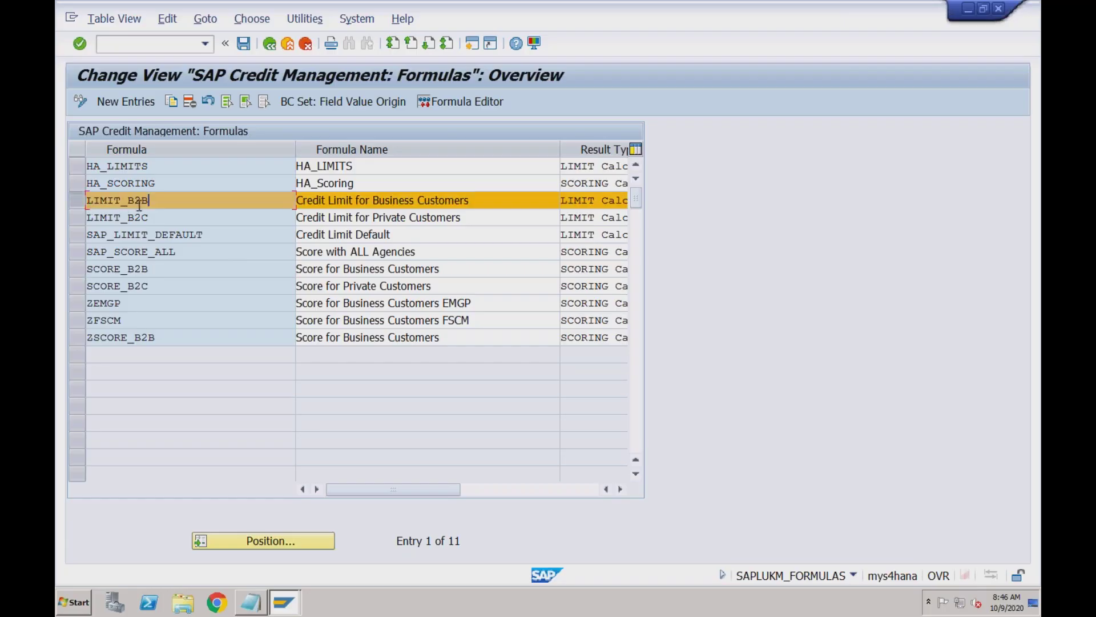
pyautogui.click(155, 219)
pyautogui.click(155, 199)
pyautogui.click(154, 219)
pyautogui.click(457, 104)
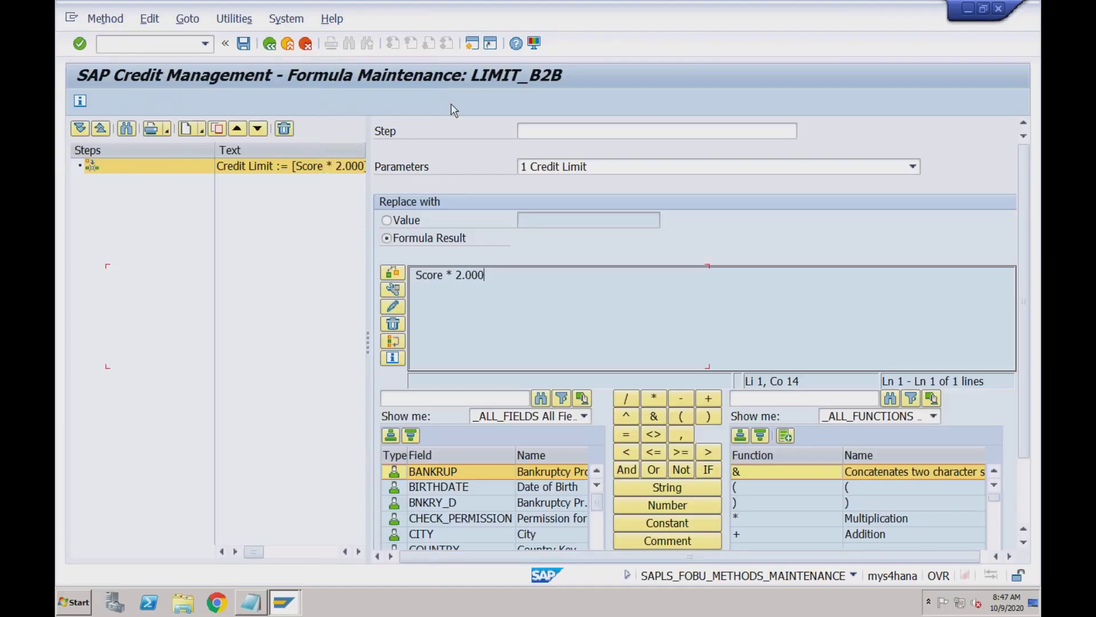
# View the LIMIT_B2C formula (Credit Limit = Score * 100), then return to the formulas overview
pyautogui.click(269, 43)
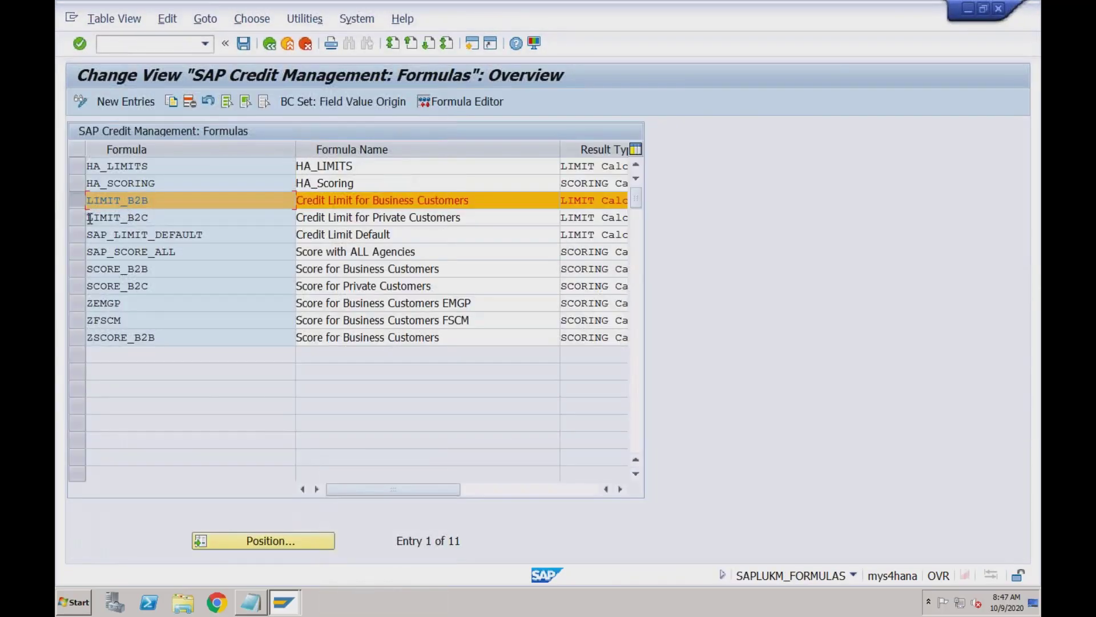
pyautogui.click(88, 217)
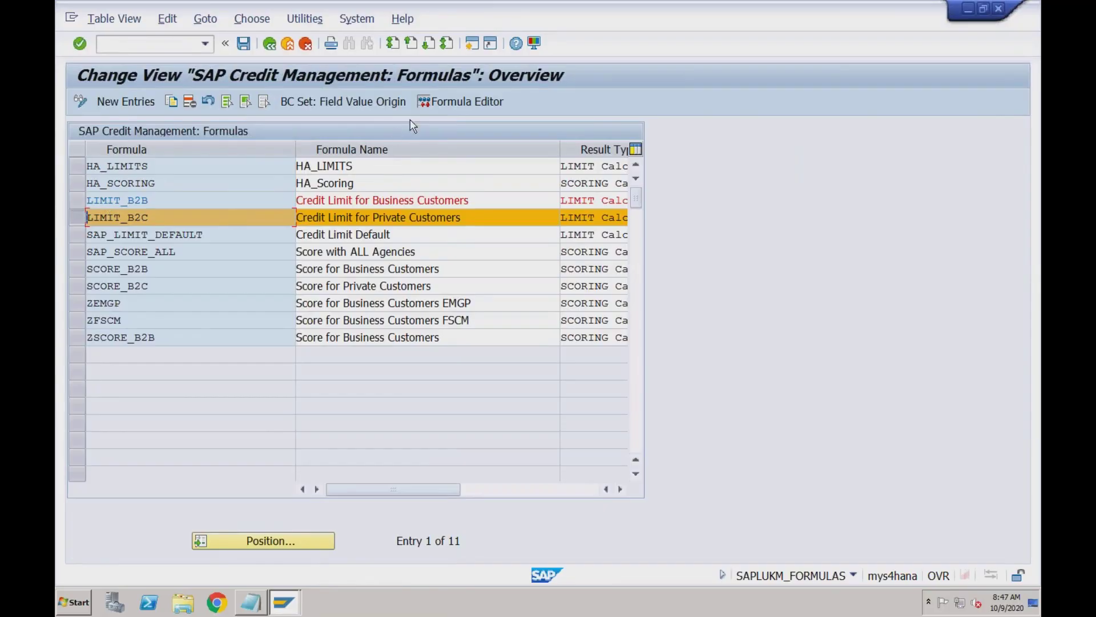
pyautogui.click(474, 103)
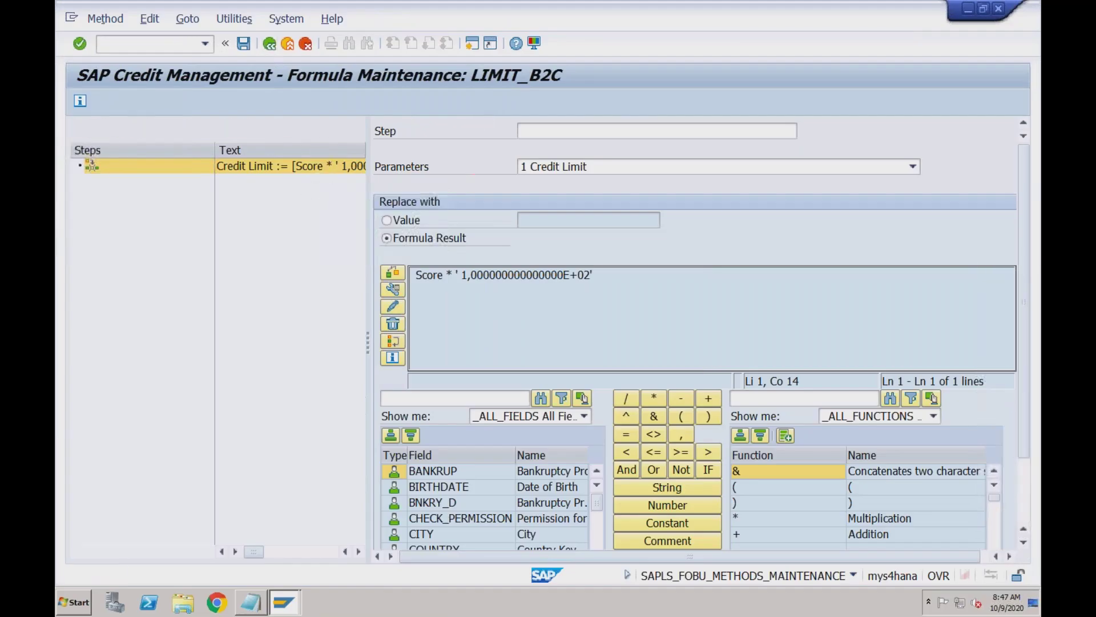
pyautogui.click(270, 43)
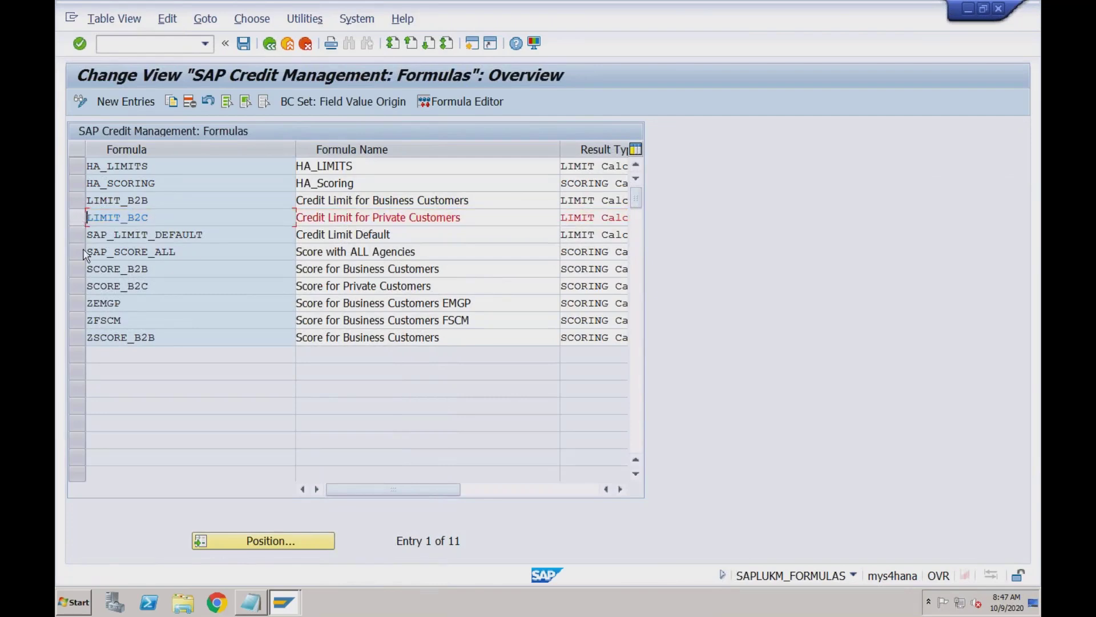
# Open SCORE_B2B and inspect its Industry, Country, Date Founded, Profit-Sales Ratio and Final Result steps
pyautogui.click(78, 269)
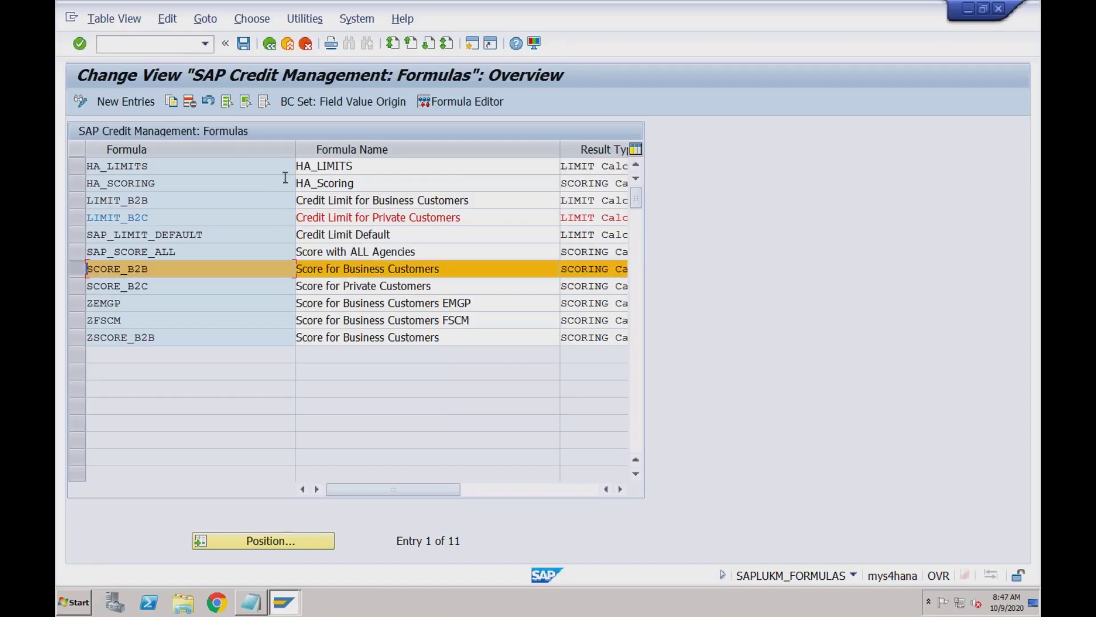
pyautogui.click(463, 102)
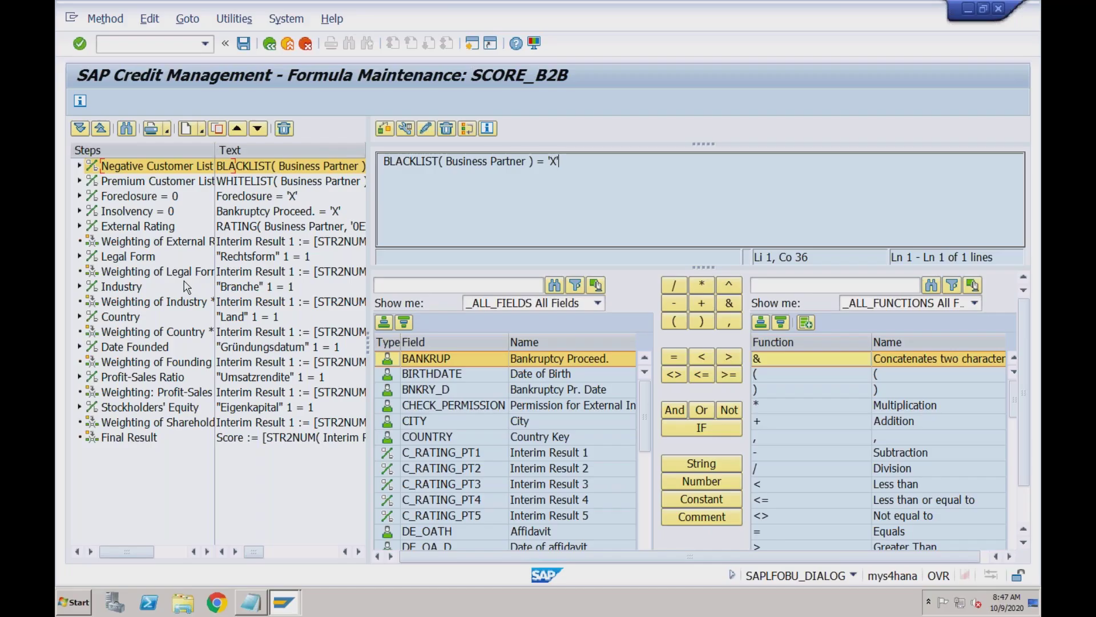
pyautogui.click(121, 287)
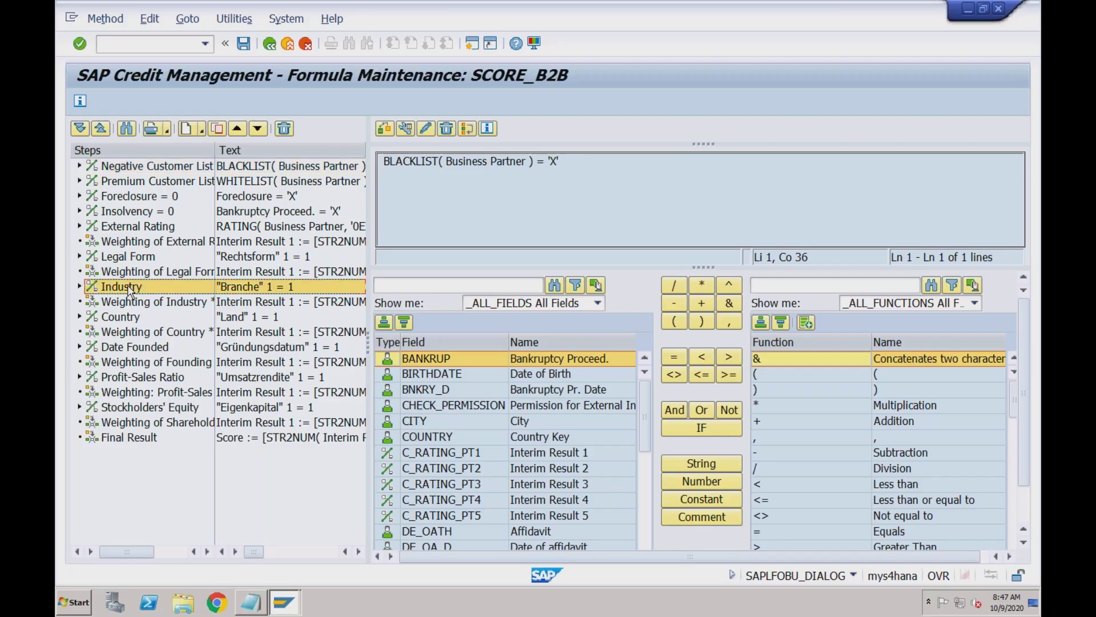
pyautogui.click(129, 318)
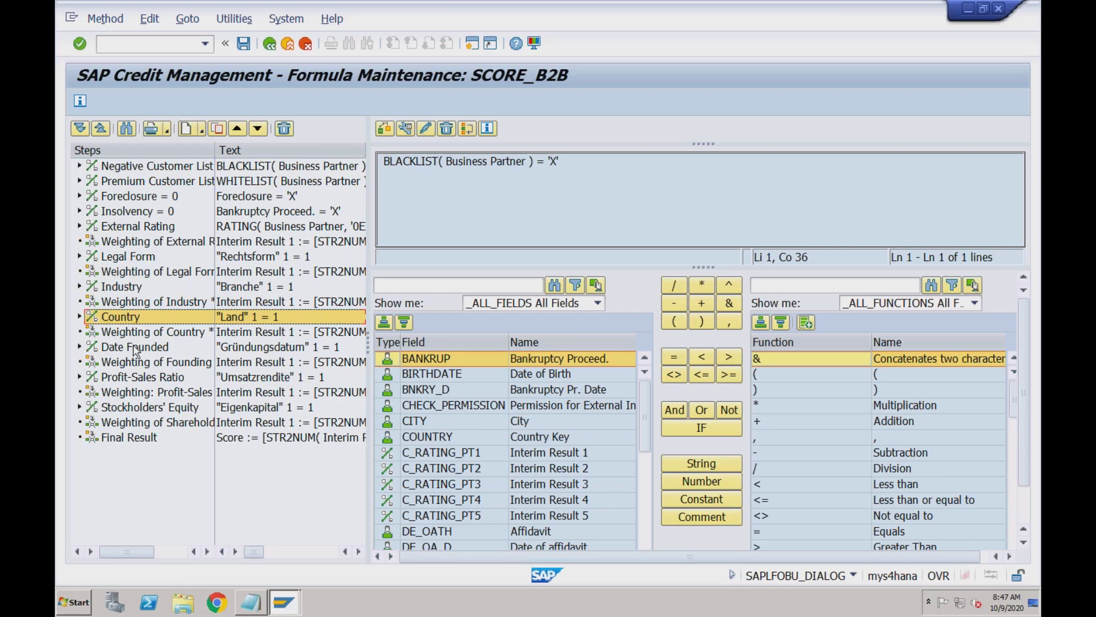
pyautogui.click(133, 346)
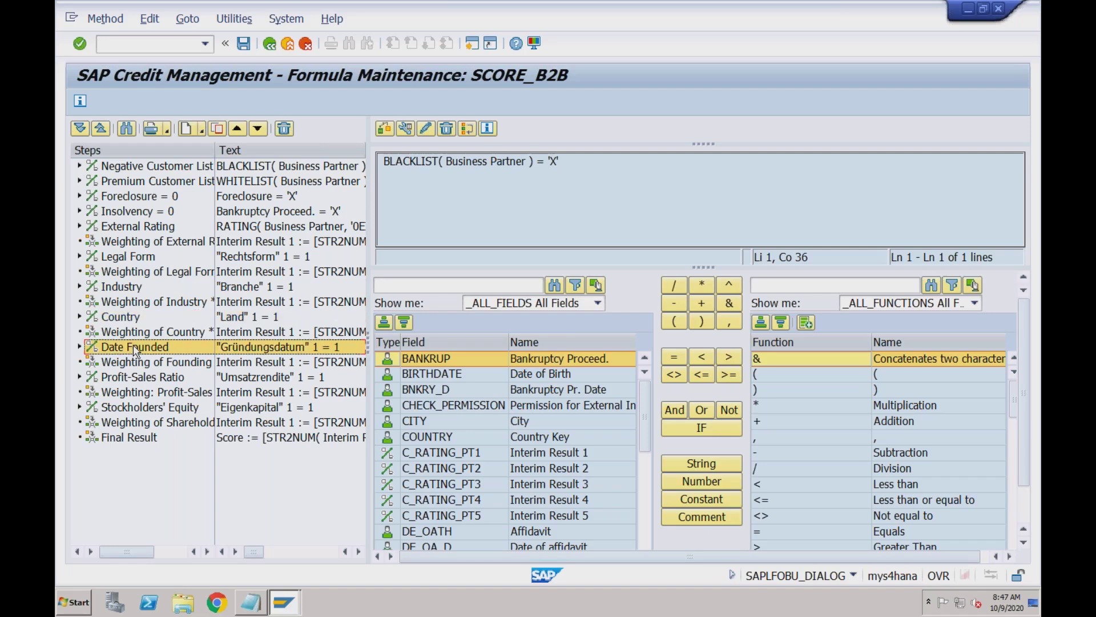
pyautogui.click(135, 378)
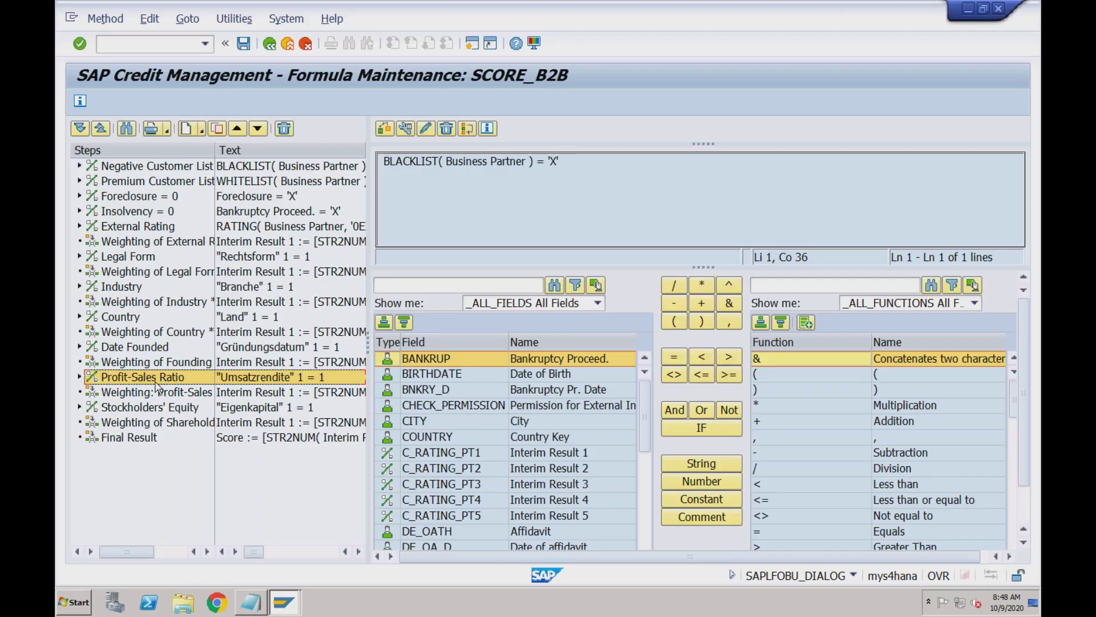
pyautogui.click(151, 442)
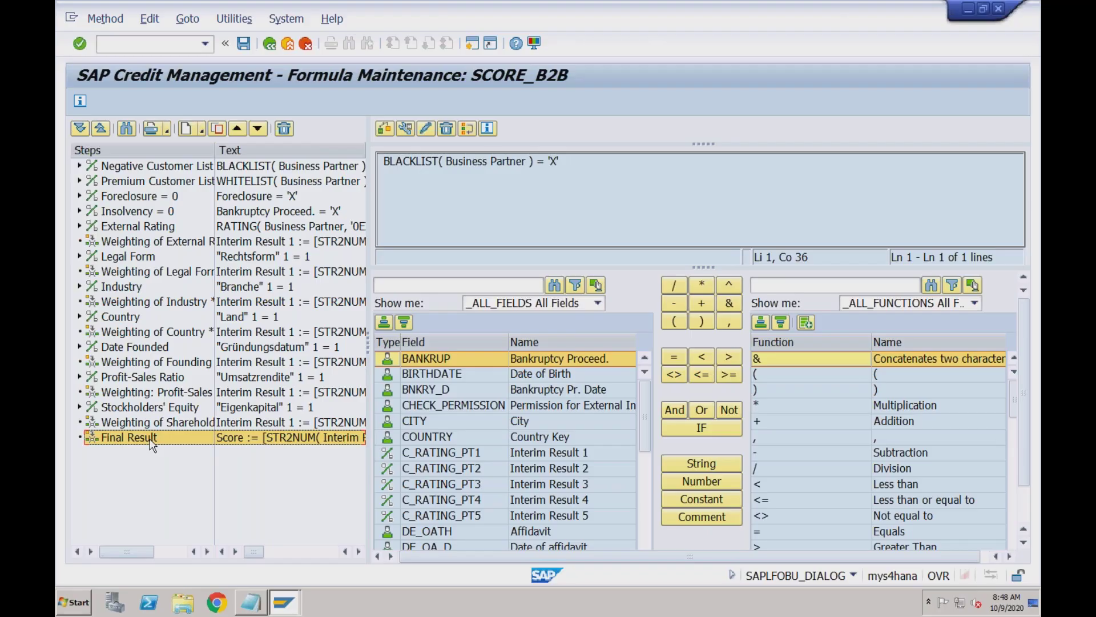
# Leave the formulas back to the IMG tree without saving, then switch to Notepad
pyautogui.click(270, 45)
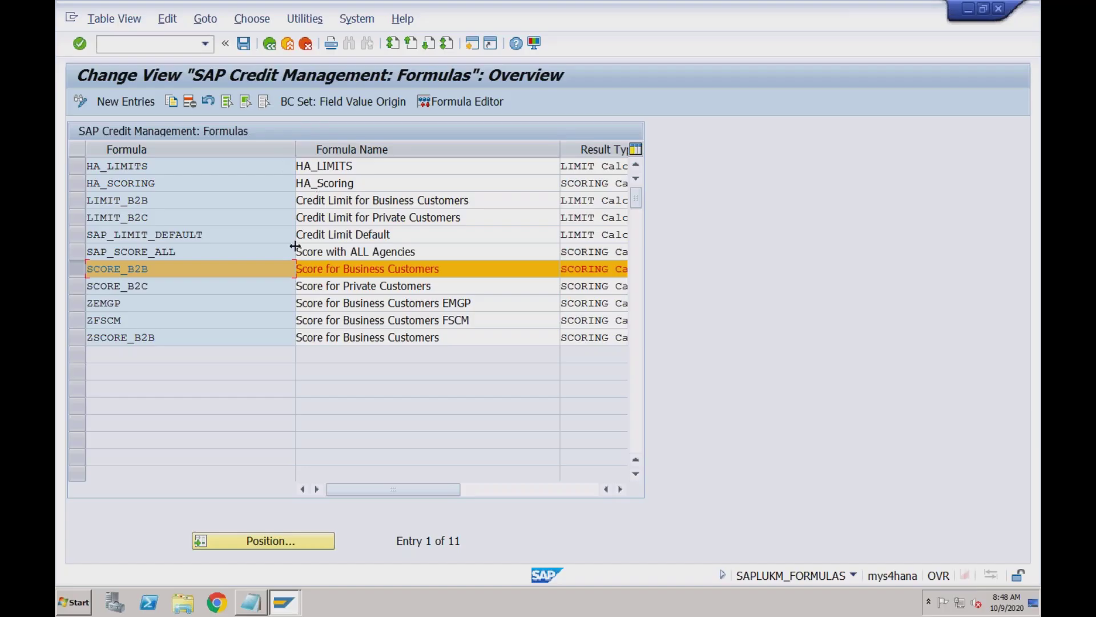
pyautogui.click(269, 44)
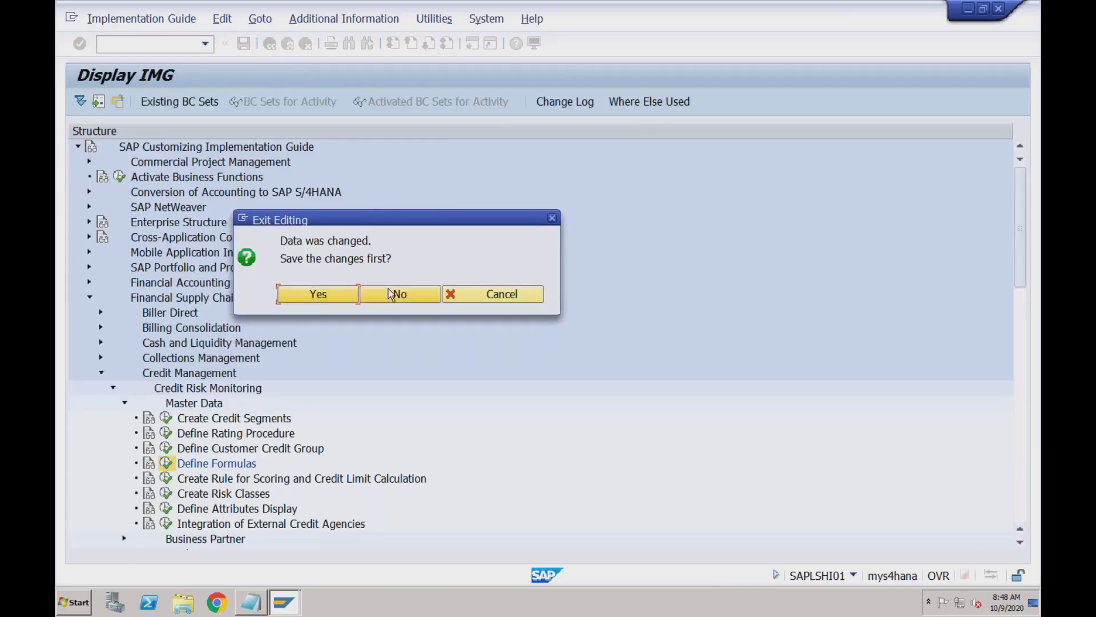
pyautogui.click(391, 294)
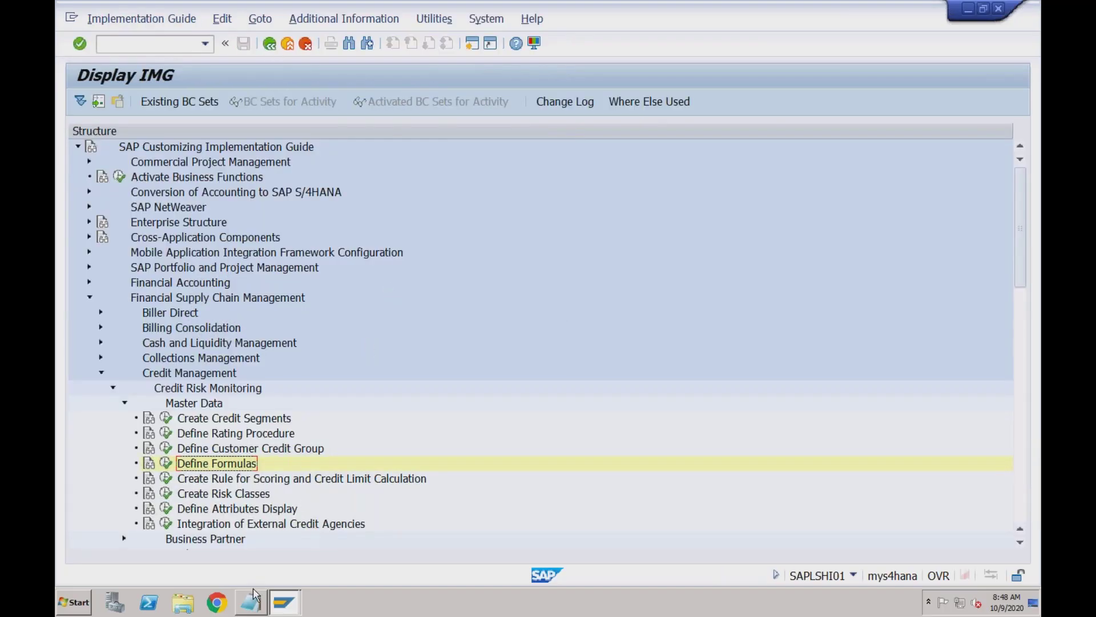
pyautogui.click(254, 595)
# Below Cust3, write 'SAP ECC provides 2 ways of managing the customer credits'
pyautogui.click(124, 127)
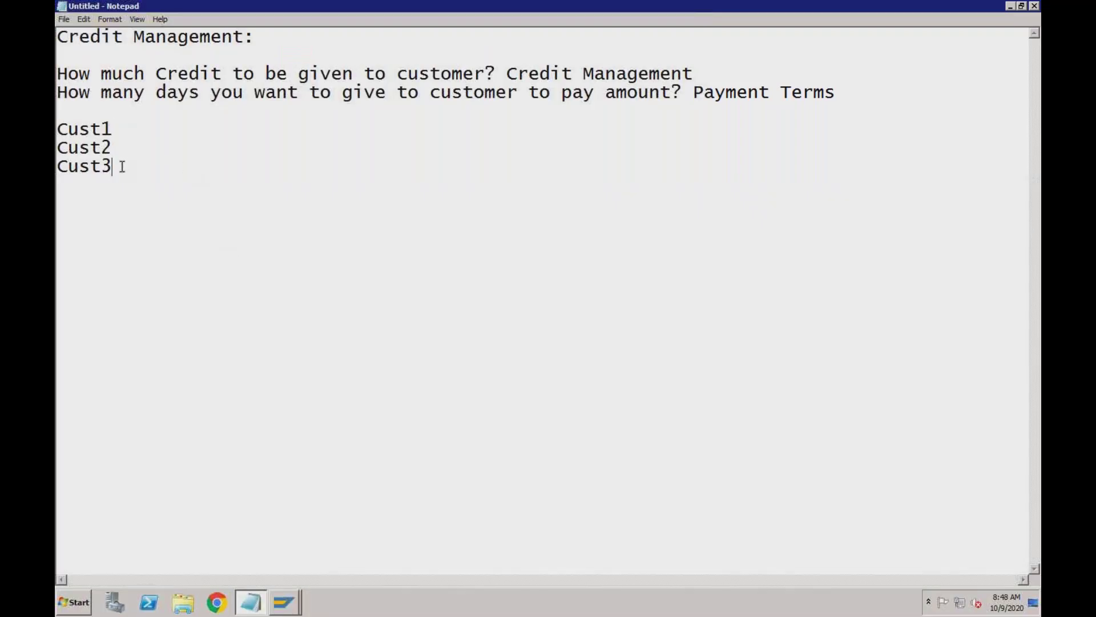
pyautogui.press('Return')
pyautogui.press('Return')
pyautogui.press('Return')
pyautogui.write('SAP ')
pyautogui.write('ECC')
pyautogui.write(' -')
pyautogui.press('Return')
pyautogui.press('Return')
pyautogui.click(171, 216)
pyautogui.press('BackSpace')
pyautogui.write('pr')
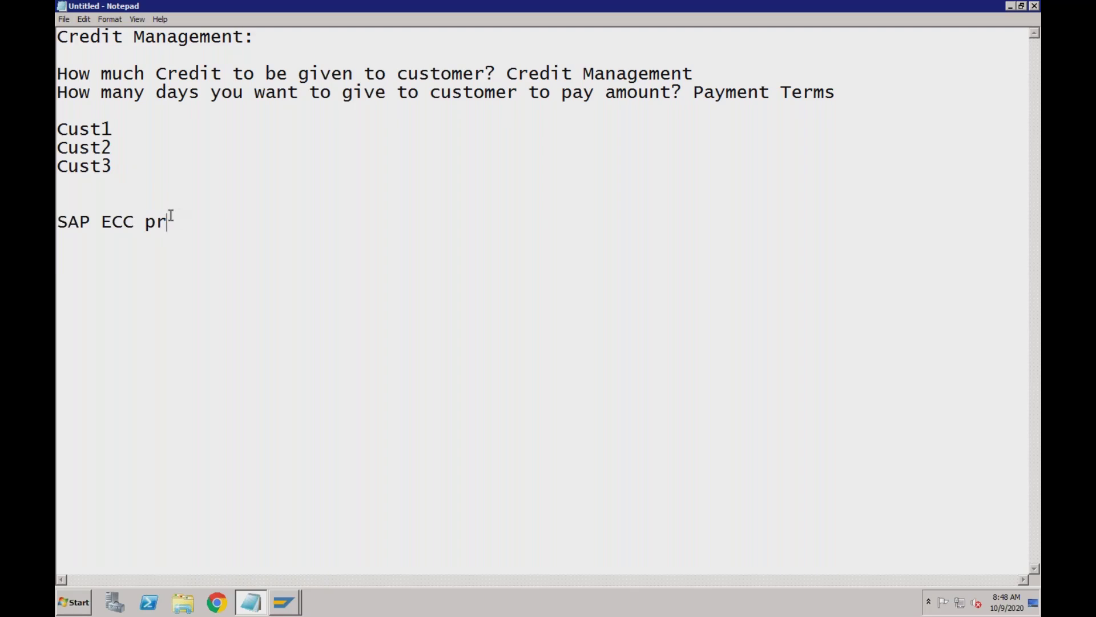
pyautogui.write('ovides 2 ways of')
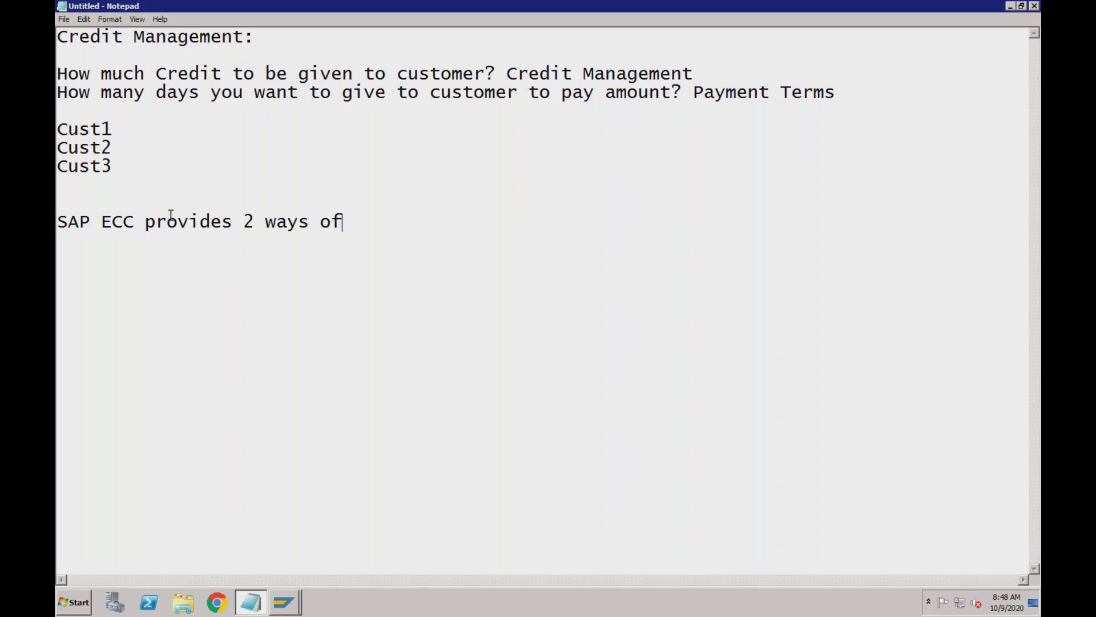
pyautogui.write(' managing th')
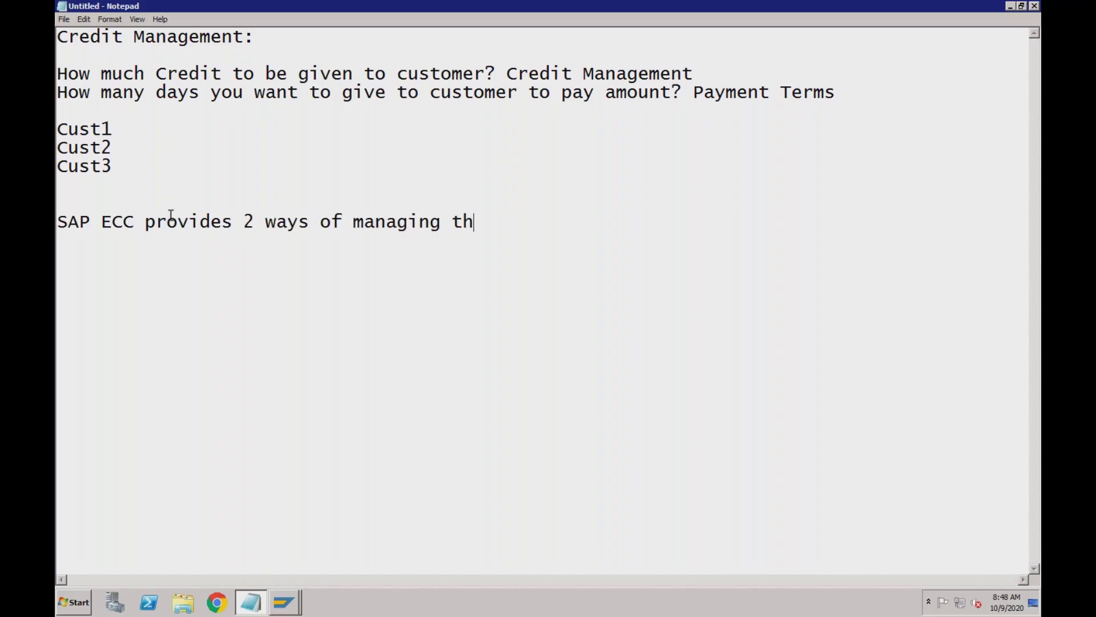
pyautogui.write('e customer ')
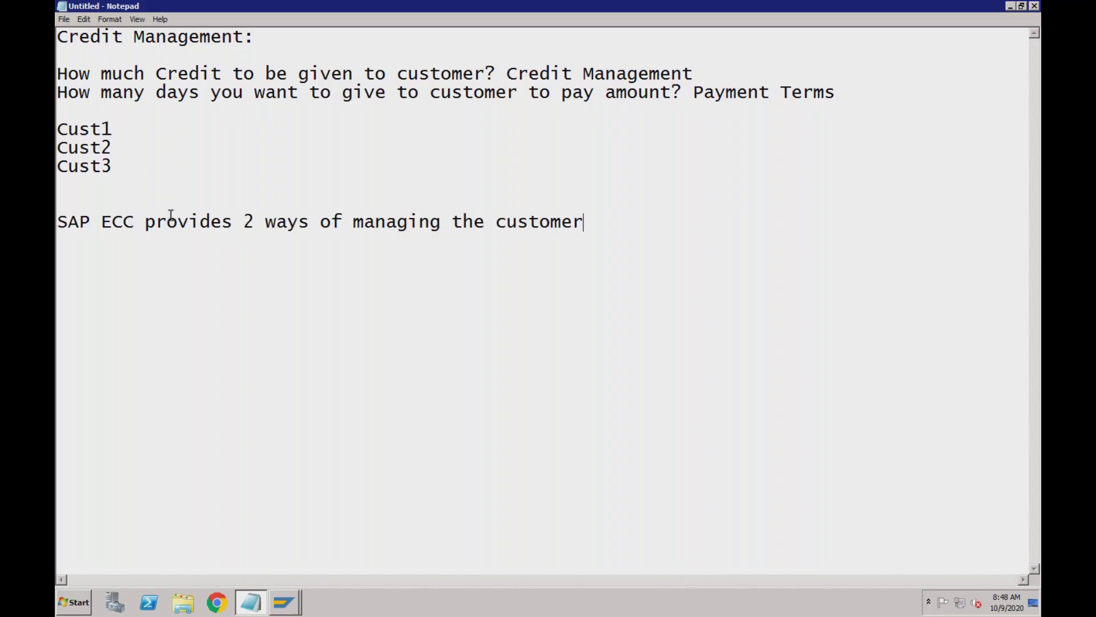
pyautogui.write('credits')
# Add the first point '1. SAP SD Credit Management' on the next line
pyautogui.press('Return')
pyautogui.write('1. SAP SD ')
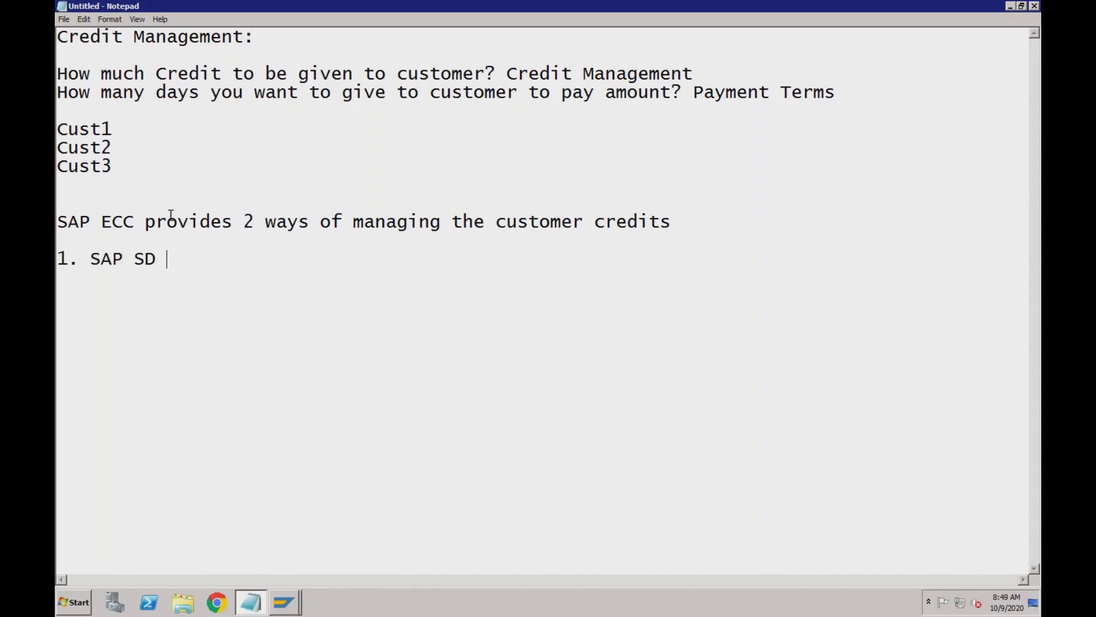
pyautogui.write('Credit M')
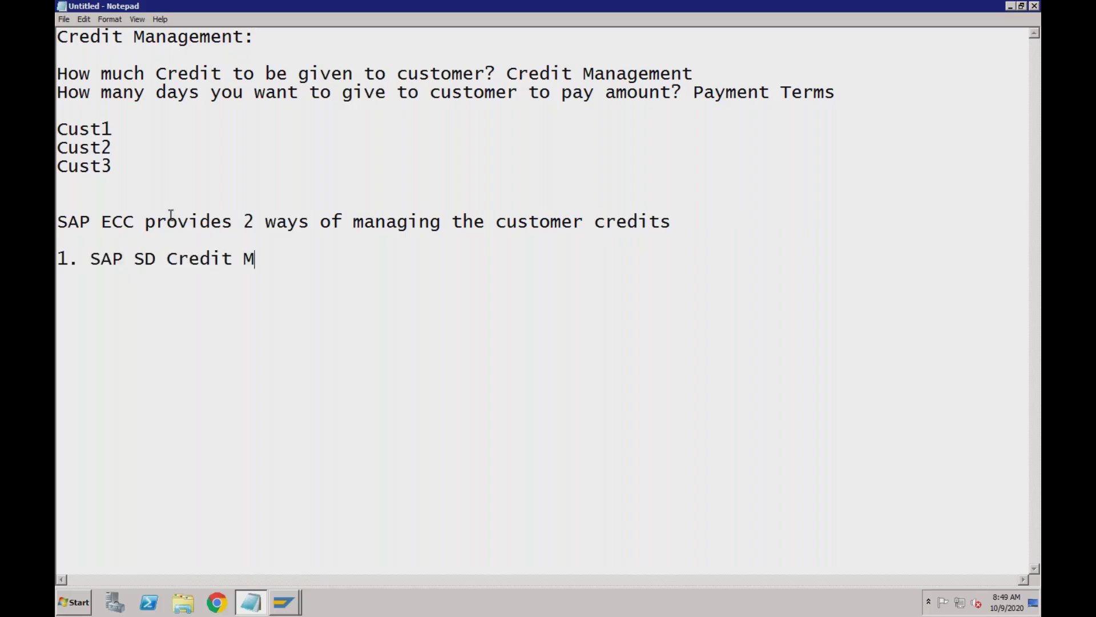
pyautogui.write('anagement')
pyautogui.press('Return')
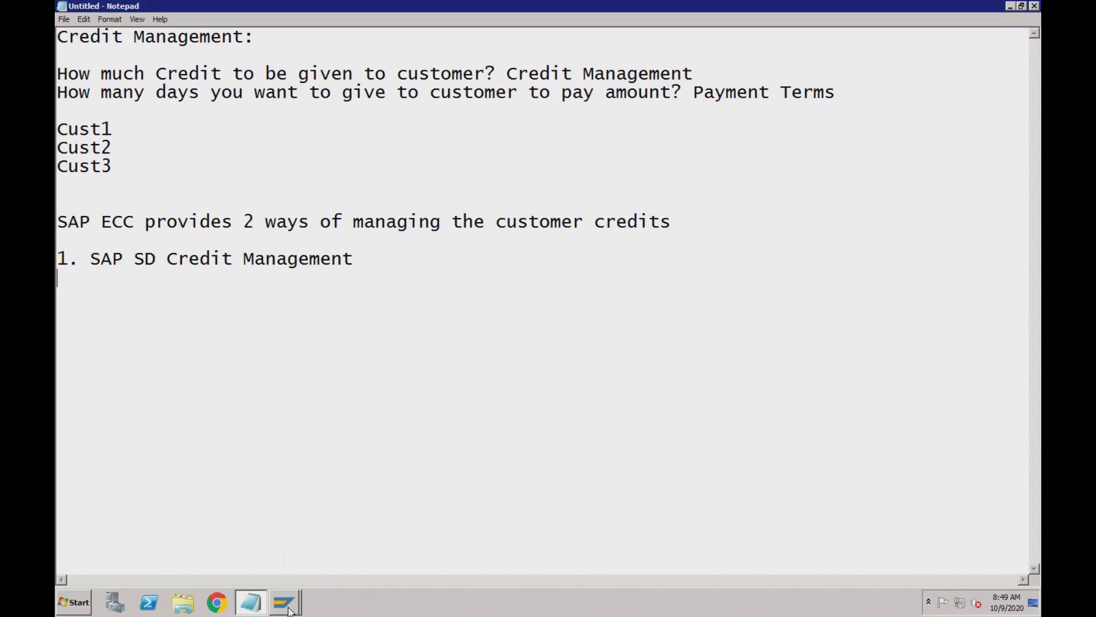
pyautogui.click(284, 603)
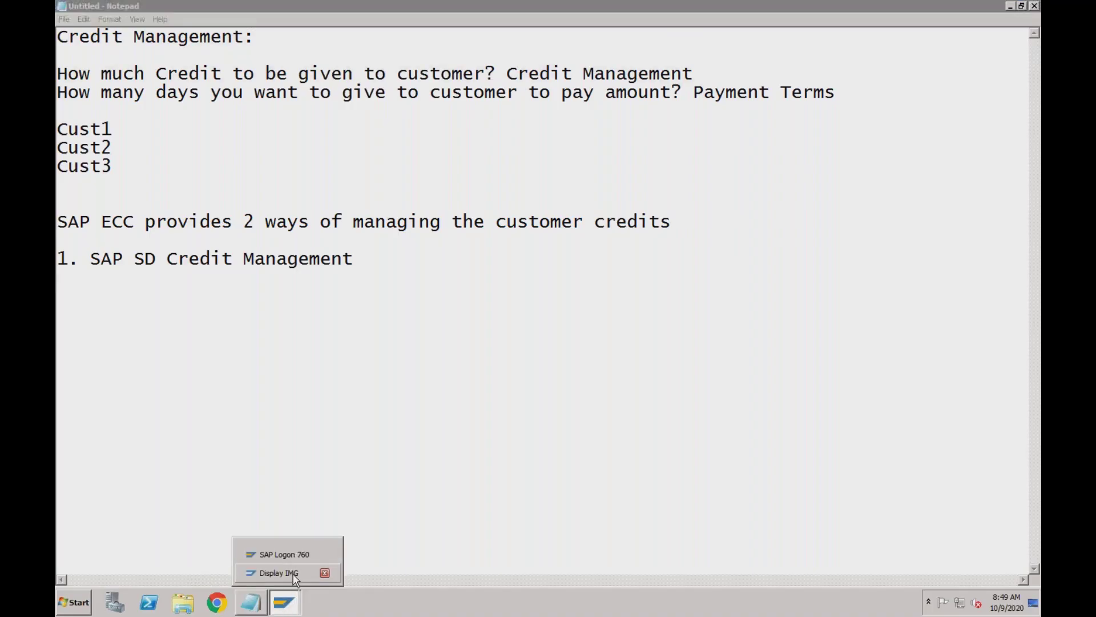
# In Display IMG, expand Sales and Distribution > Basic Functions > Credit Management/Risk Management
pyautogui.click(295, 576)
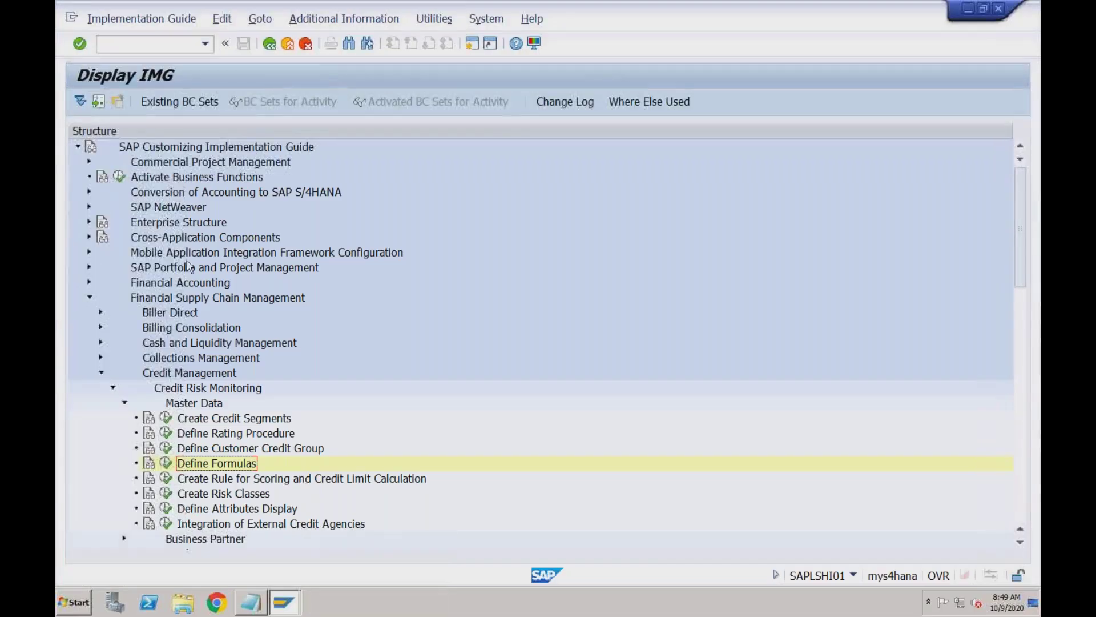
pyautogui.click(90, 298)
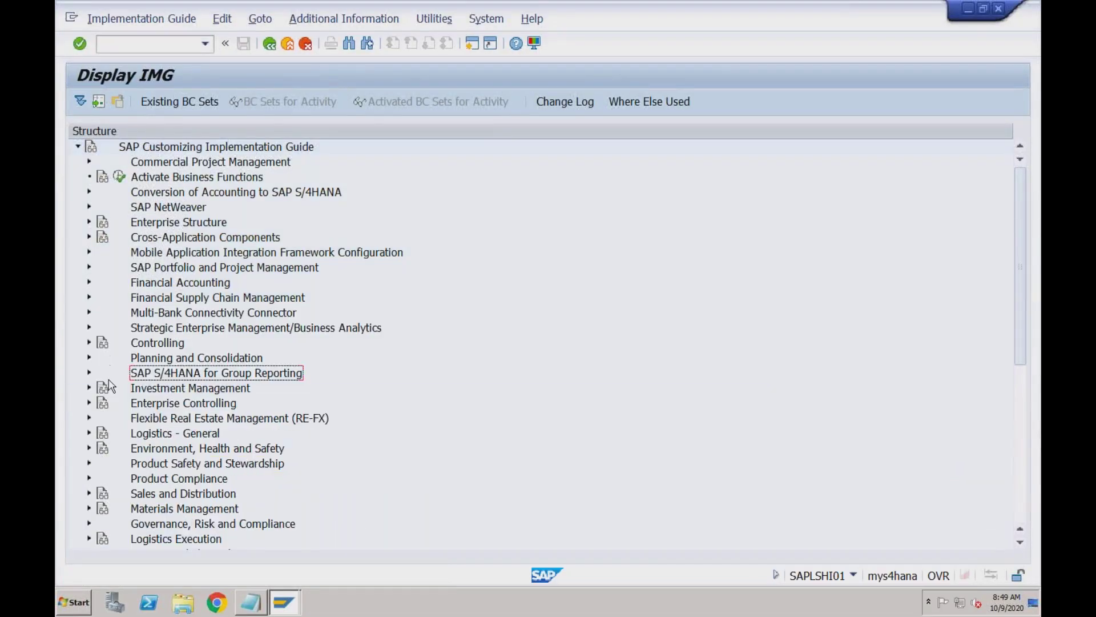
pyautogui.click(89, 494)
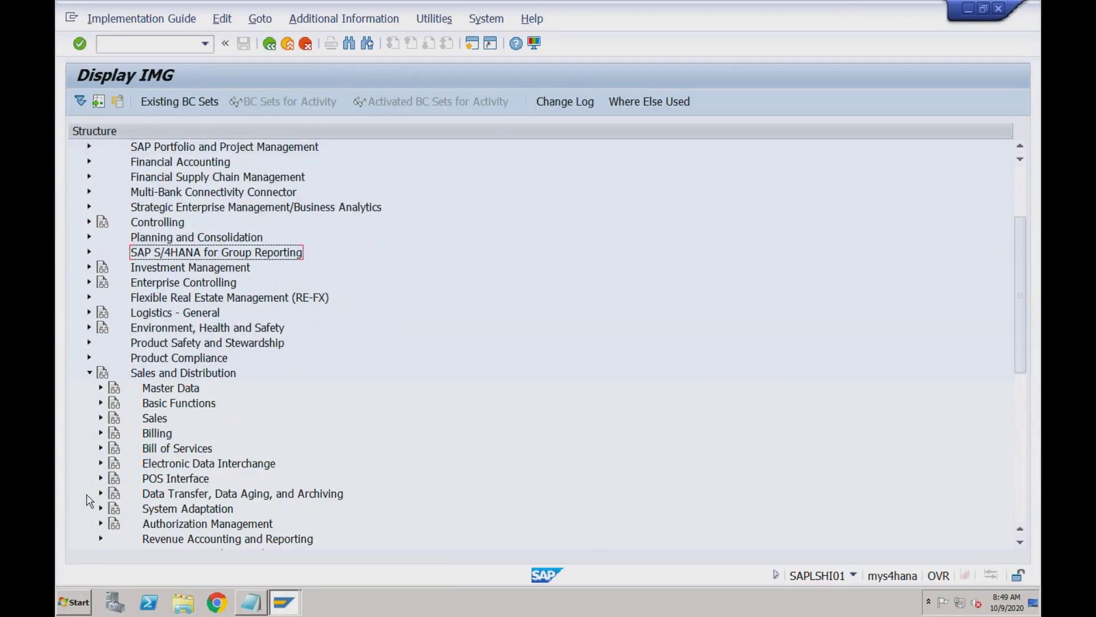
pyautogui.click(101, 403)
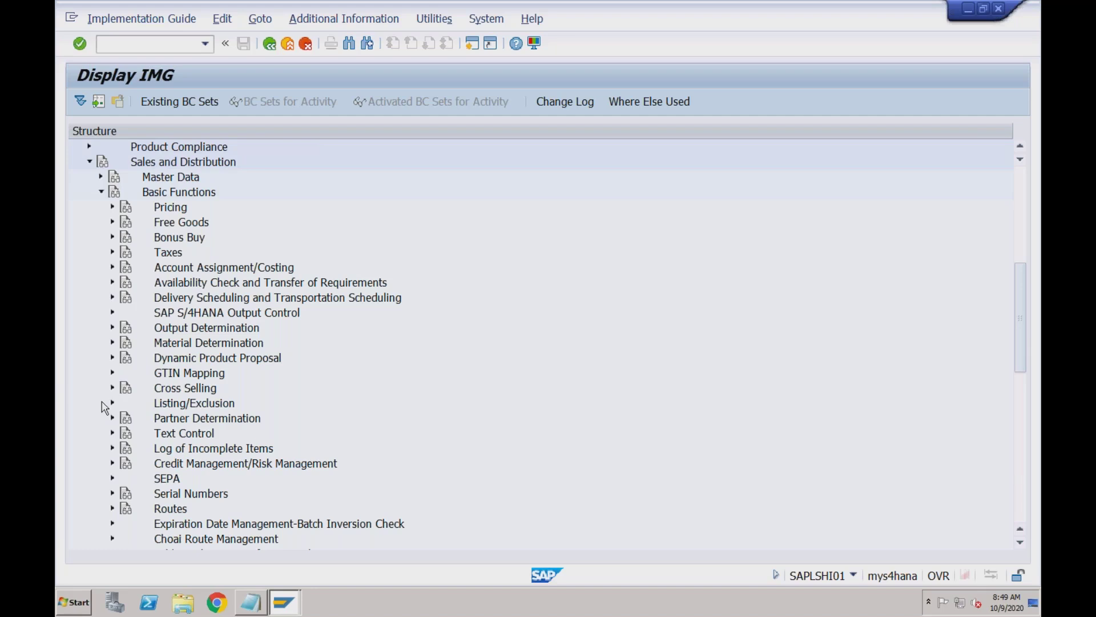
pyautogui.click(190, 469)
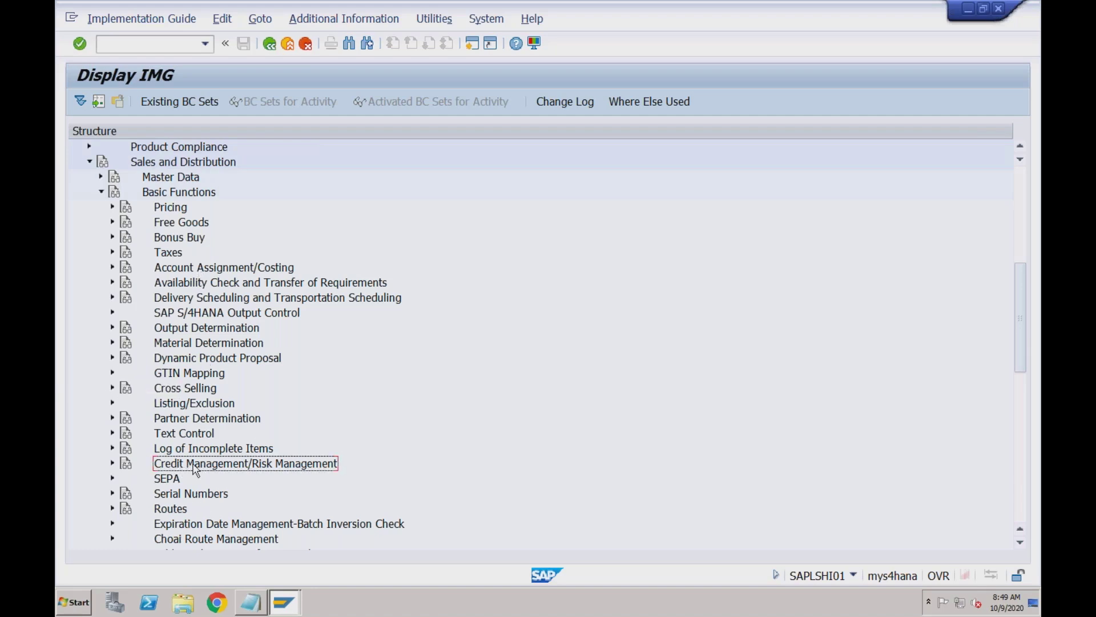
pyautogui.click(113, 464)
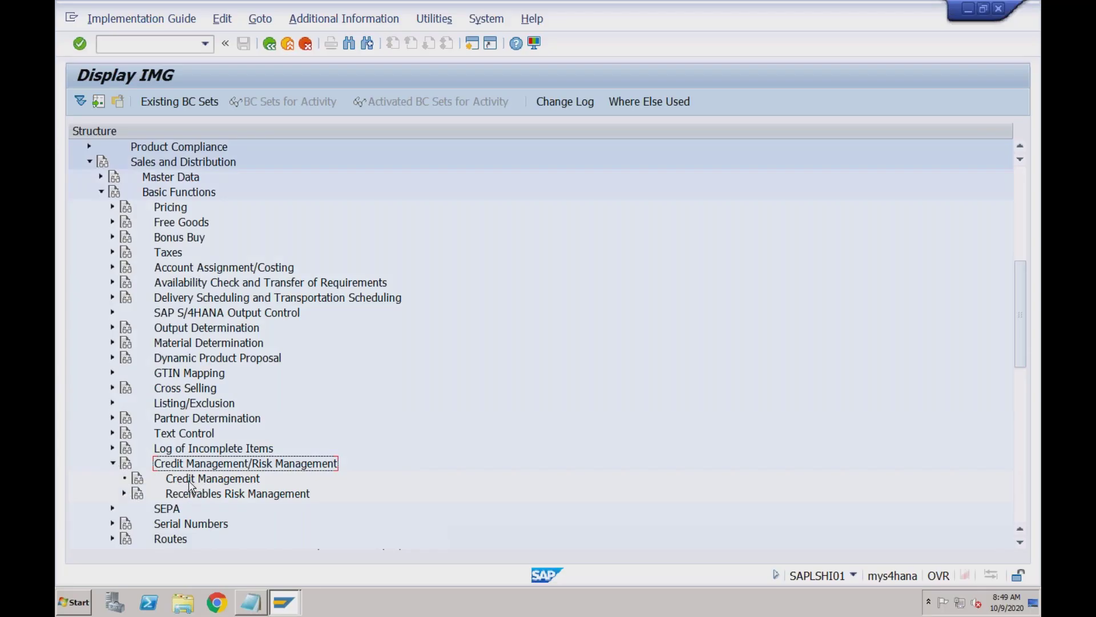
# Read the Credit Management documentation on its FSCM dependency, then go back to Notepad
pyautogui.click(139, 484)
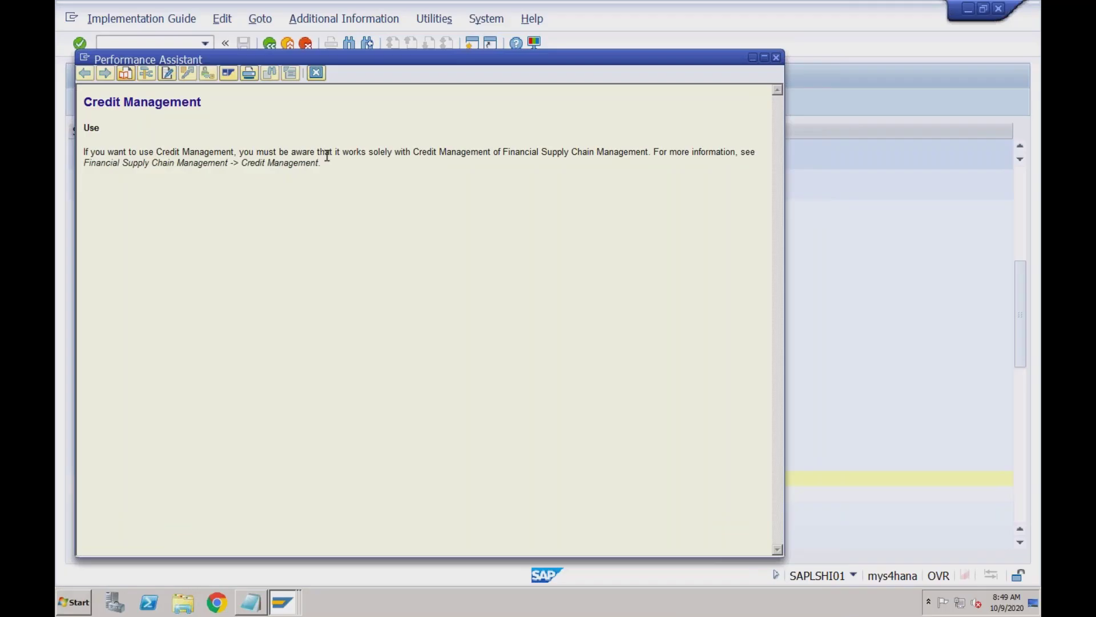
pyautogui.moveTo(84, 156); pyautogui.dragTo(321, 167)
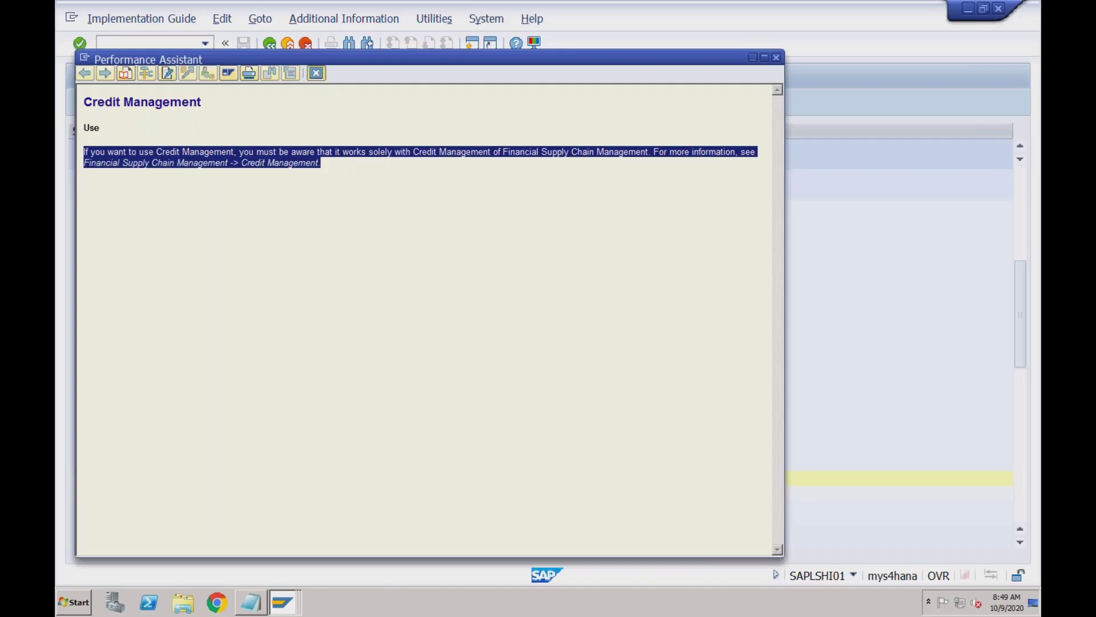
pyautogui.click(315, 72)
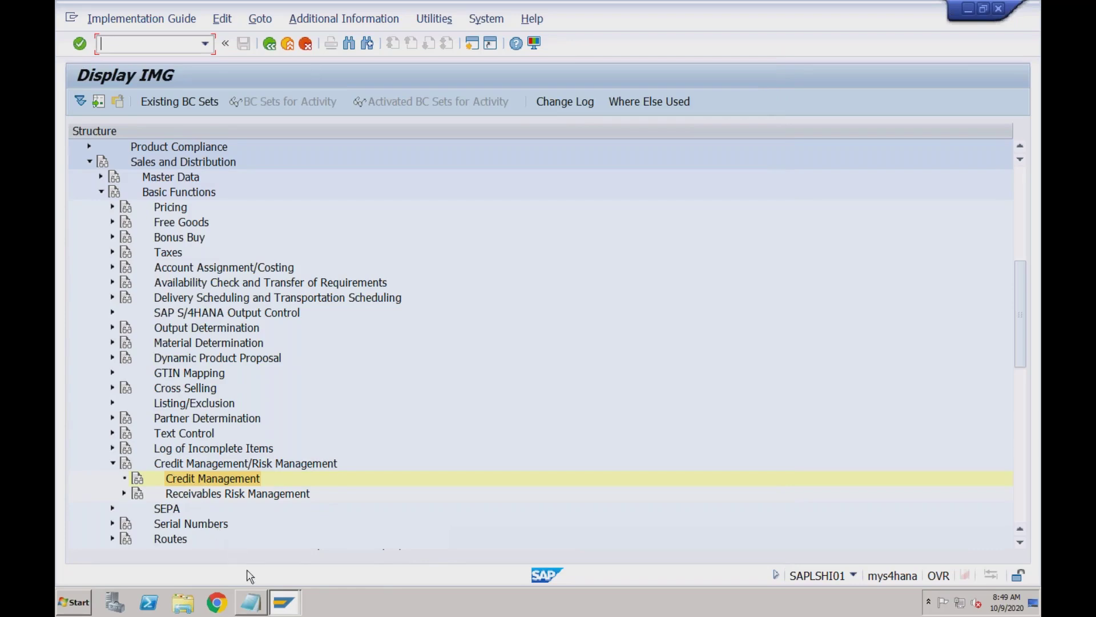
pyautogui.click(250, 600)
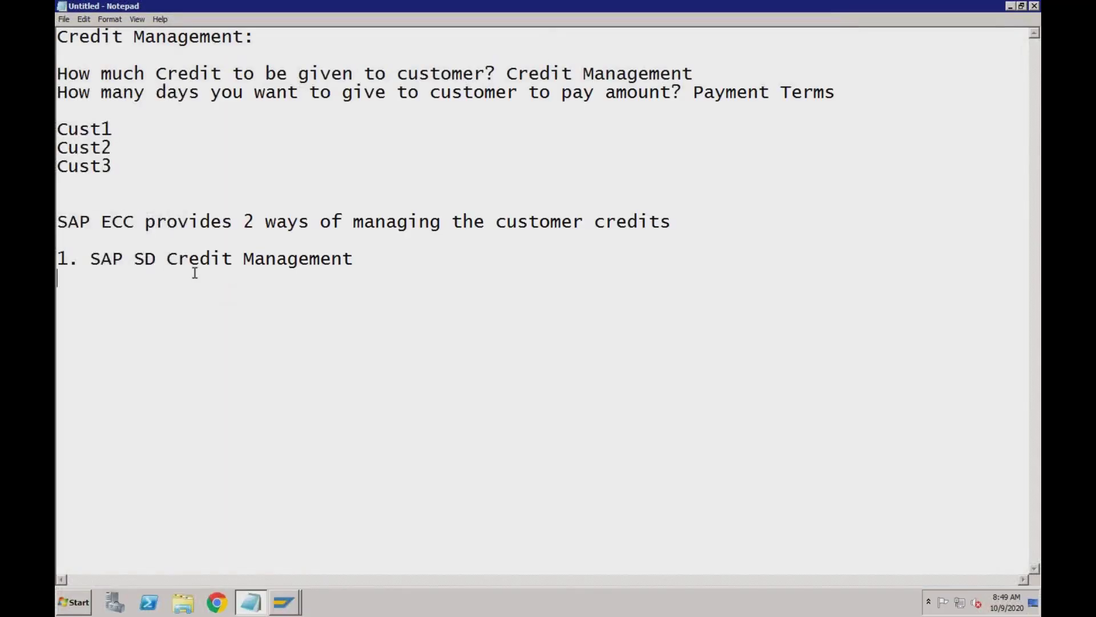
# Add '2. SAP FSCM Credit Management' as a new line after the SD entry
pyautogui.click(90, 260)
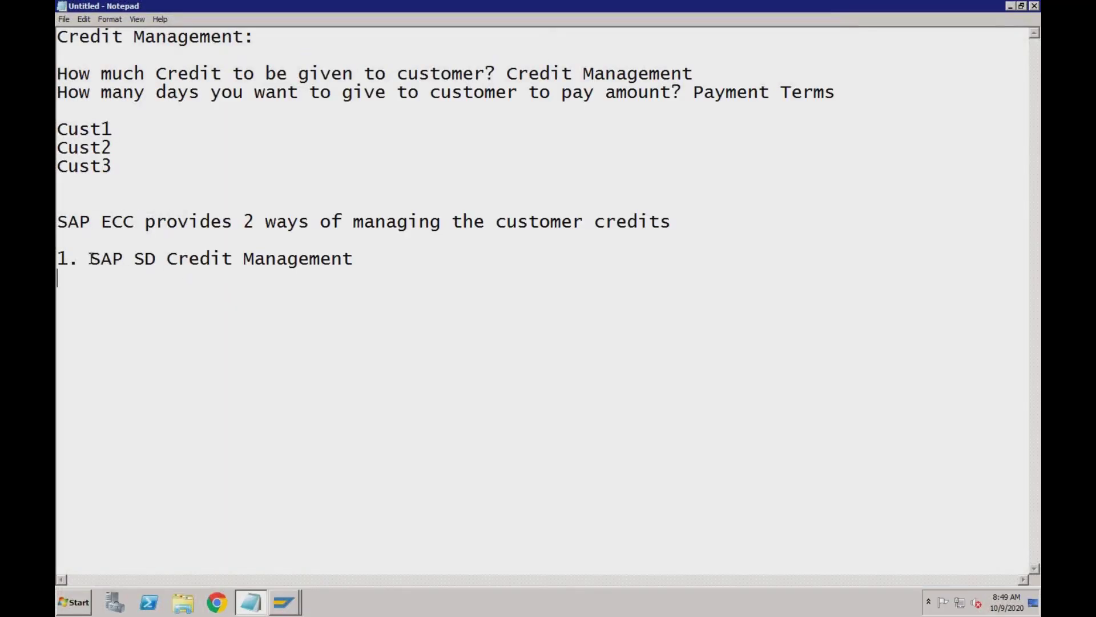
pyautogui.click(158, 261)
pyautogui.click(357, 260)
pyautogui.press('Return')
pyautogui.write('2. SAP FSCM Cr')
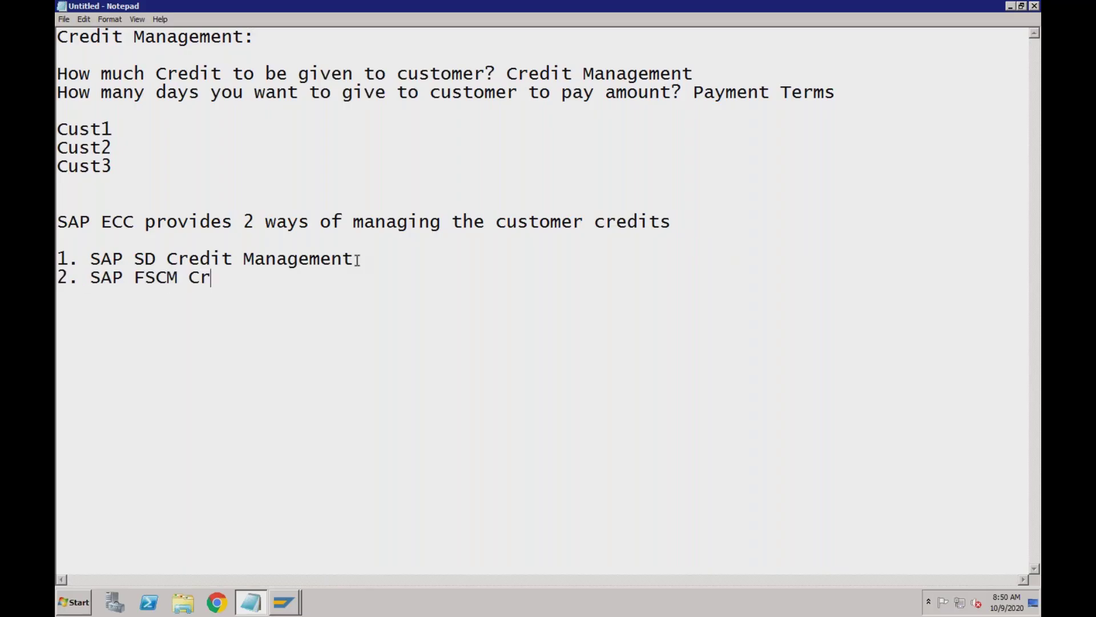
pyautogui.write('edit Management')
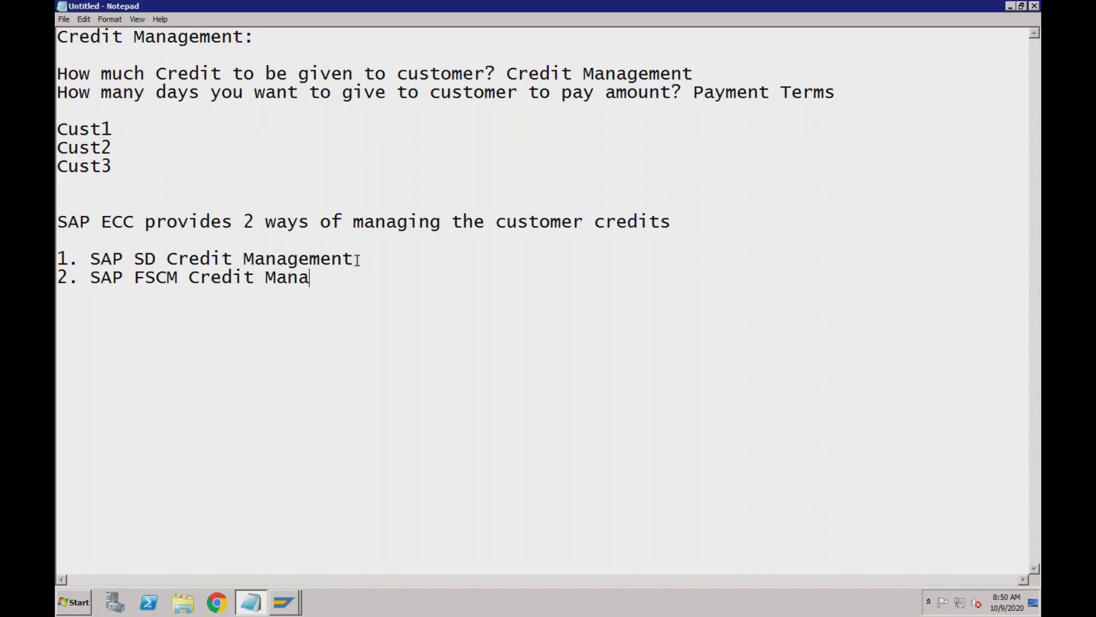
# Compare the SAP SD and SAP FSCM Credit Management lines in the notes
pyautogui.click(357, 259)
pyautogui.click(387, 279)
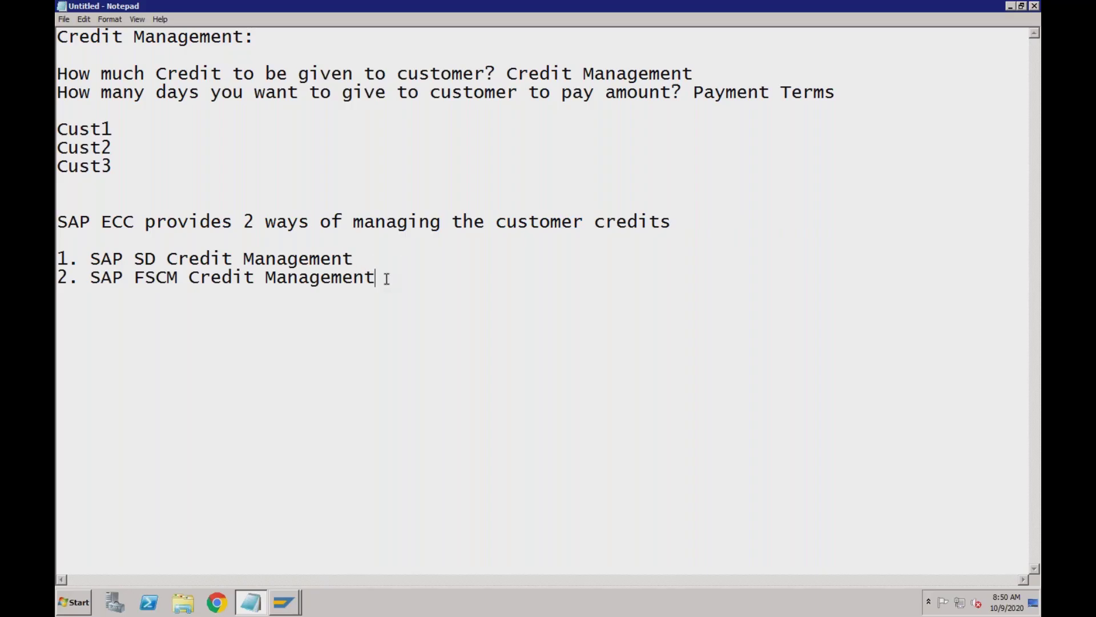
pyautogui.click(354, 258)
pyautogui.click(378, 278)
pyautogui.click(381, 281)
pyautogui.click(358, 259)
pyautogui.click(380, 278)
# Switch to the SAP window and start transaction BP
pyautogui.moveTo(285, 609)
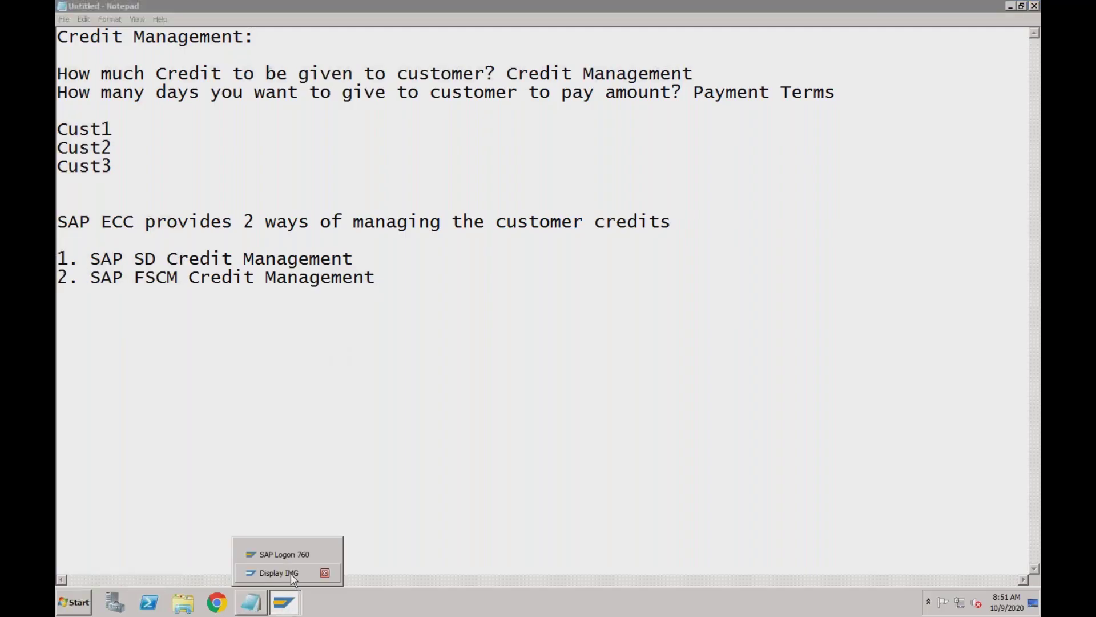
pyautogui.click(290, 574)
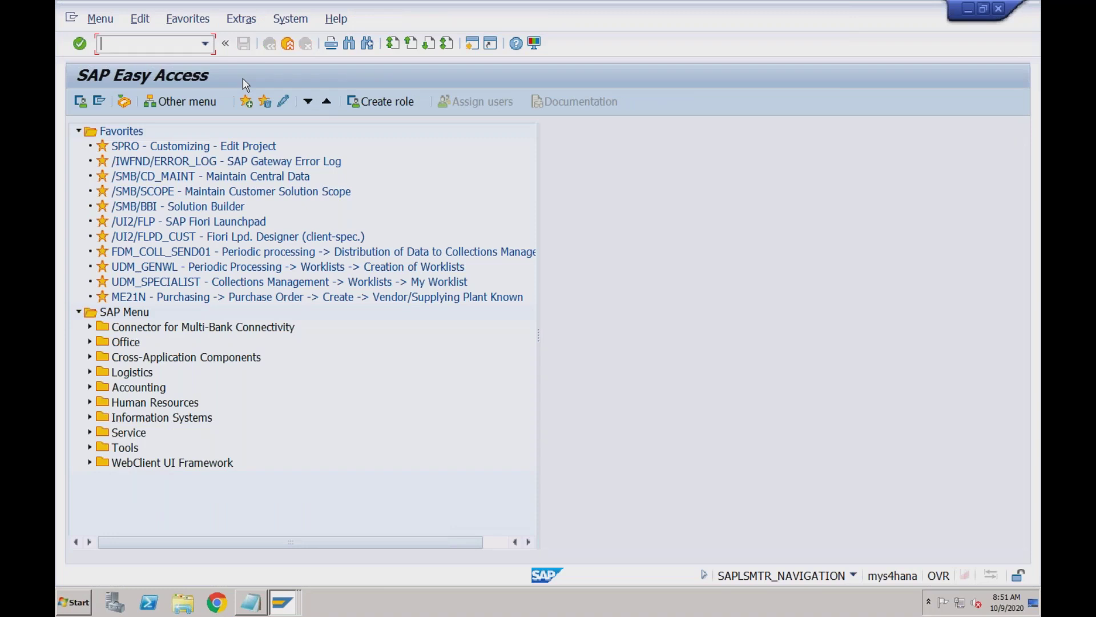
pyautogui.write('bp')
pyautogui.press('Return')
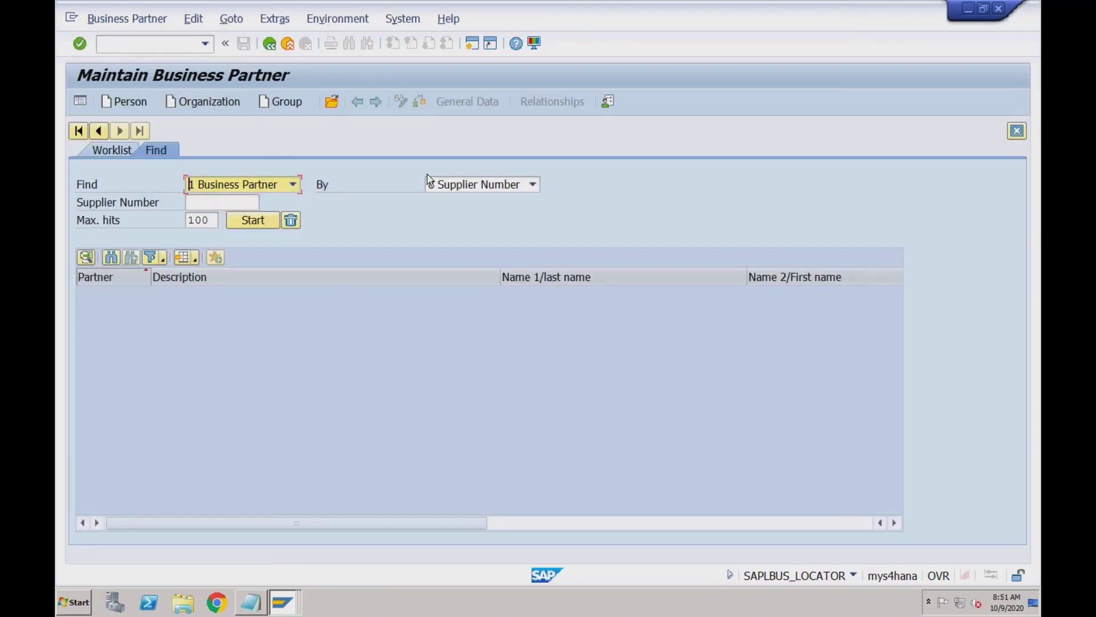
# Search business partners by Customer Number from history and open the Amazon US result
pyautogui.click(463, 185)
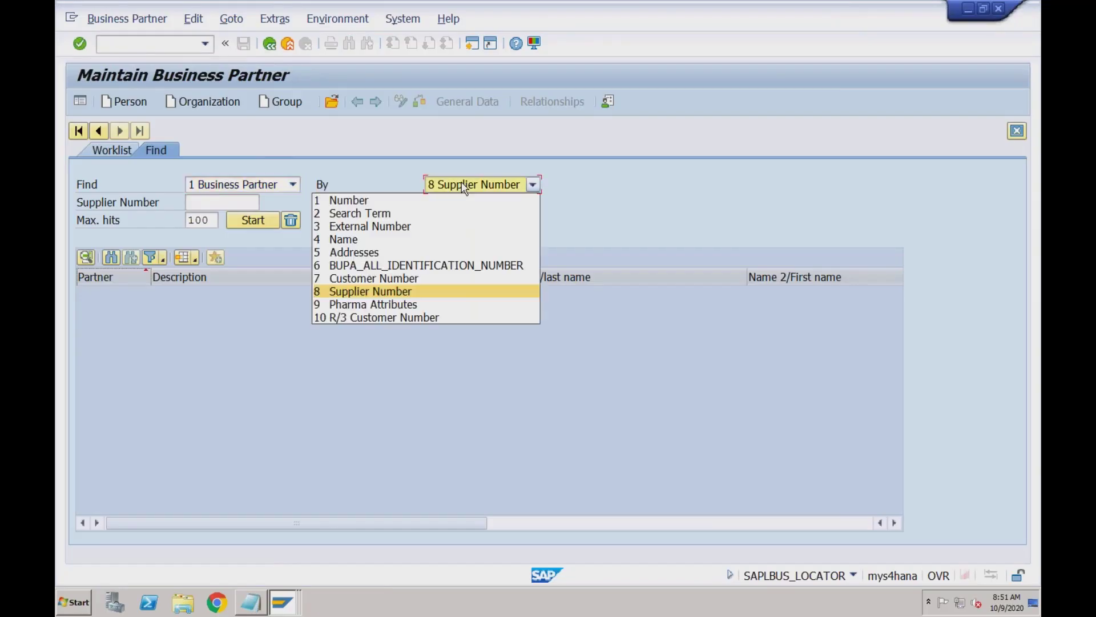
pyautogui.click(407, 279)
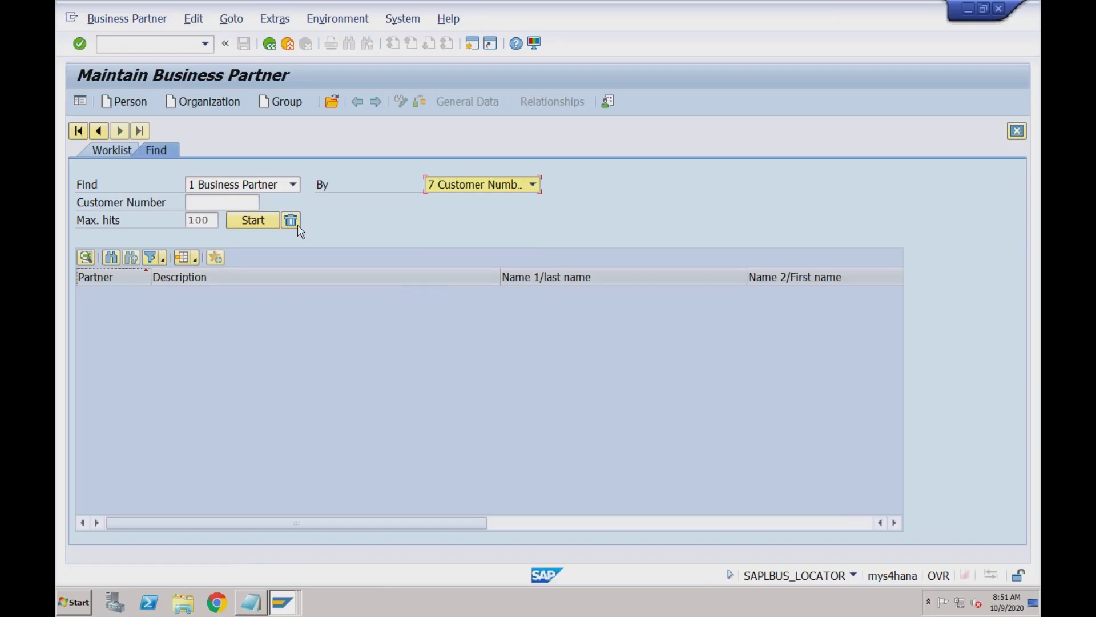
pyautogui.press('Tab')
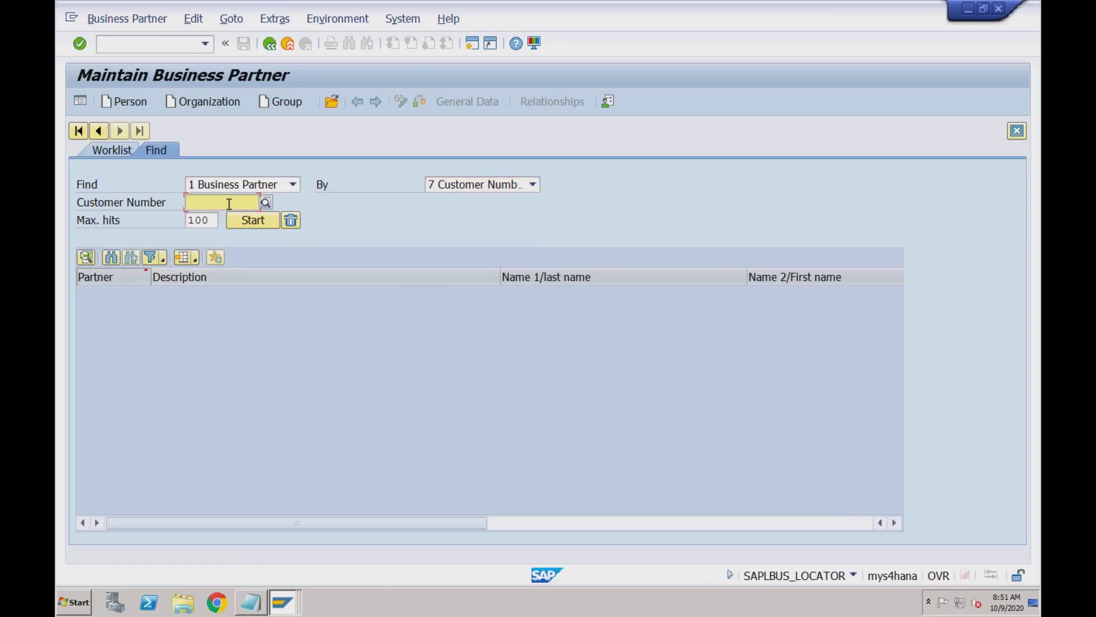
pyautogui.click(229, 203)
pyautogui.click(232, 244)
pyautogui.click(246, 220)
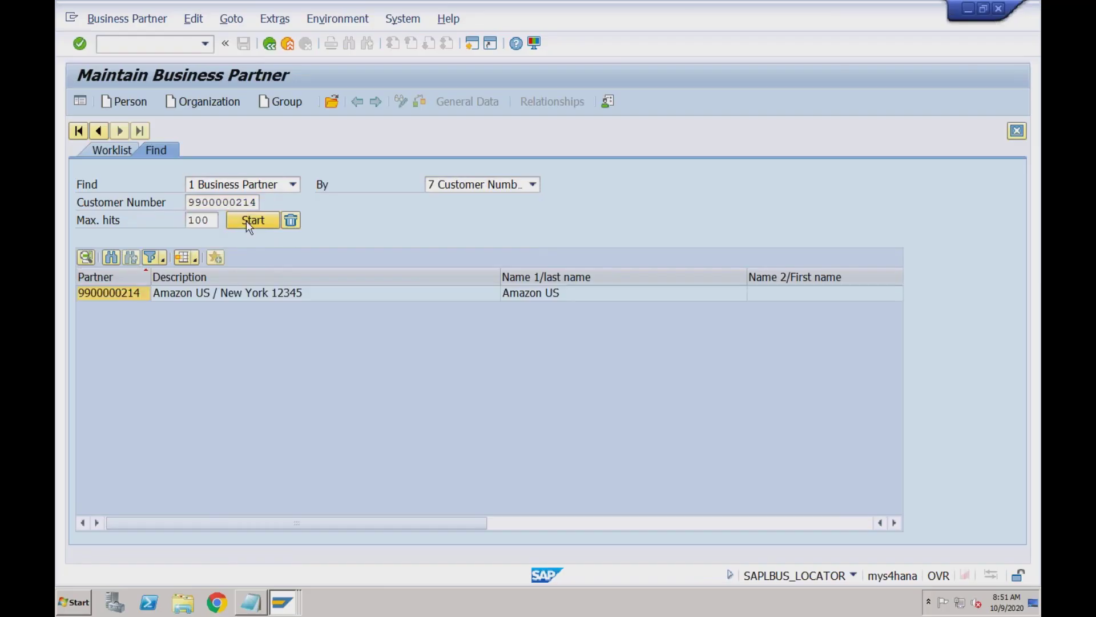
pyautogui.click(237, 294)
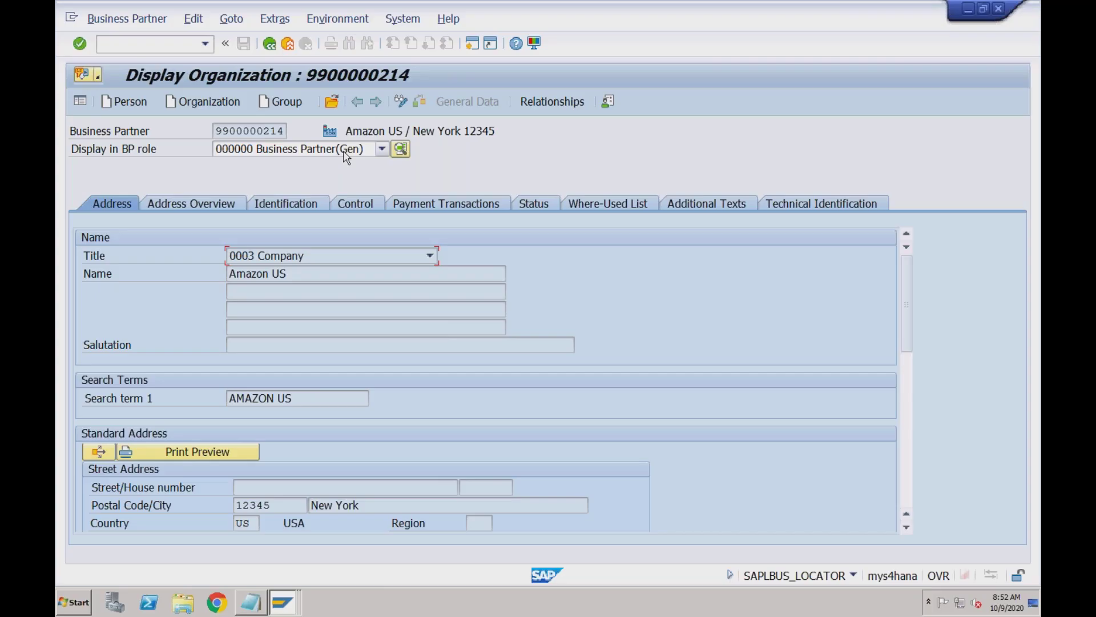
# Show Amazon US in role UKM000 SAP Credit Management and open its Credit Segment Data
pyautogui.click(347, 153)
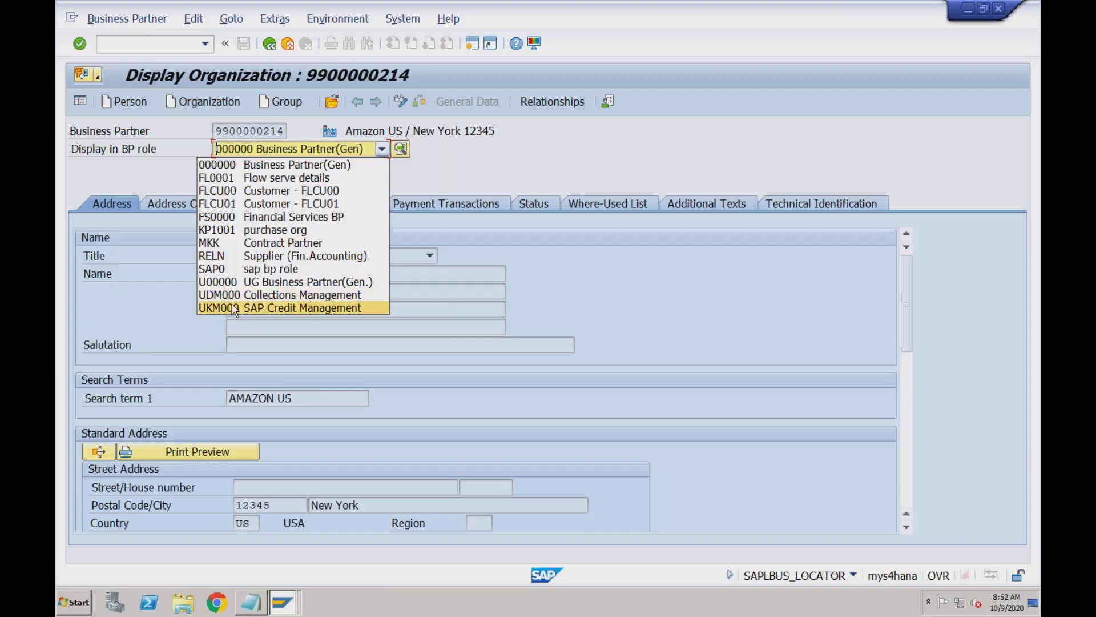
pyautogui.click(327, 308)
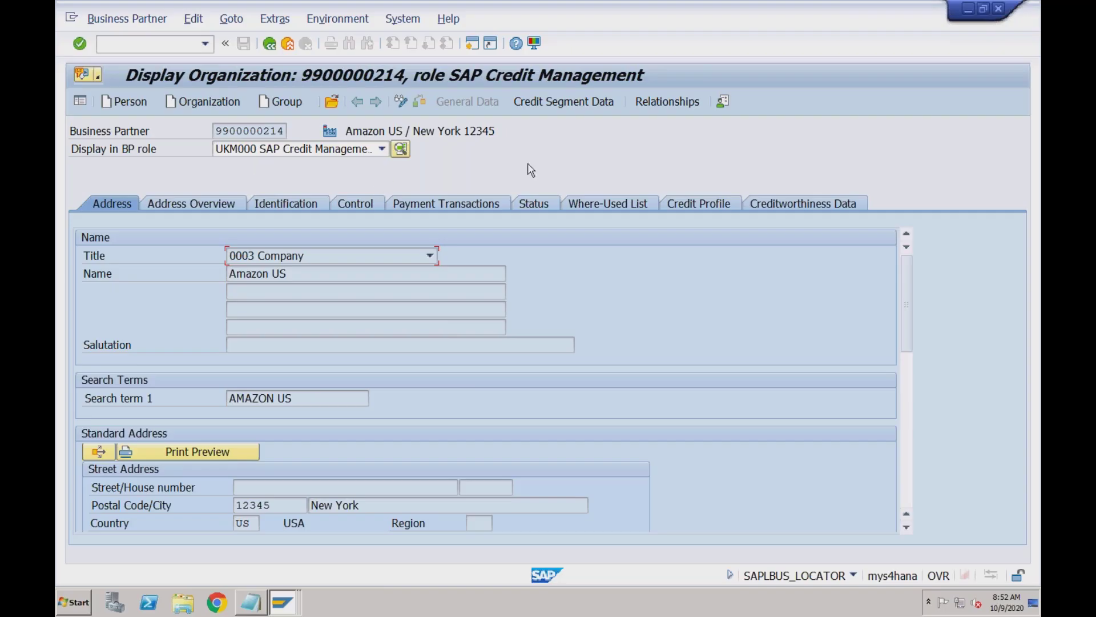
pyautogui.click(580, 103)
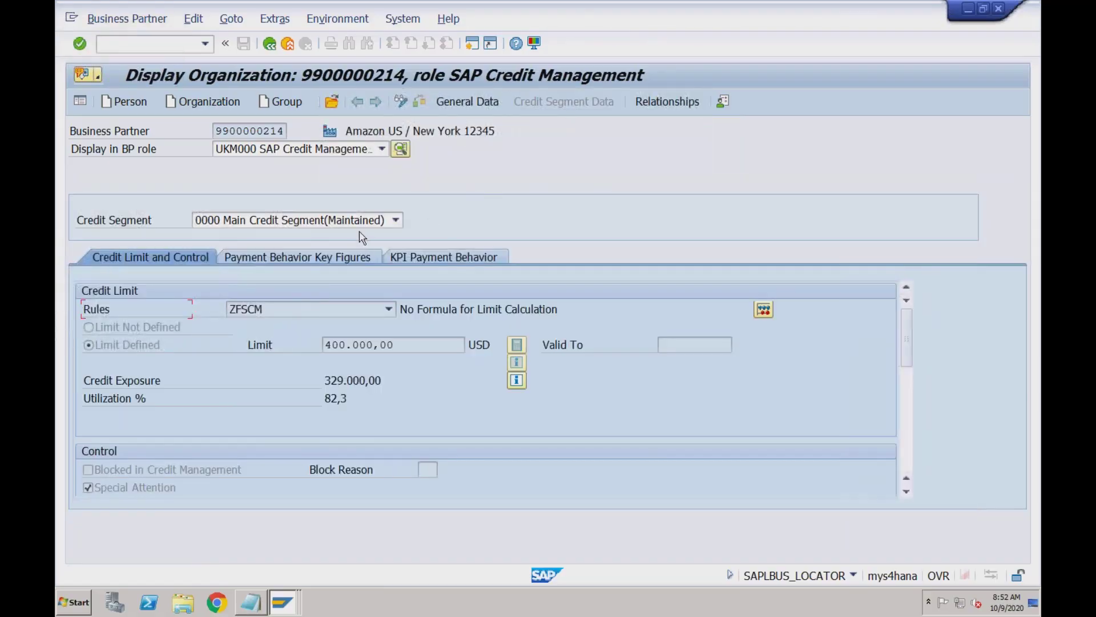
# Switch to the FSCM credit segment and review its 1.000.000,00 credit limit
pyautogui.click(397, 220)
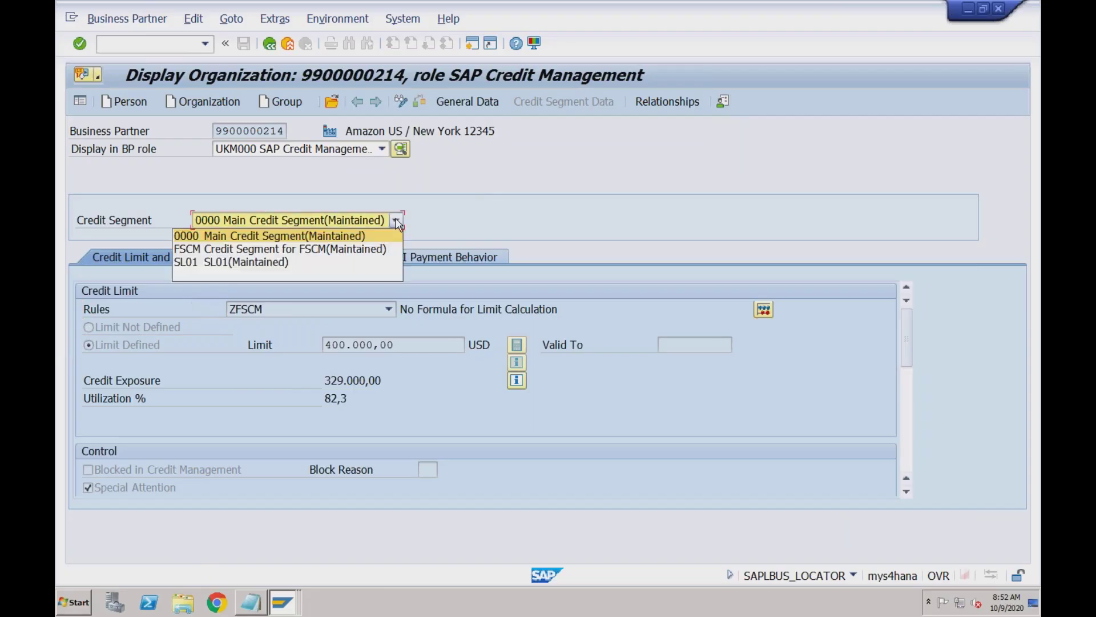
pyautogui.click(335, 251)
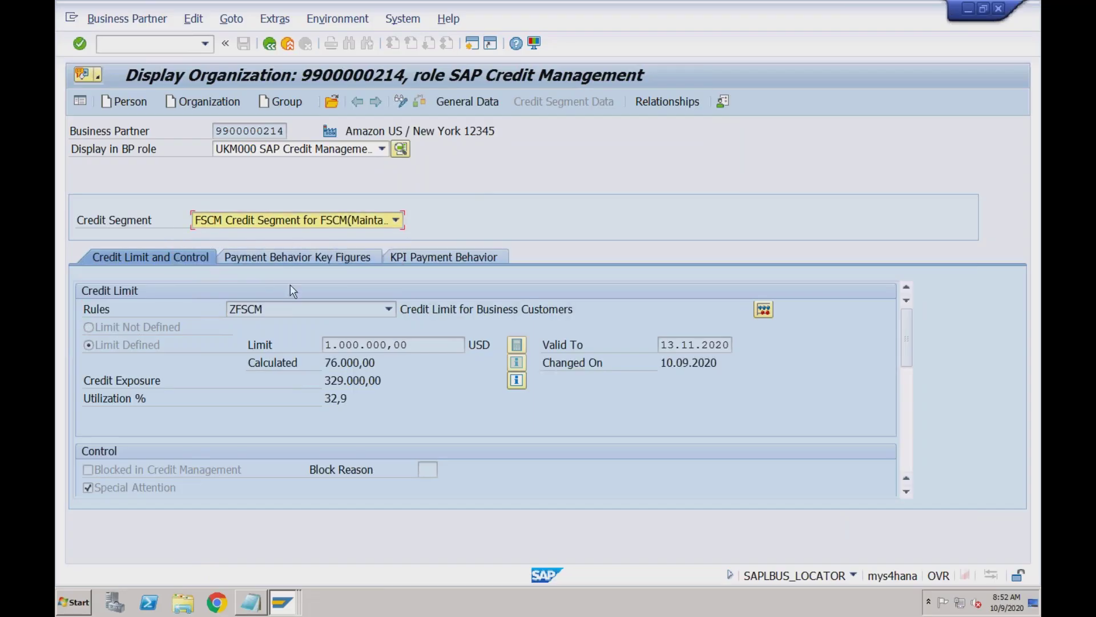
pyautogui.moveTo(412, 344); pyautogui.dragTo(324, 344)
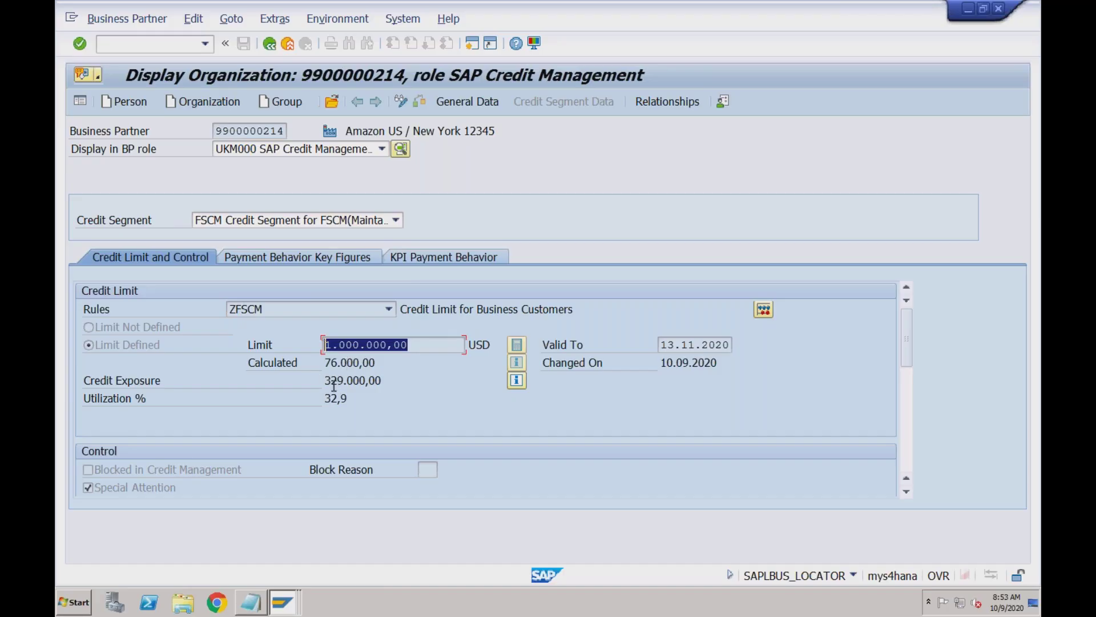
pyautogui.click(255, 131)
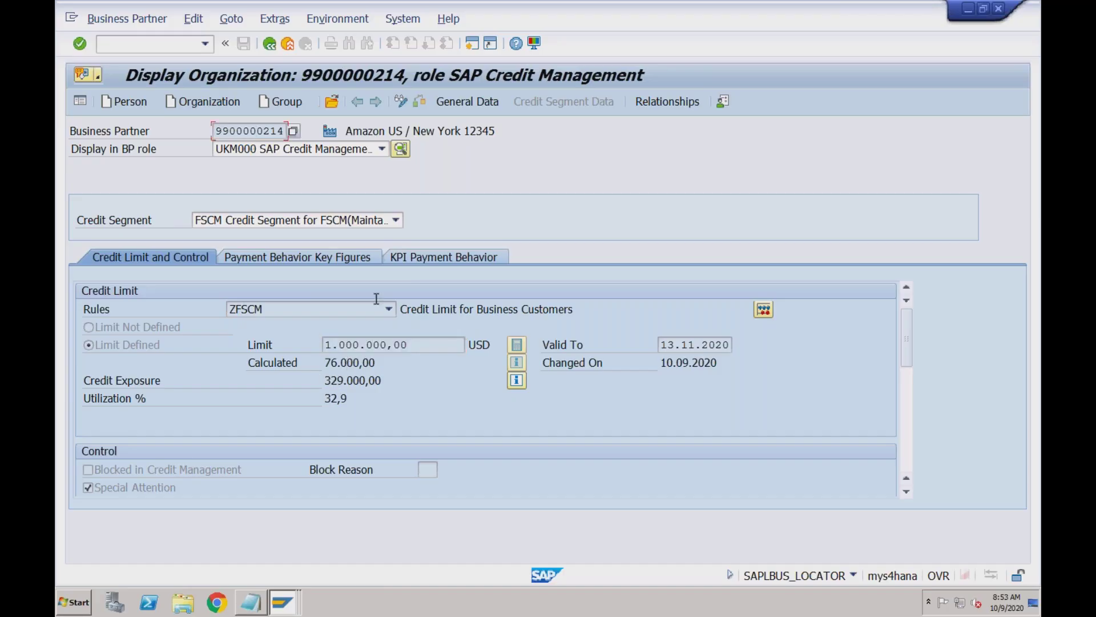
pyautogui.click(407, 347)
pyautogui.click(373, 346)
pyautogui.moveTo(408, 344); pyautogui.dragTo(321, 343)
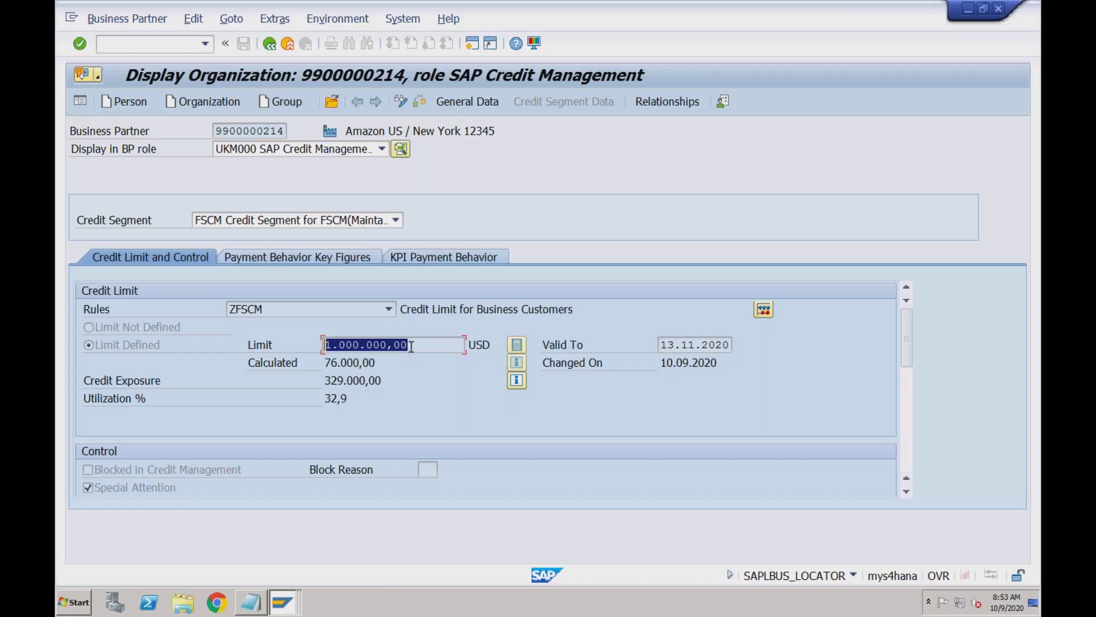
pyautogui.click(388, 345)
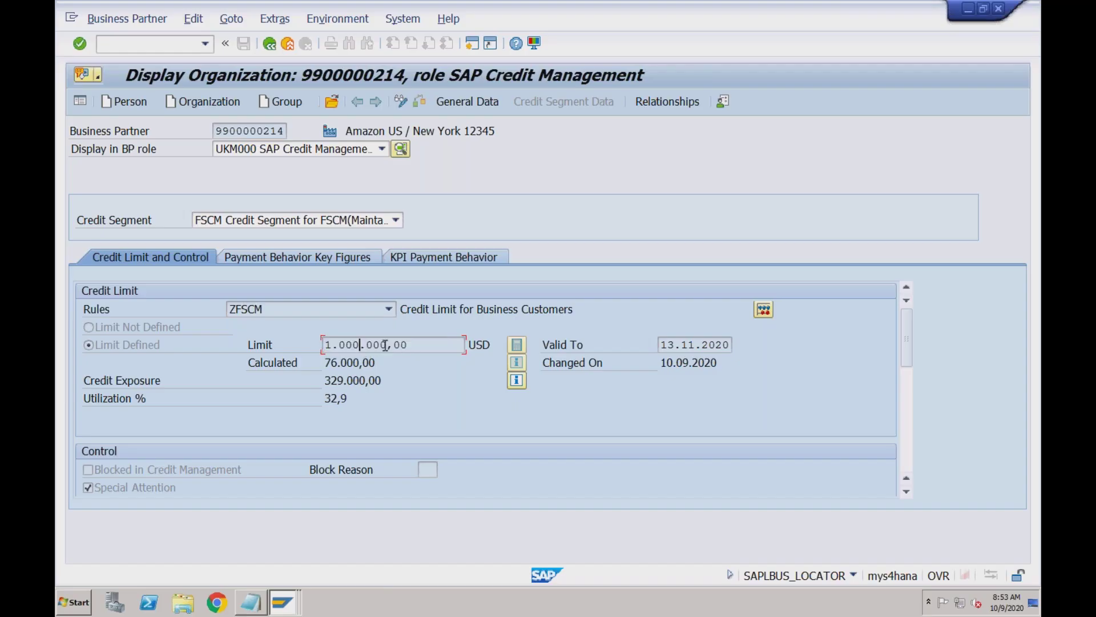
pyautogui.click(471, 344)
pyautogui.click(346, 345)
# Check the USD currency, 329.000,00 exposure and 32,9% utilization, then start a new session
pyautogui.moveTo(494, 345); pyautogui.dragTo(472, 345)
pyautogui.click(483, 345)
pyautogui.moveTo(490, 345); pyautogui.dragTo(470, 345)
pyautogui.click(409, 345)
pyautogui.moveTo(326, 380); pyautogui.dragTo(387, 379)
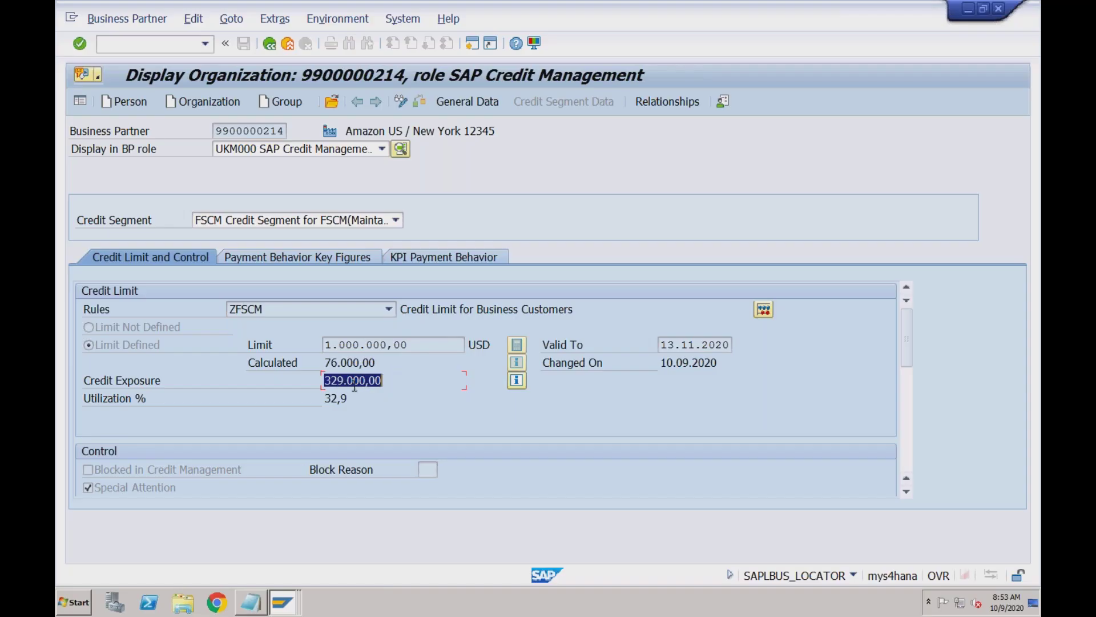
pyautogui.moveTo(349, 398); pyautogui.dragTo(324, 398)
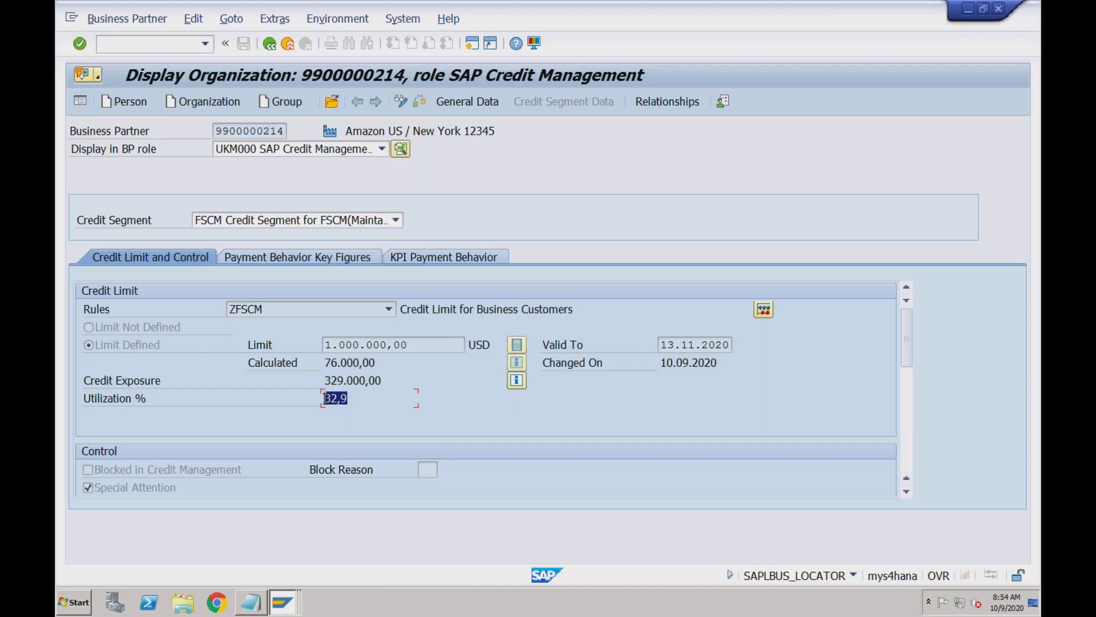
pyautogui.click(370, 347)
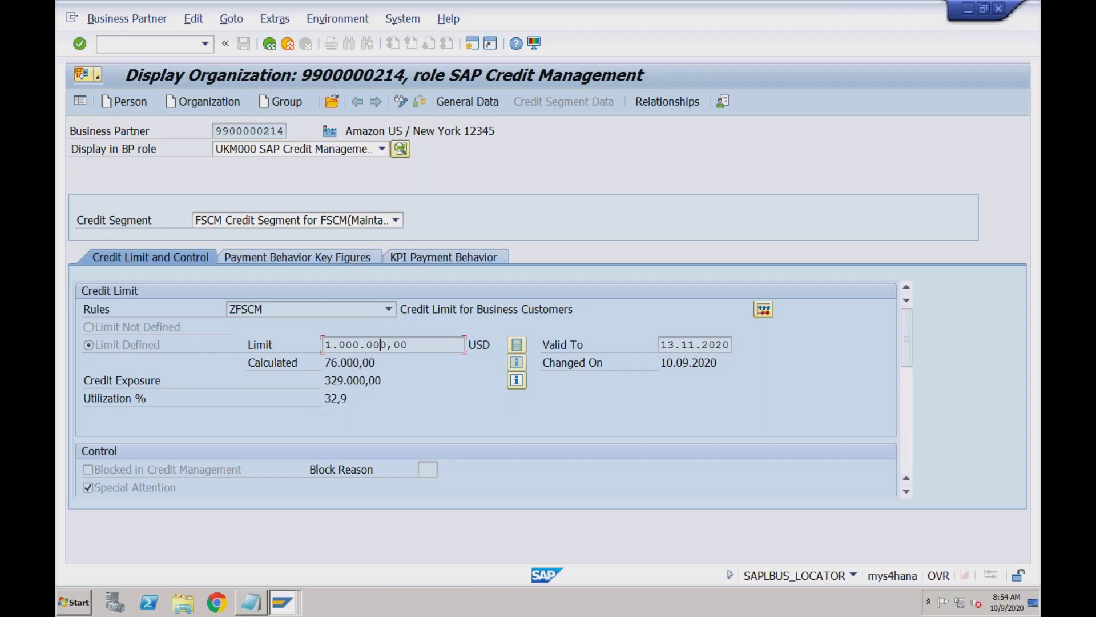
pyautogui.click(409, 344)
pyautogui.moveTo(330, 380); pyautogui.dragTo(345, 380)
pyautogui.click(345, 380)
pyautogui.moveTo(325, 382); pyautogui.dragTo(377, 382)
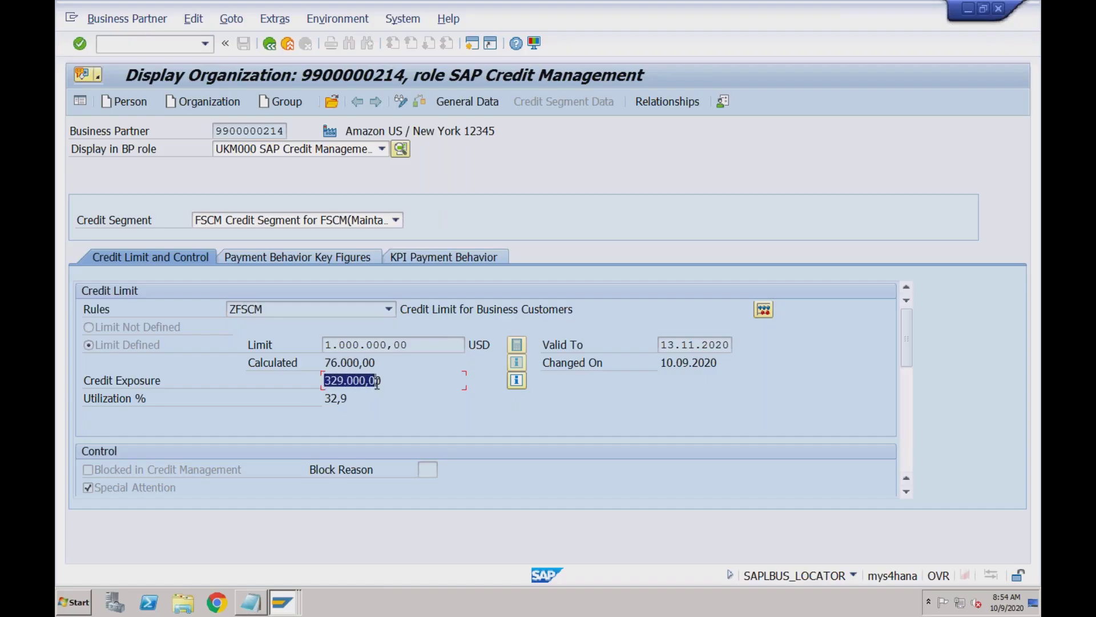
pyautogui.click(366, 345)
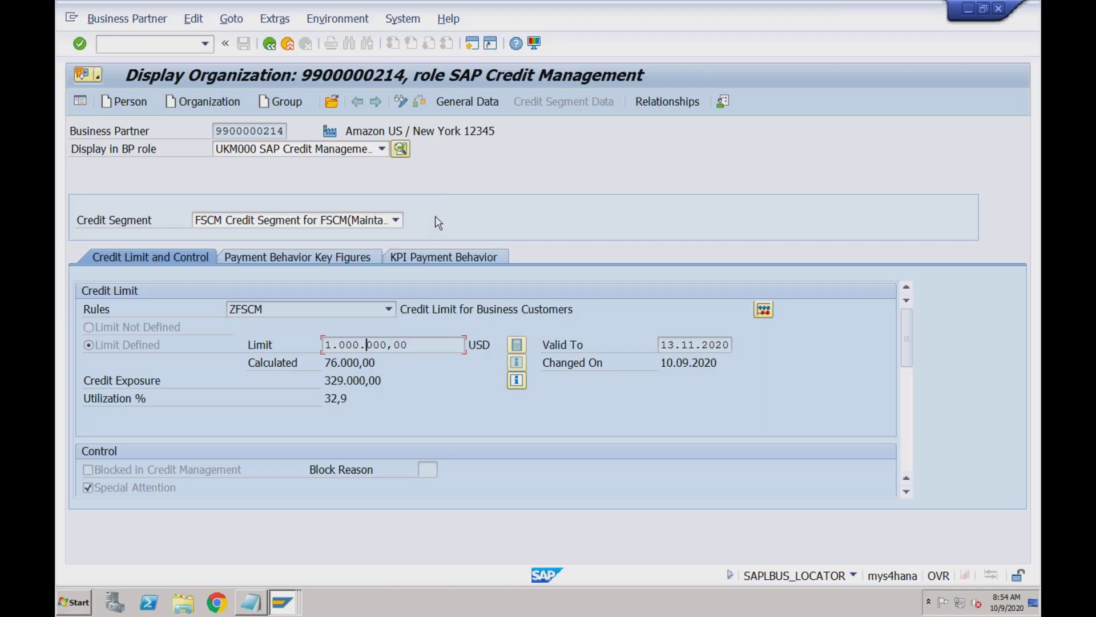
pyautogui.click(471, 45)
# Run VA01 with order type OR and choose Create with Reference
pyautogui.write('v')
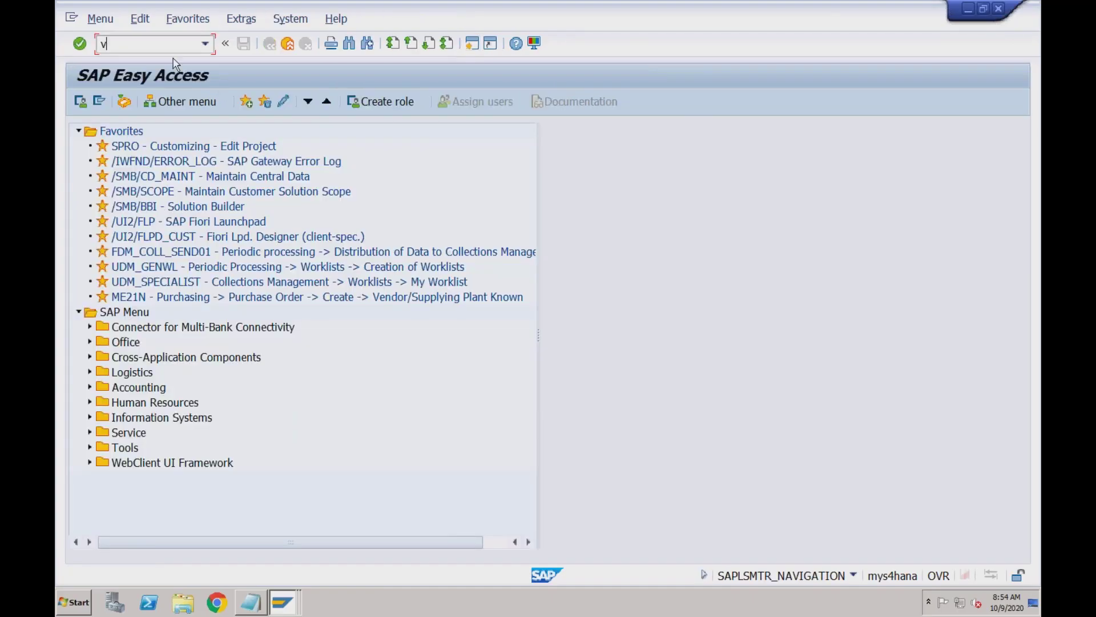
pyautogui.write('a01')
pyautogui.press('Return')
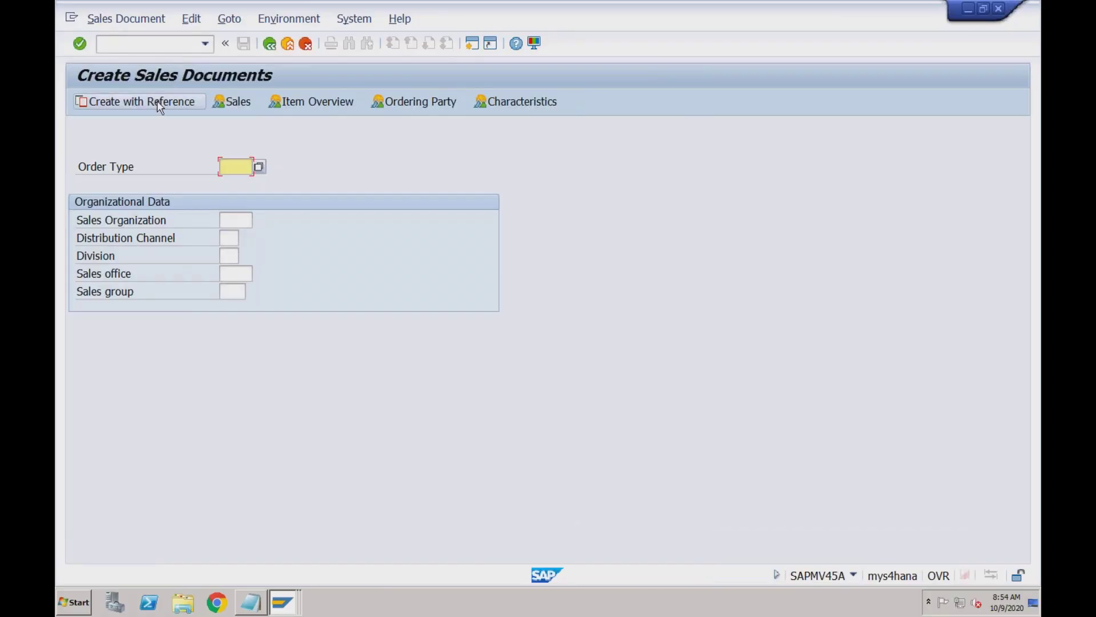
pyautogui.click(157, 102)
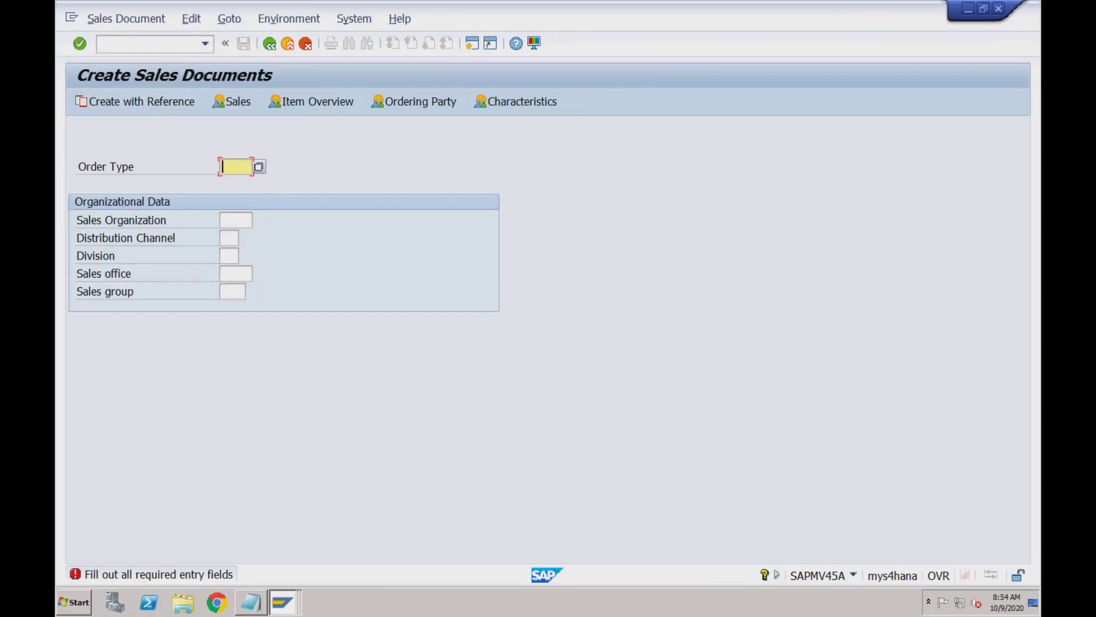
pyautogui.write('or')
pyautogui.click(171, 103)
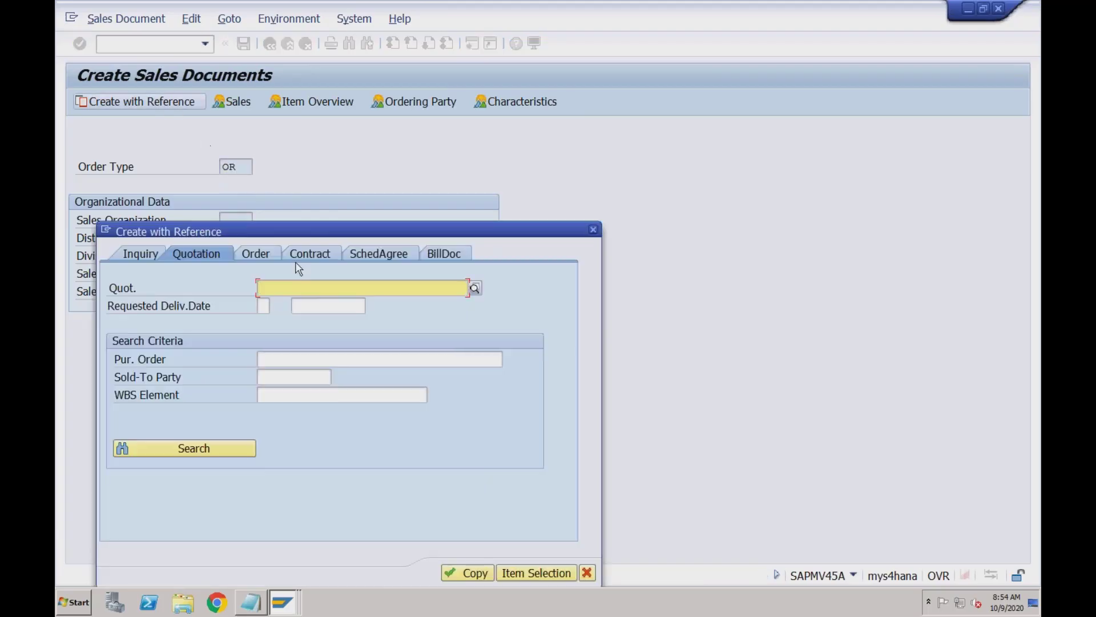
pyautogui.click(260, 254)
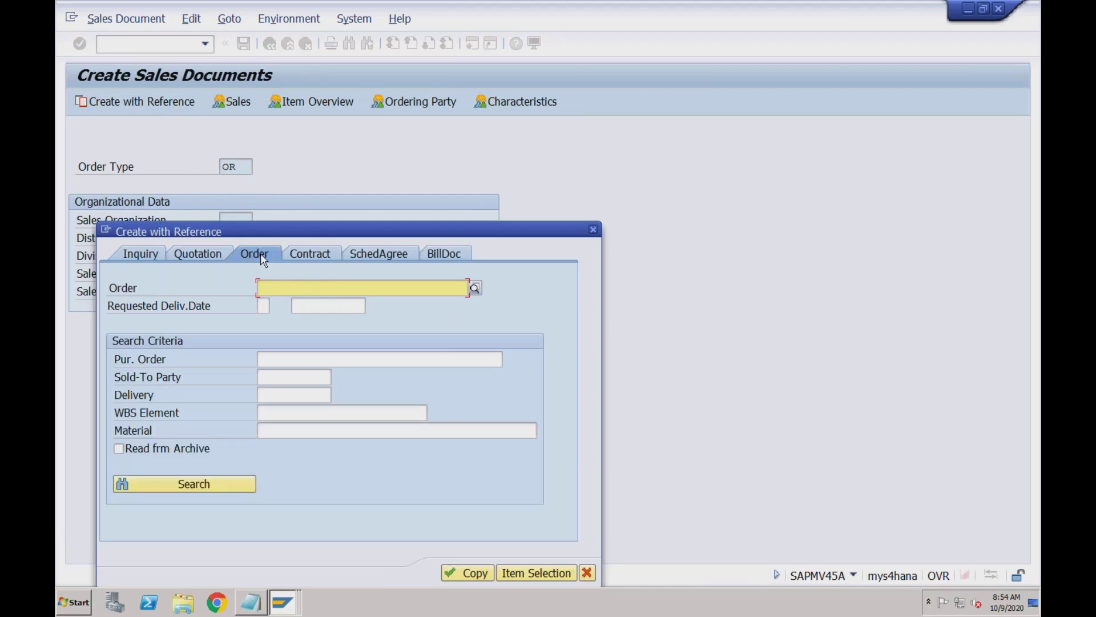
pyautogui.click(475, 287)
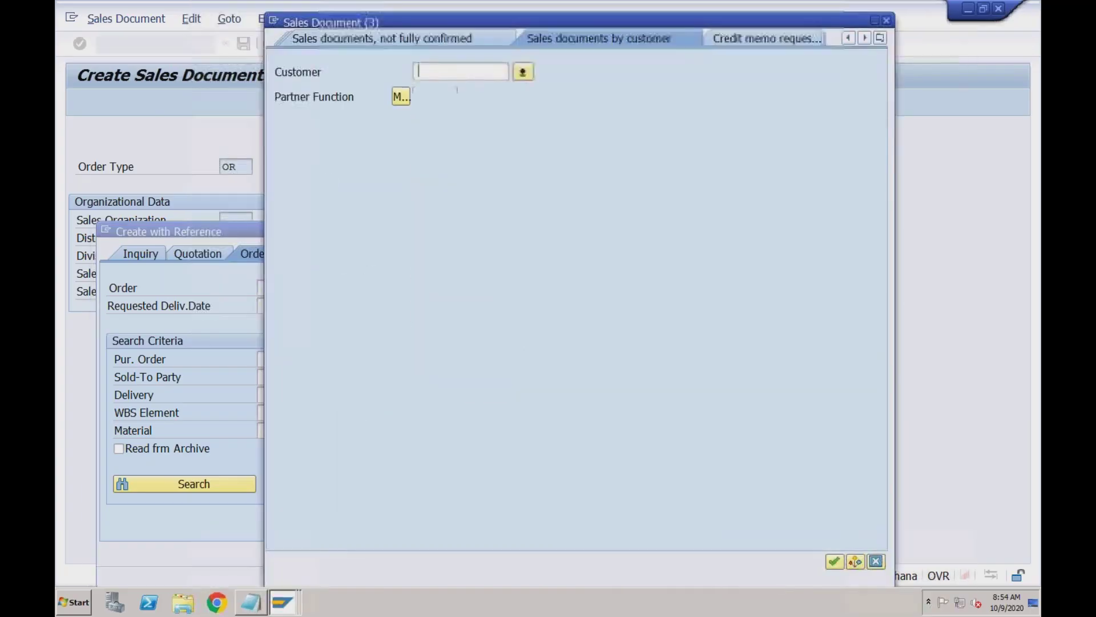
pyautogui.click(422, 125)
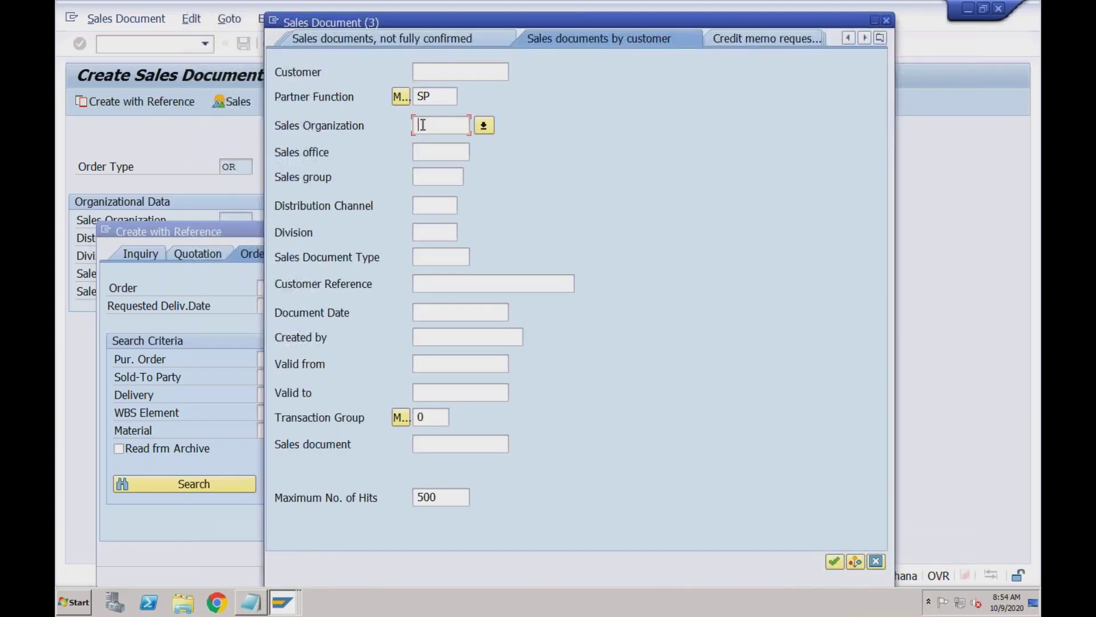
pyautogui.write('fscm')
pyautogui.press('Return')
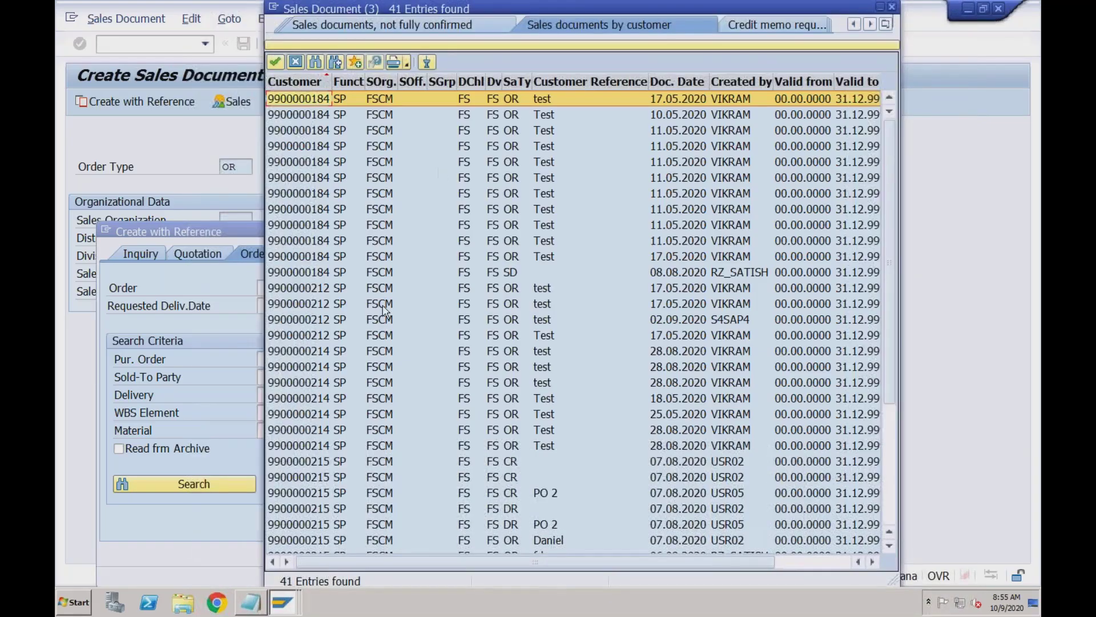
pyautogui.click(318, 352)
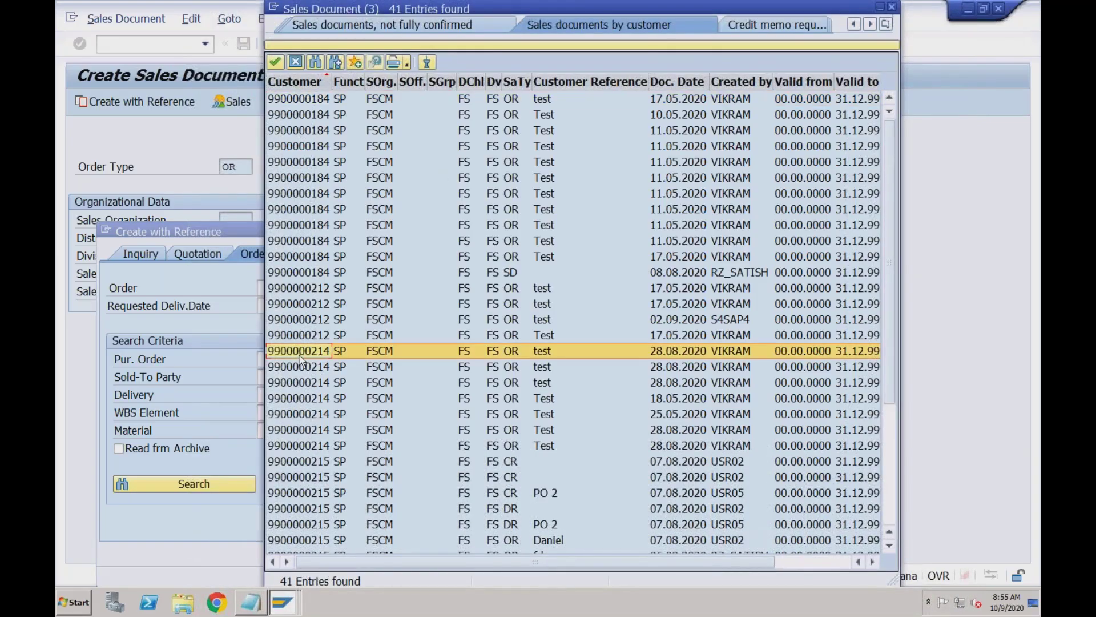
pyautogui.click(282, 603)
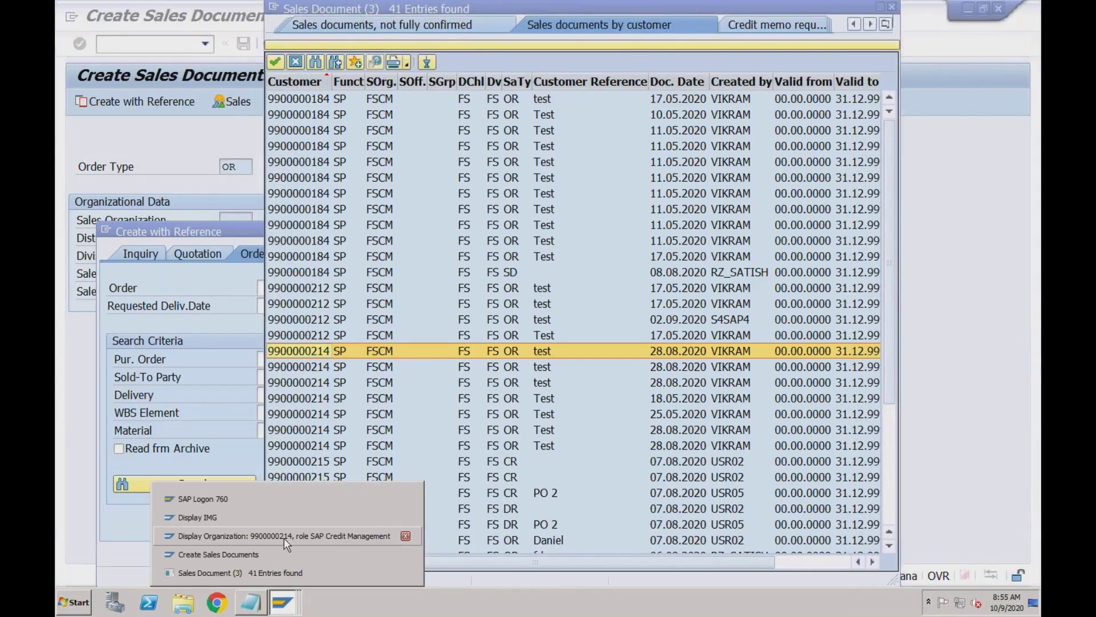
pyautogui.doubleClick(321, 350)
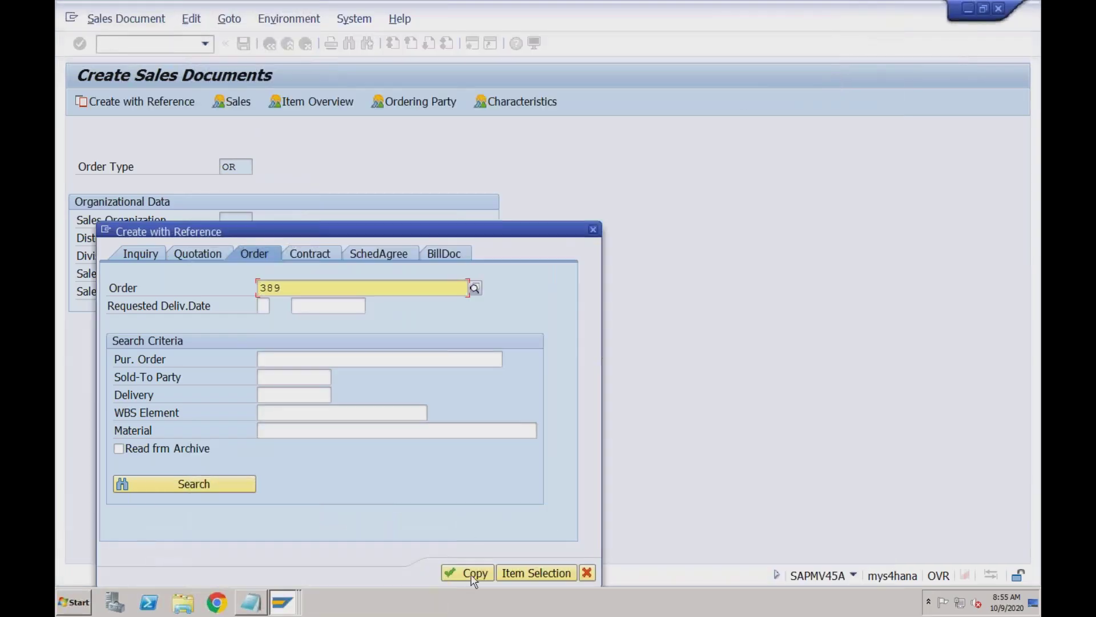
# Copy the reference order and accept the proposed delivery date for item 10
pyautogui.click(470, 570)
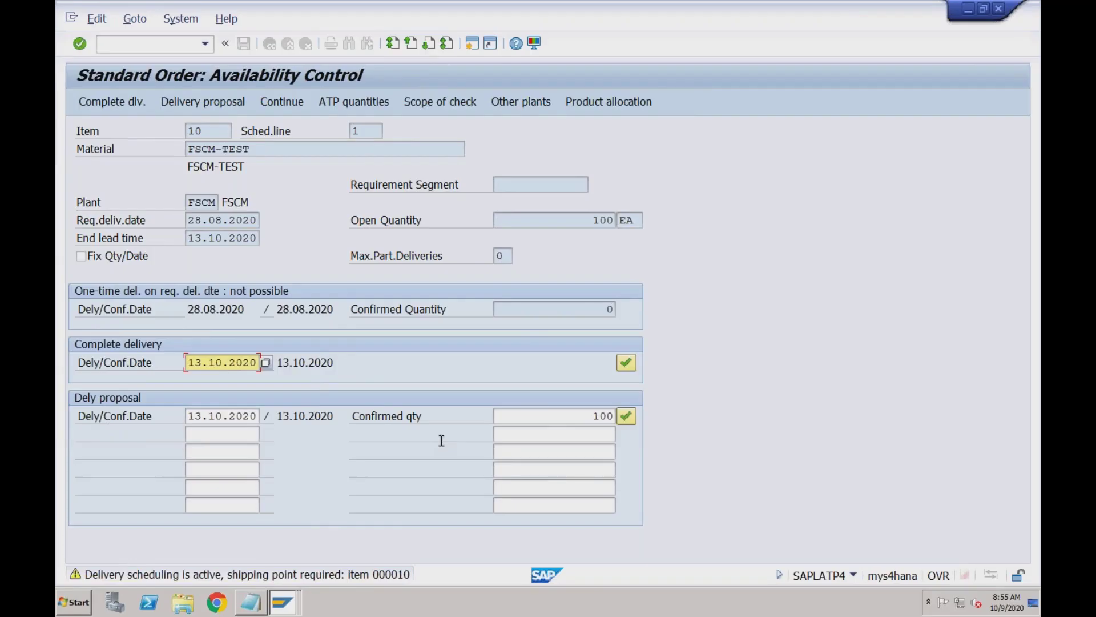
pyautogui.click(626, 416)
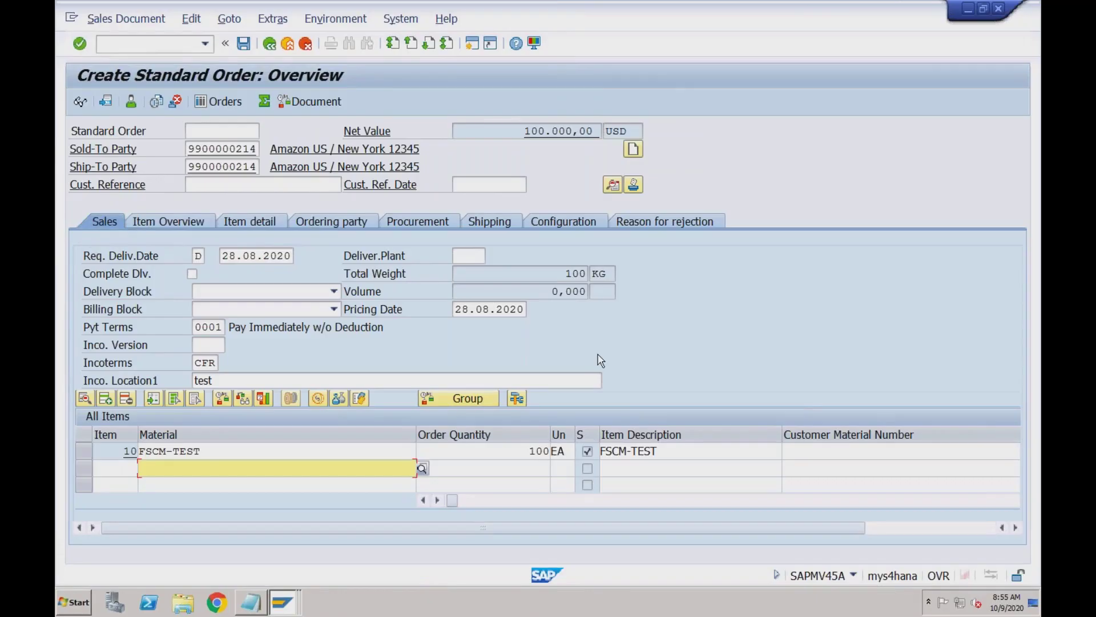
pyautogui.click(527, 450)
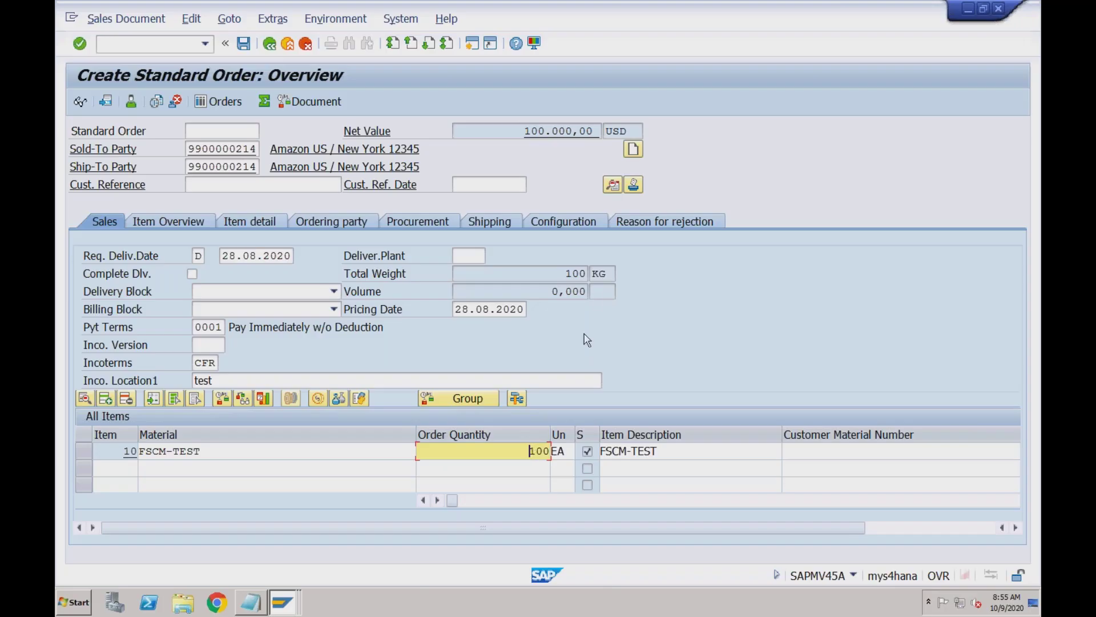
pyautogui.click(605, 274)
pyautogui.click(564, 277)
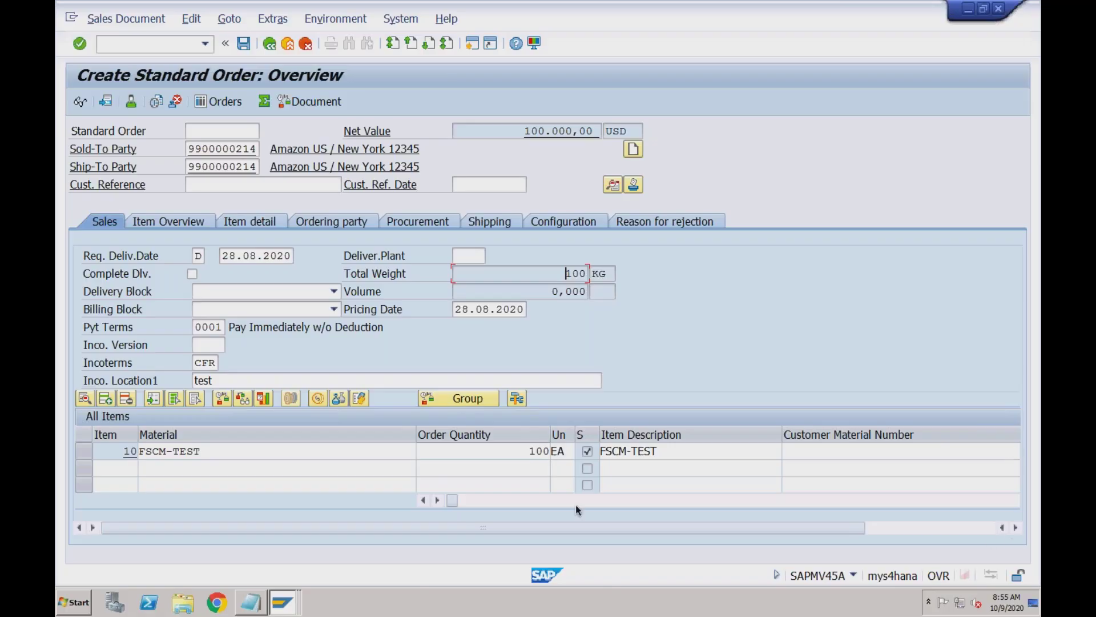
pyautogui.click(502, 451)
pyautogui.press('Return')
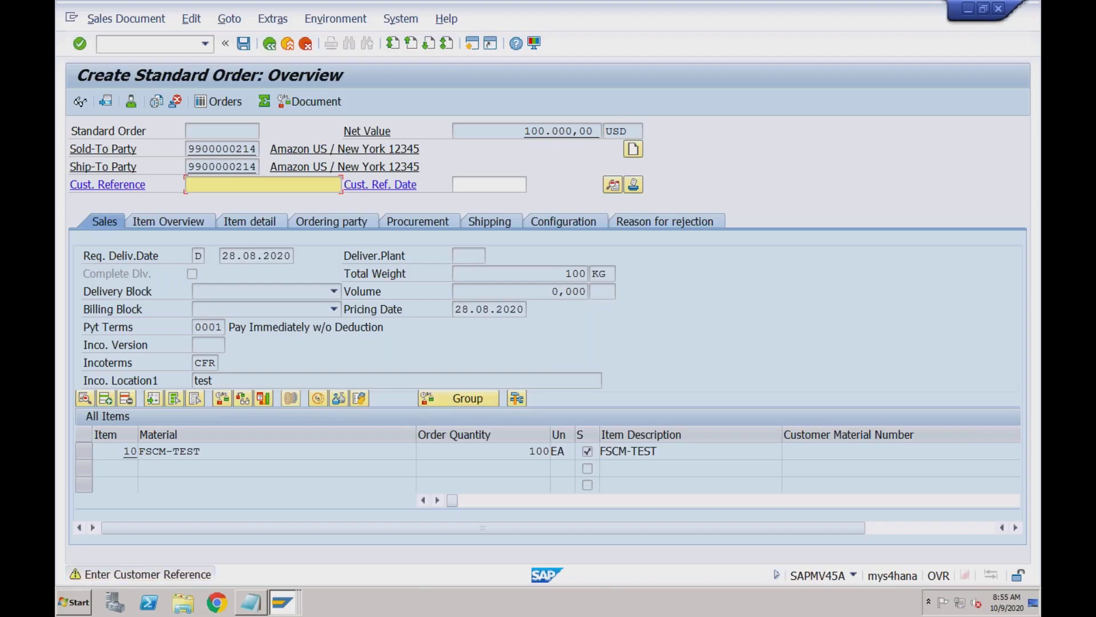
# Enter customer reference 'test' and check the PR00 price on the Conditions tab
pyautogui.write('test')
pyautogui.press('Return')
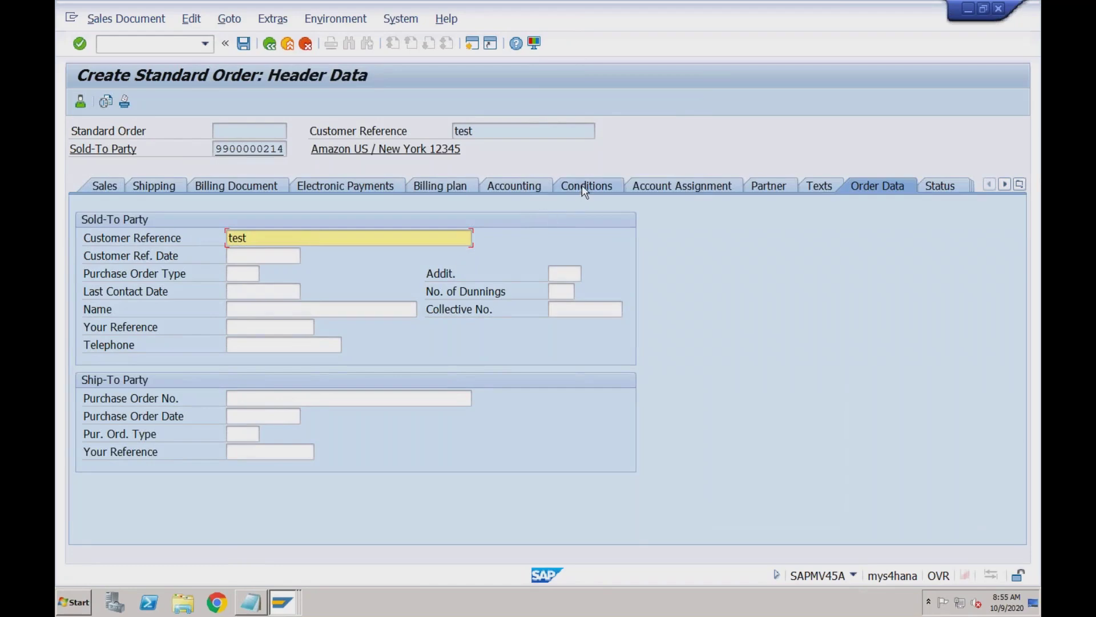
pyautogui.click(581, 185)
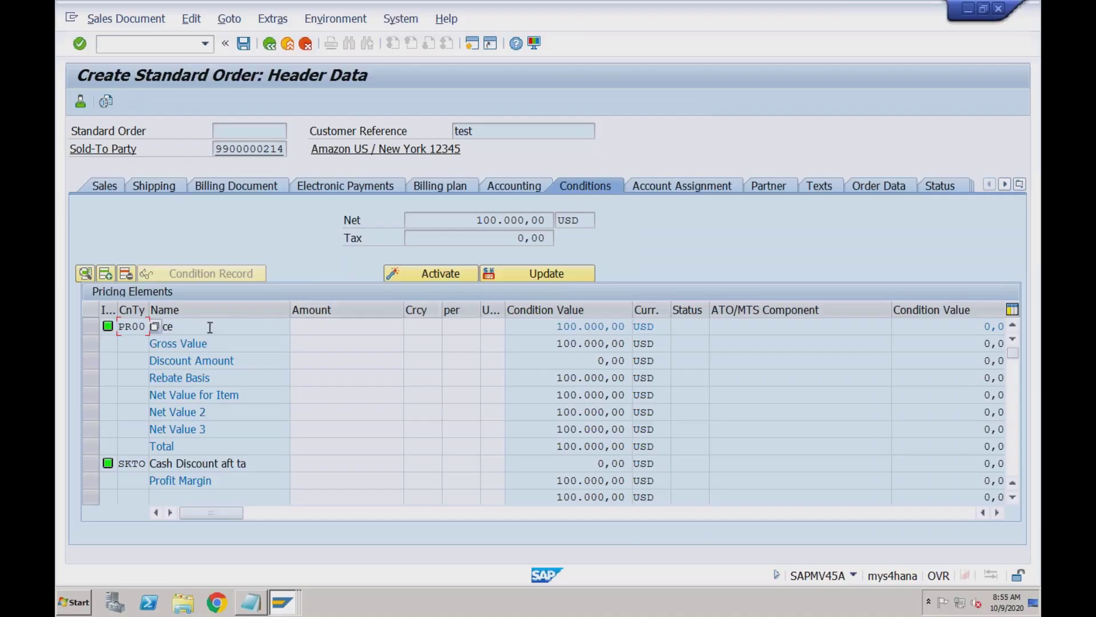
pyautogui.click(566, 326)
pyautogui.moveTo(576, 324); pyautogui.dragTo(579, 326)
pyautogui.click(269, 45)
pyautogui.click(534, 451)
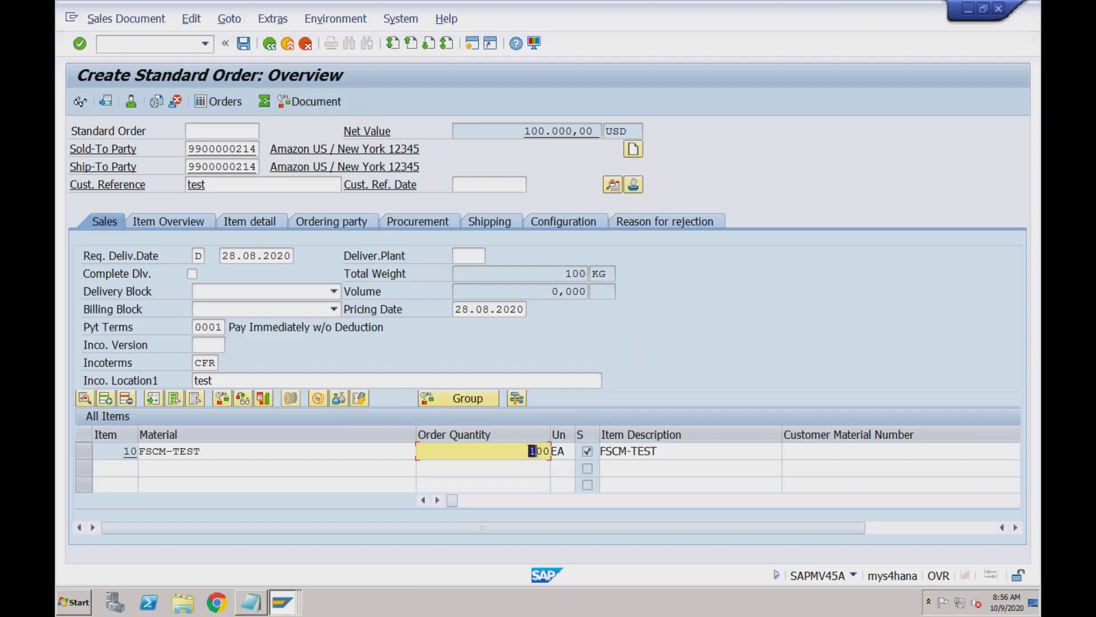
# Change item 10's quantity to 700 EA and accept the 13.10.2020 delivery proposal
pyautogui.write('7')
pyautogui.press('Return')
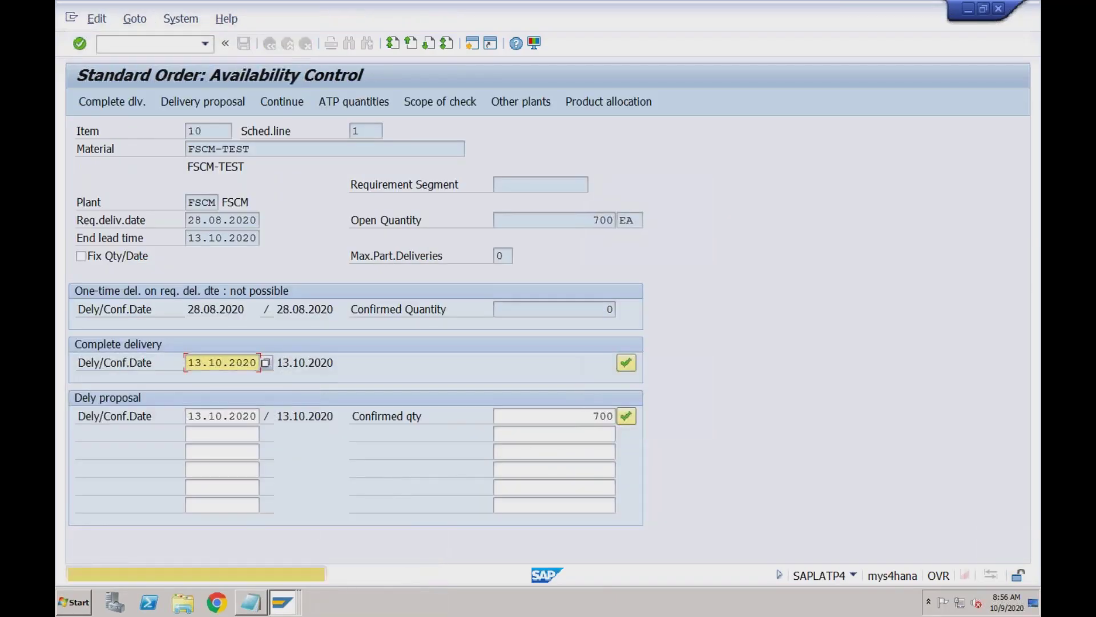
pyautogui.click(626, 415)
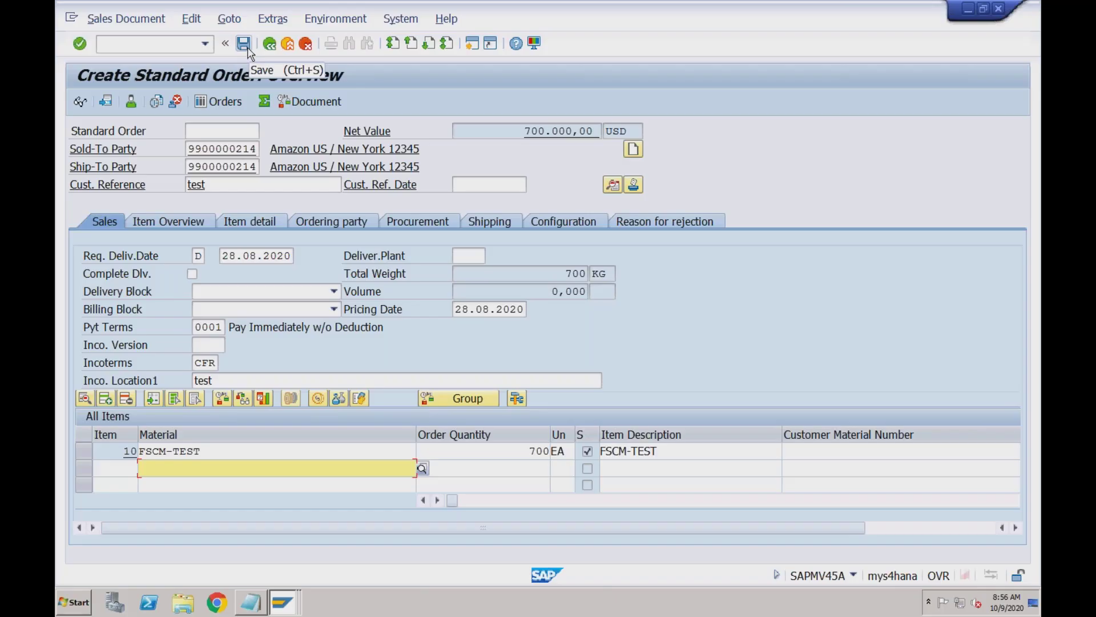
pyautogui.click(521, 130)
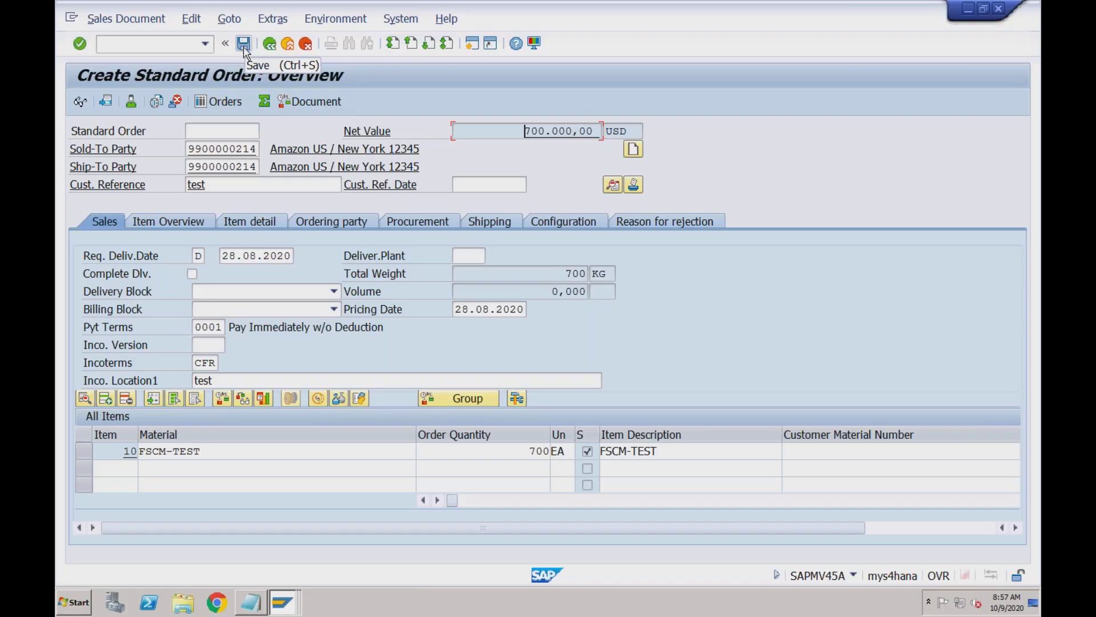
# Try saving the order, then jump from the incompletion log to item 10's missing shipping point
pyautogui.click(246, 46)
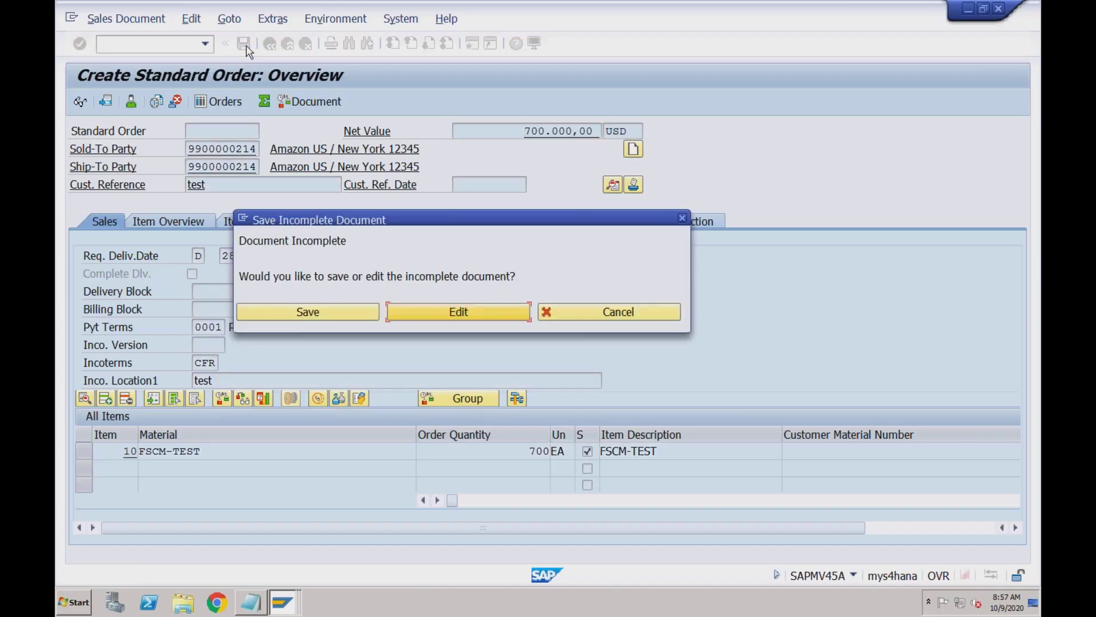
pyautogui.click(427, 313)
pyautogui.doubleClick(302, 251)
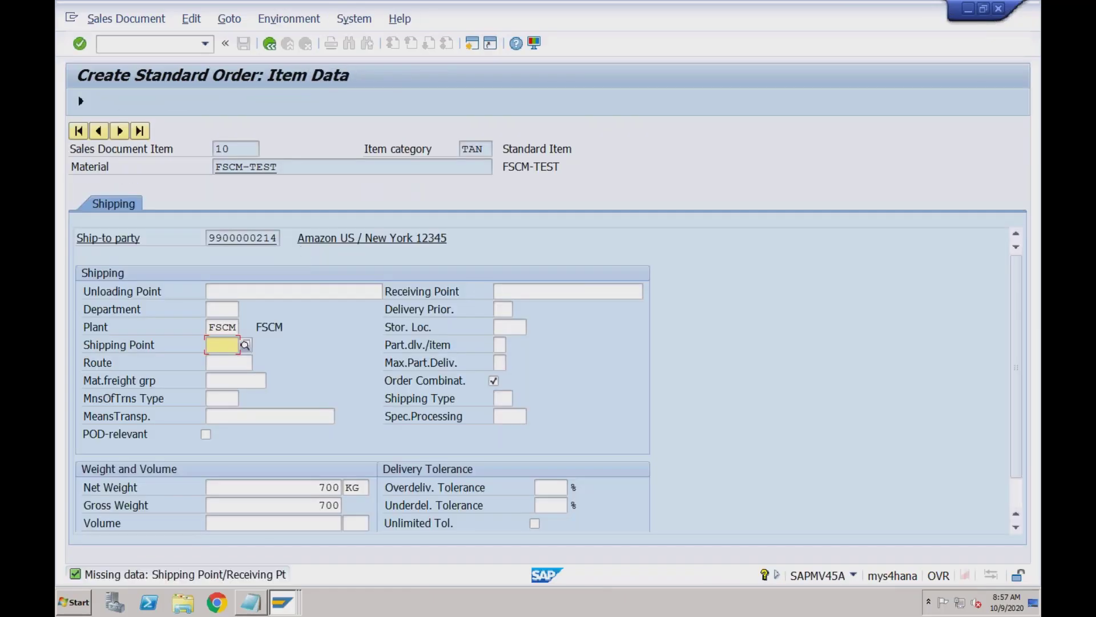
# Enter shipping point FSCM for item 10
pyautogui.write('fscm')
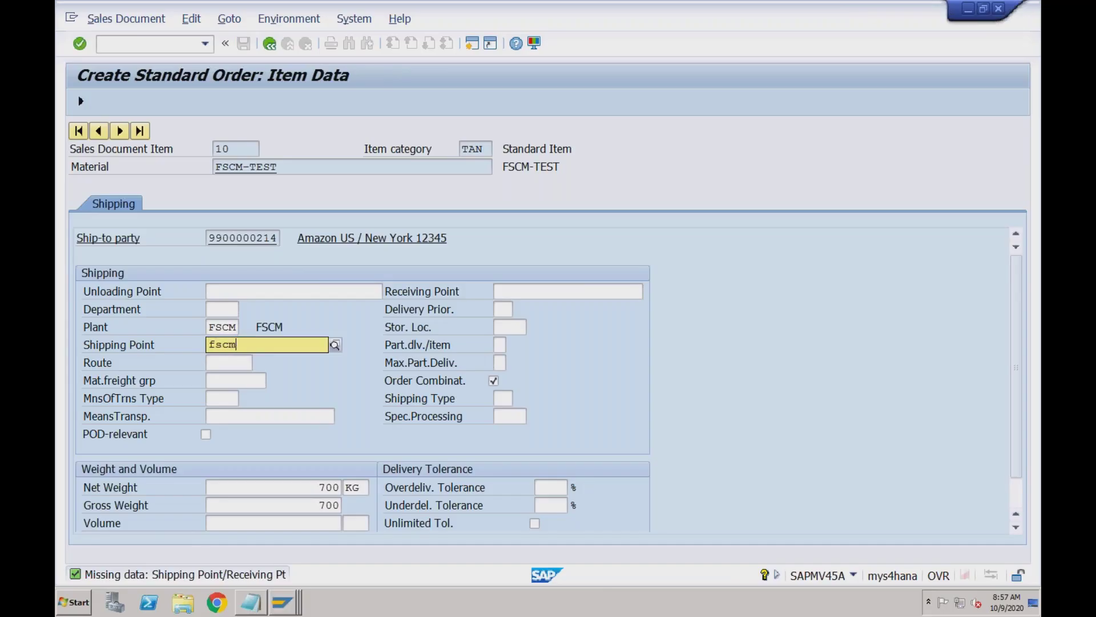
pyautogui.press('Return')
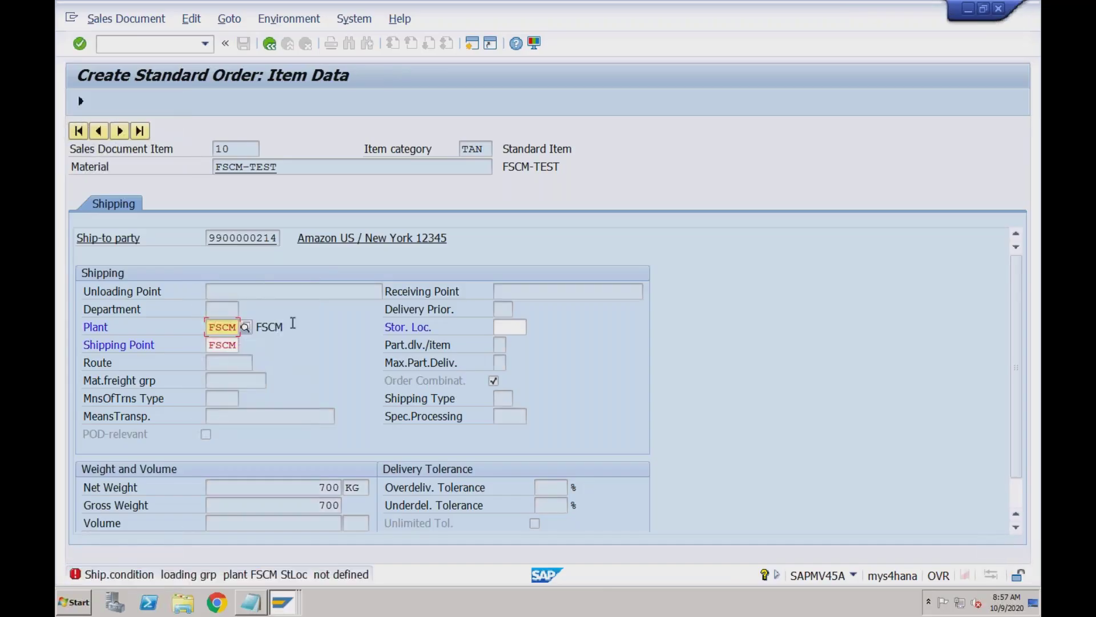
pyautogui.click(234, 345)
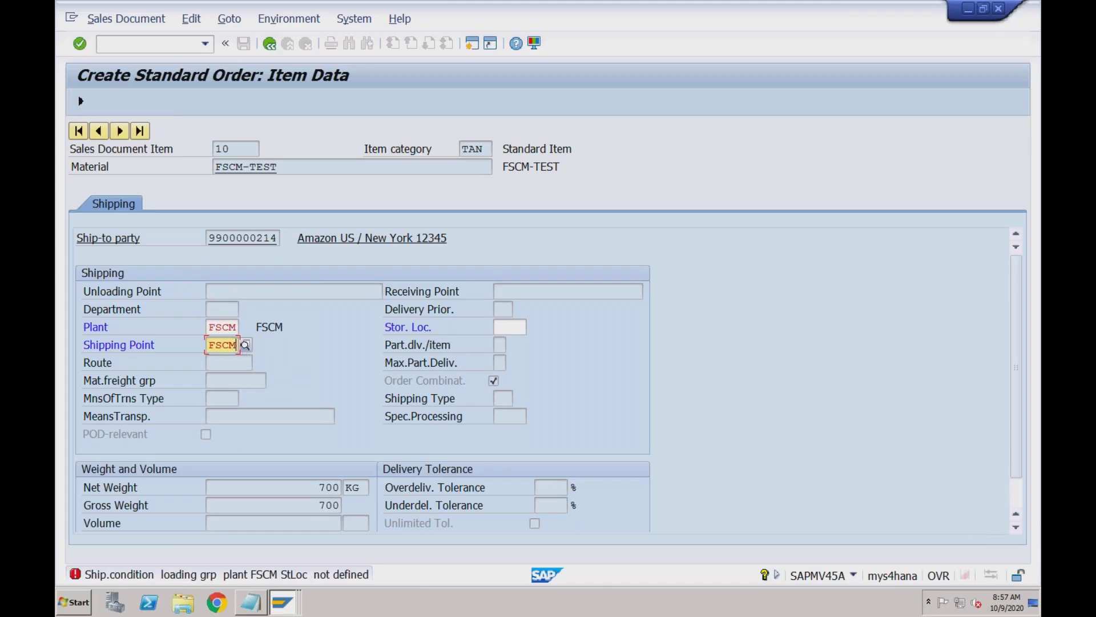
# Review the shipping-point error explanation and its determination settings, then return to the order
pyautogui.doubleClick(228, 573)
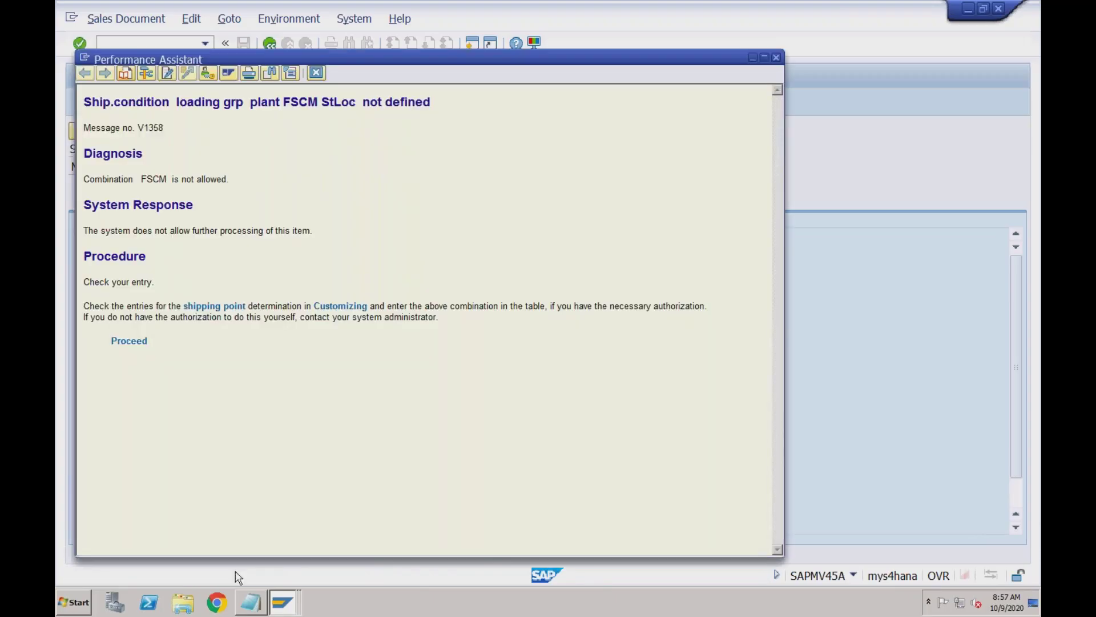
pyautogui.click(140, 338)
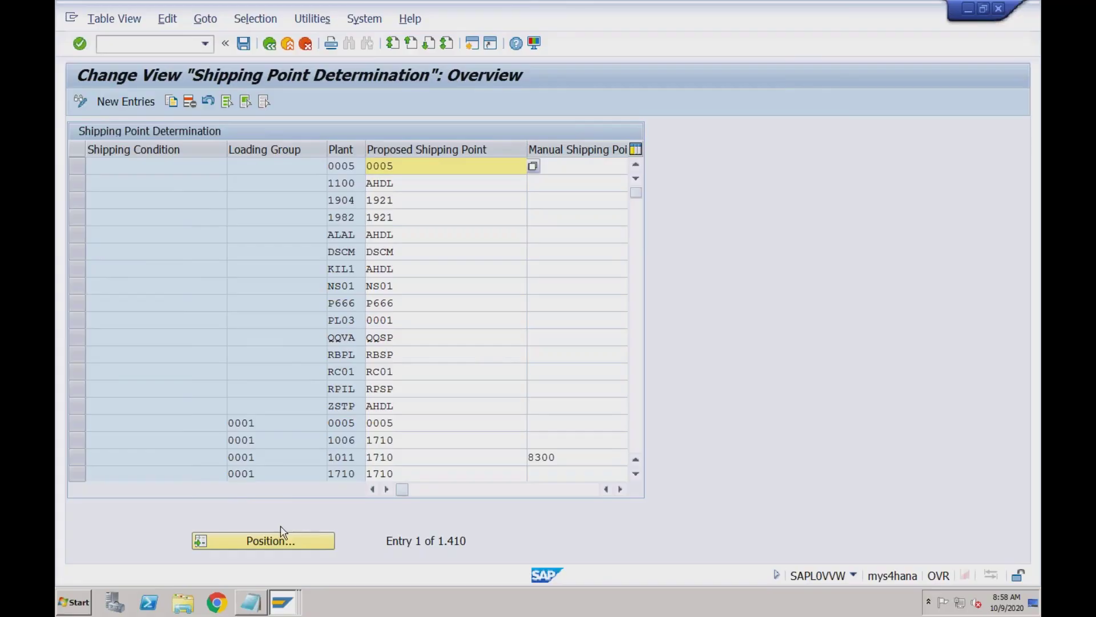
pyautogui.click(282, 603)
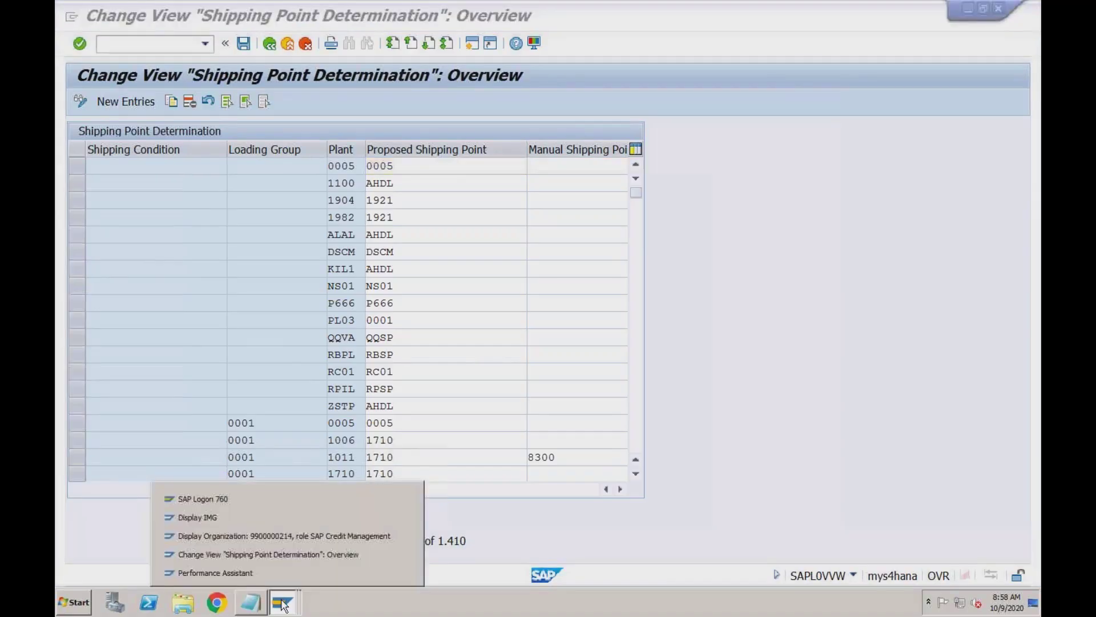
pyautogui.click(273, 572)
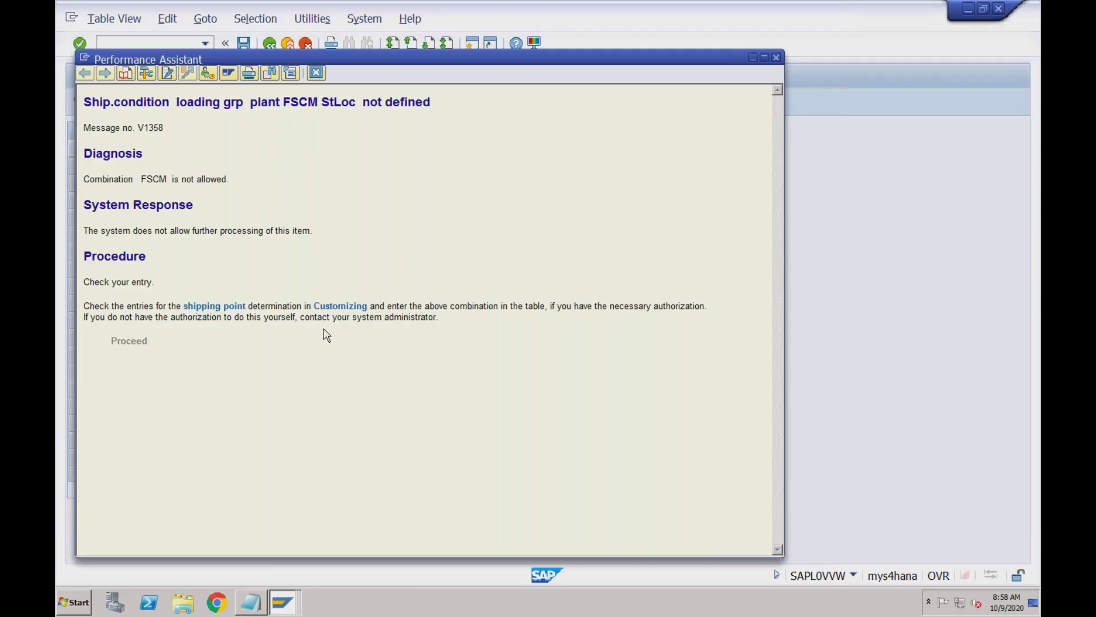
pyautogui.click(777, 58)
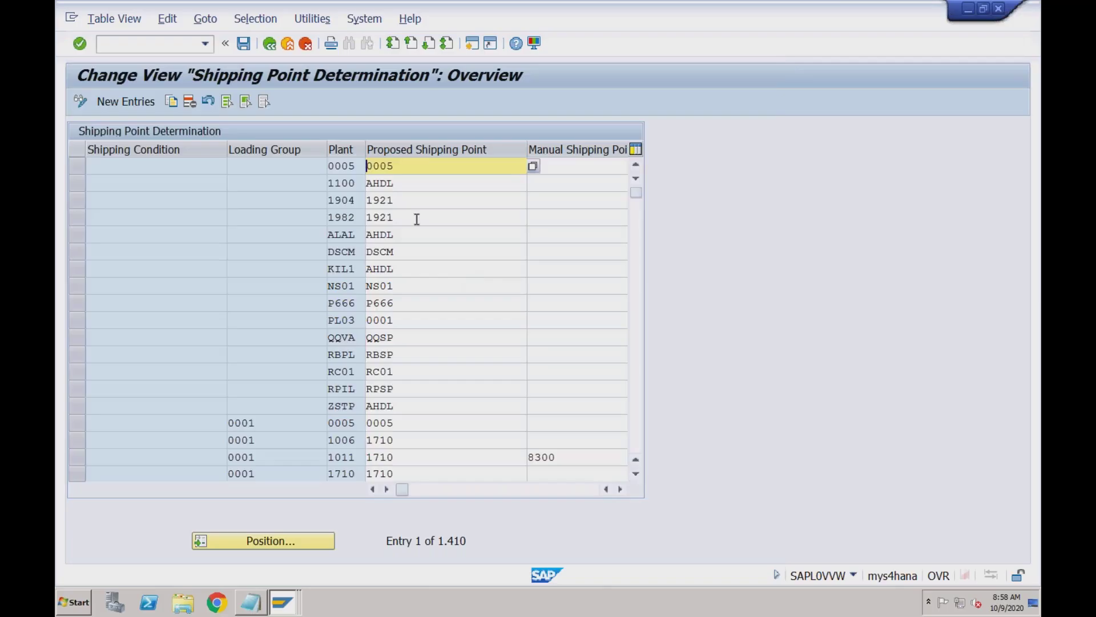
pyautogui.click(269, 44)
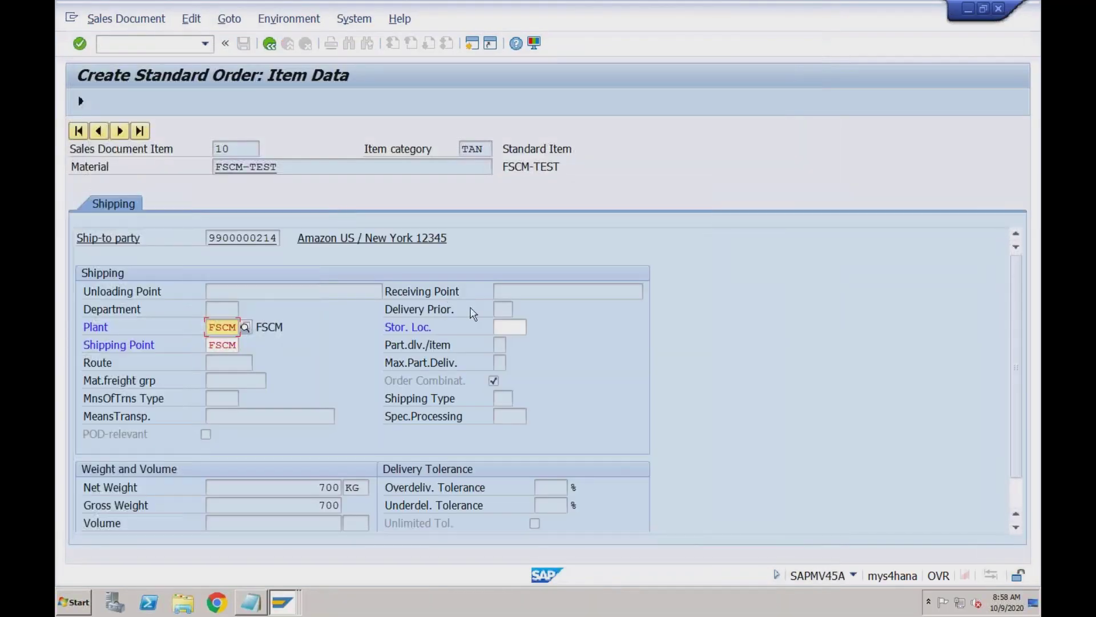
# Set storage location FSCM, then open Shipping Point Determination from the new error's explanation
pyautogui.click(509, 327)
pyautogui.write('FSCM')
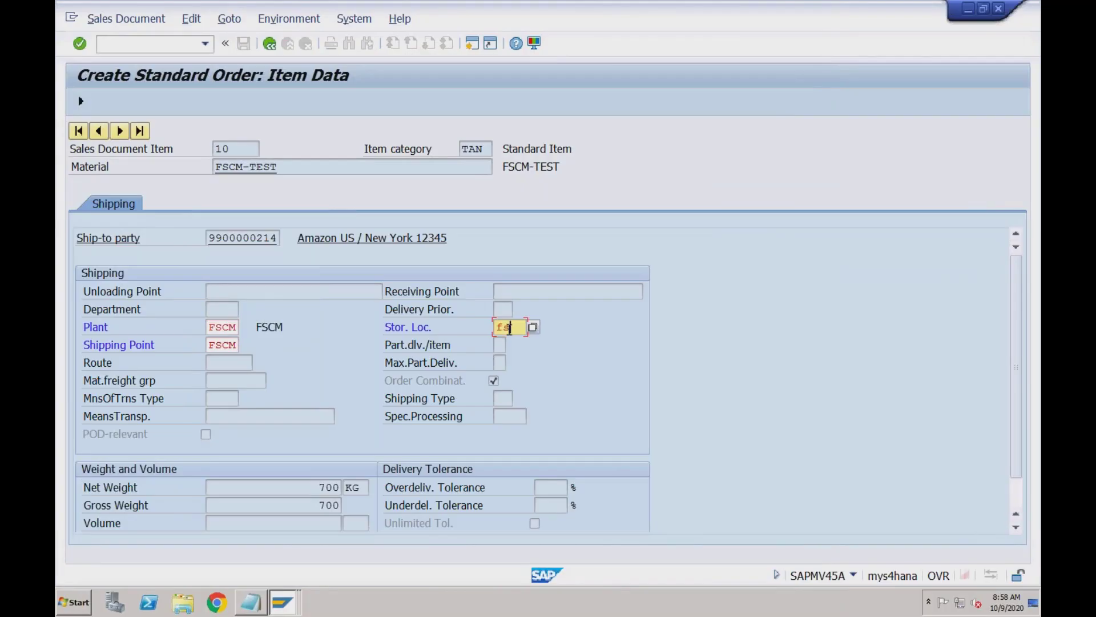
pyautogui.press('Return')
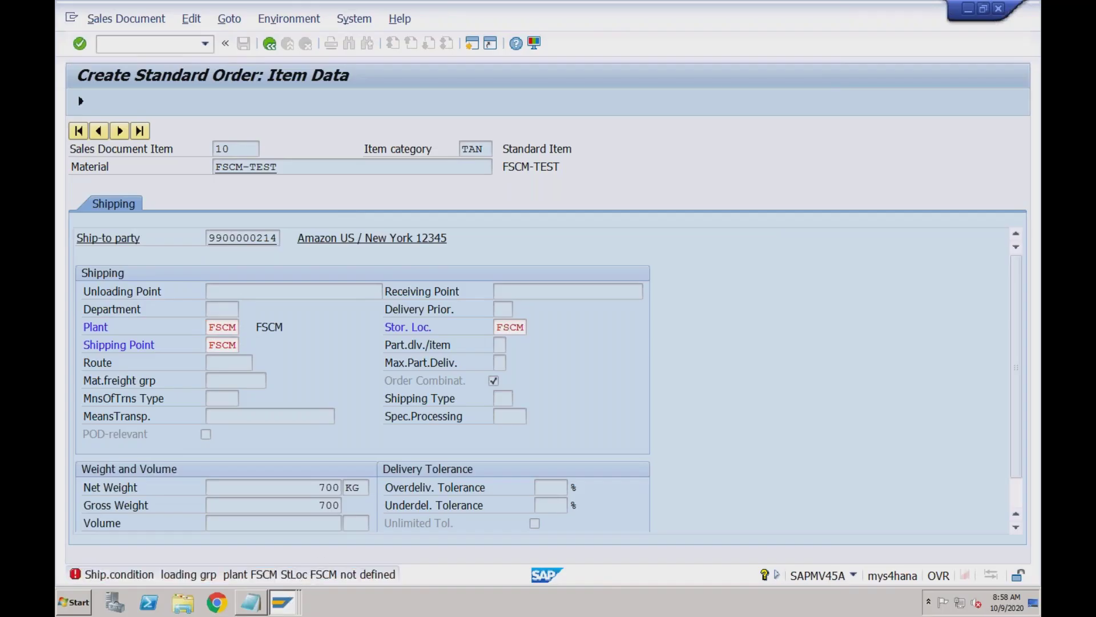
pyautogui.doubleClick(297, 577)
pyautogui.click(341, 306)
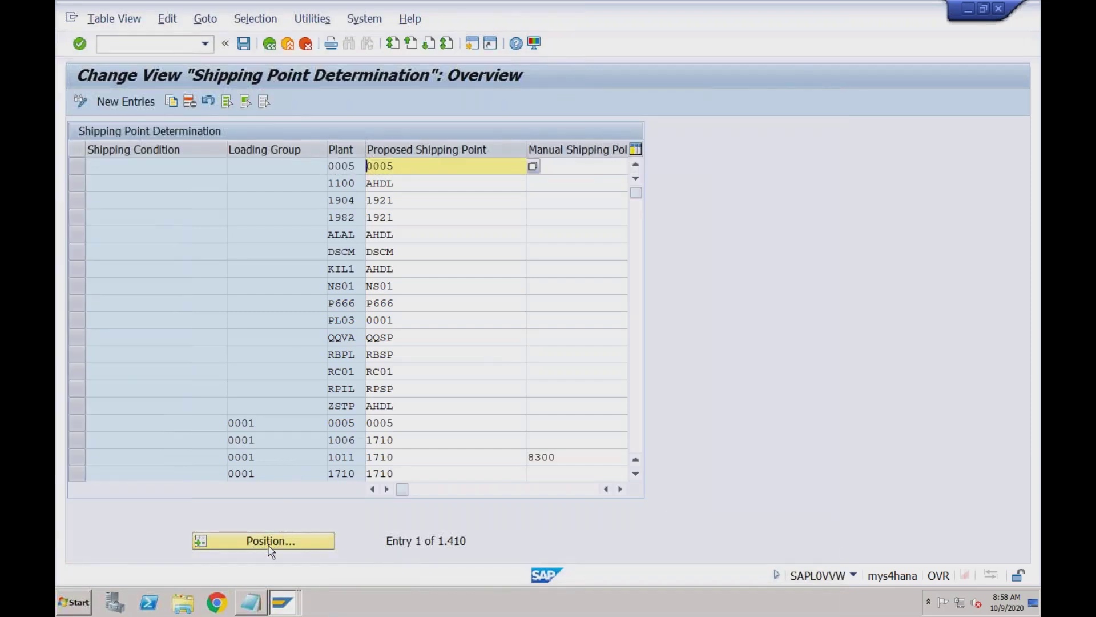
# Add a shipping point determination row with plant FSCM and proposed shipping point FSCM
pyautogui.click(141, 105)
pyautogui.click(266, 166)
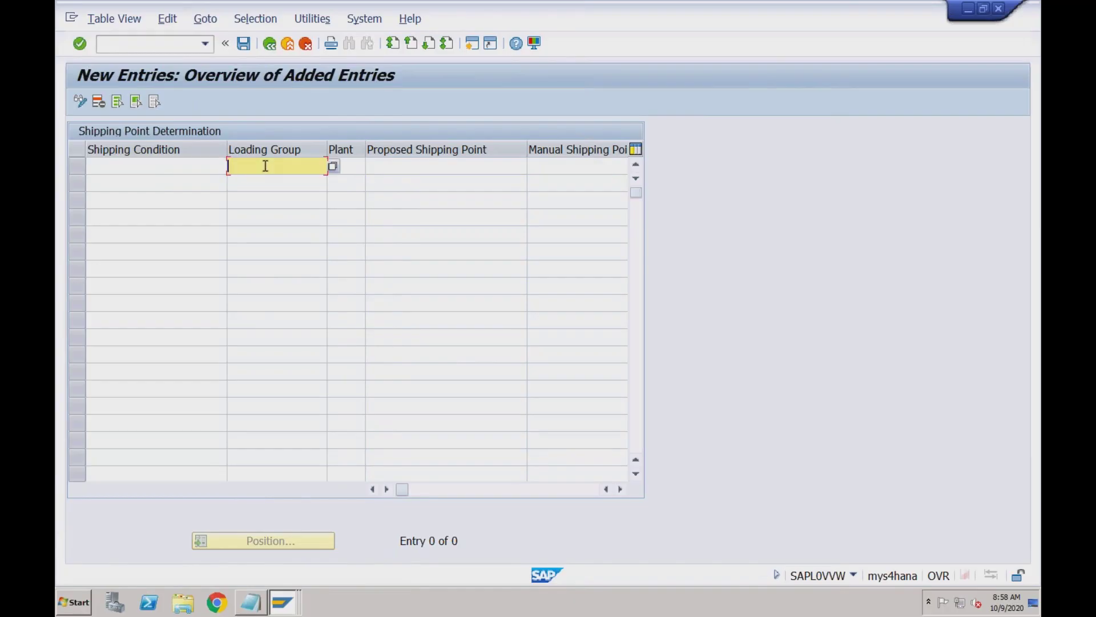
pyautogui.press('Tab')
pyautogui.write('FSCM')
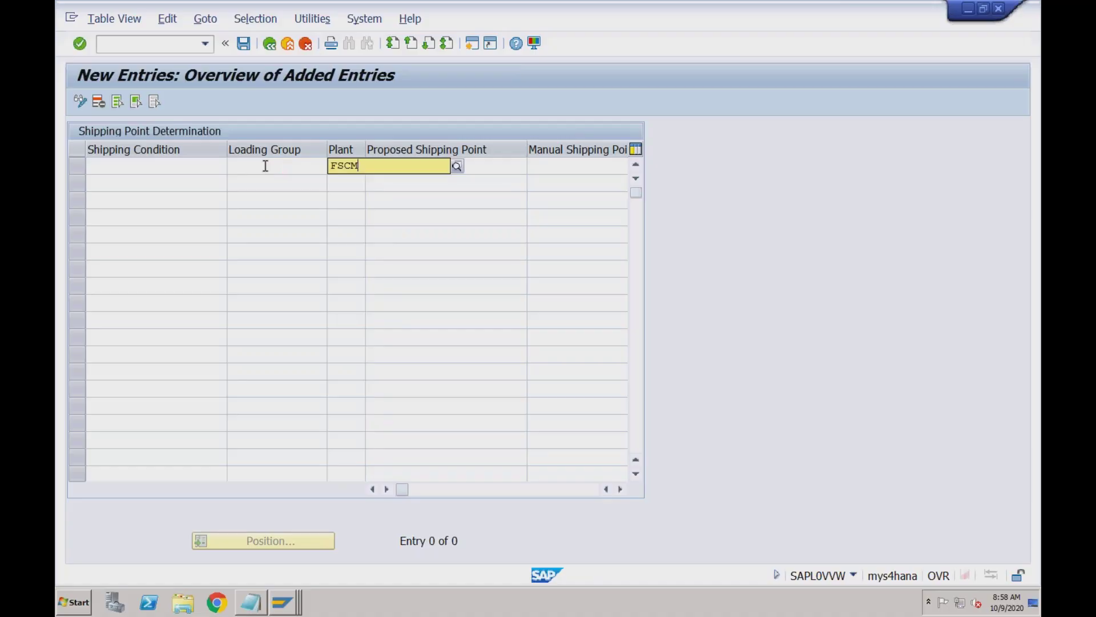
pyautogui.press('Tab')
pyautogui.write('FSCM')
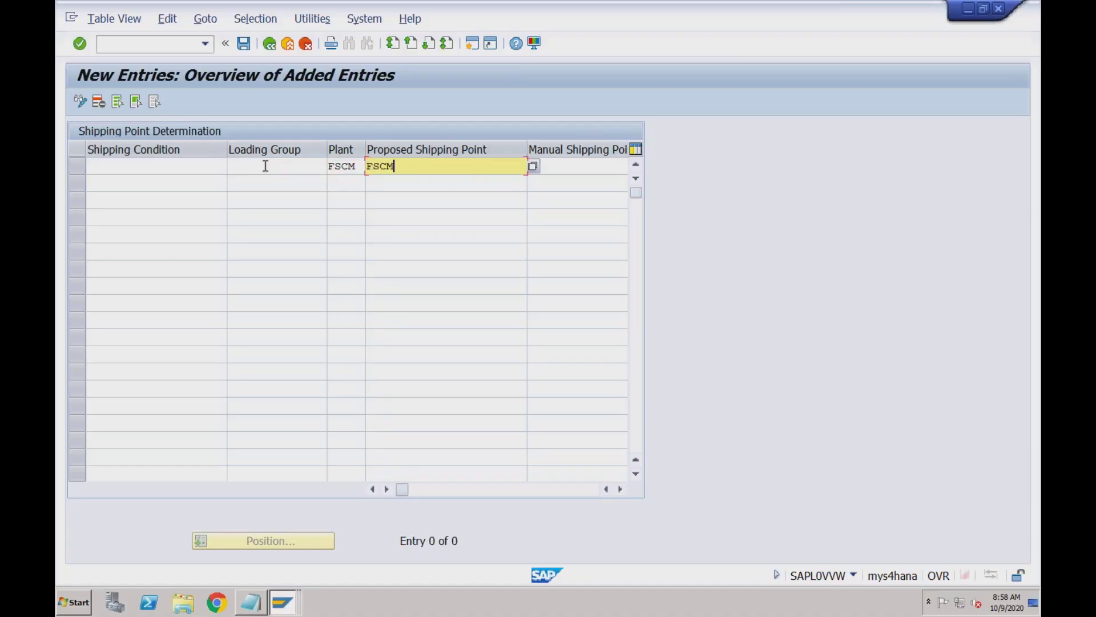
pyautogui.press('Return')
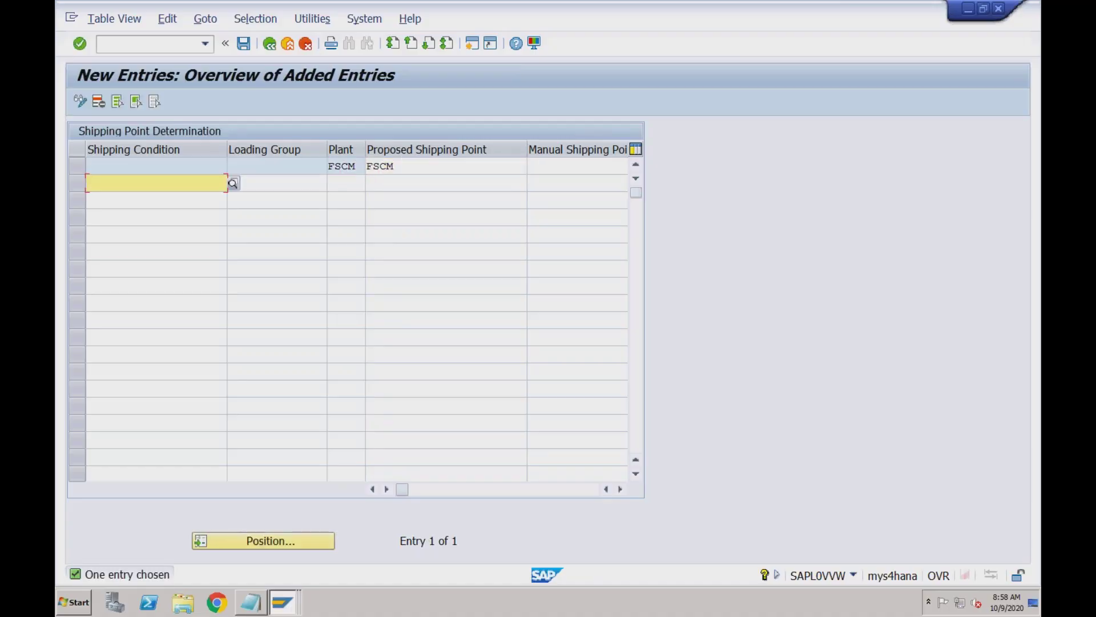
pyautogui.click(399, 166)
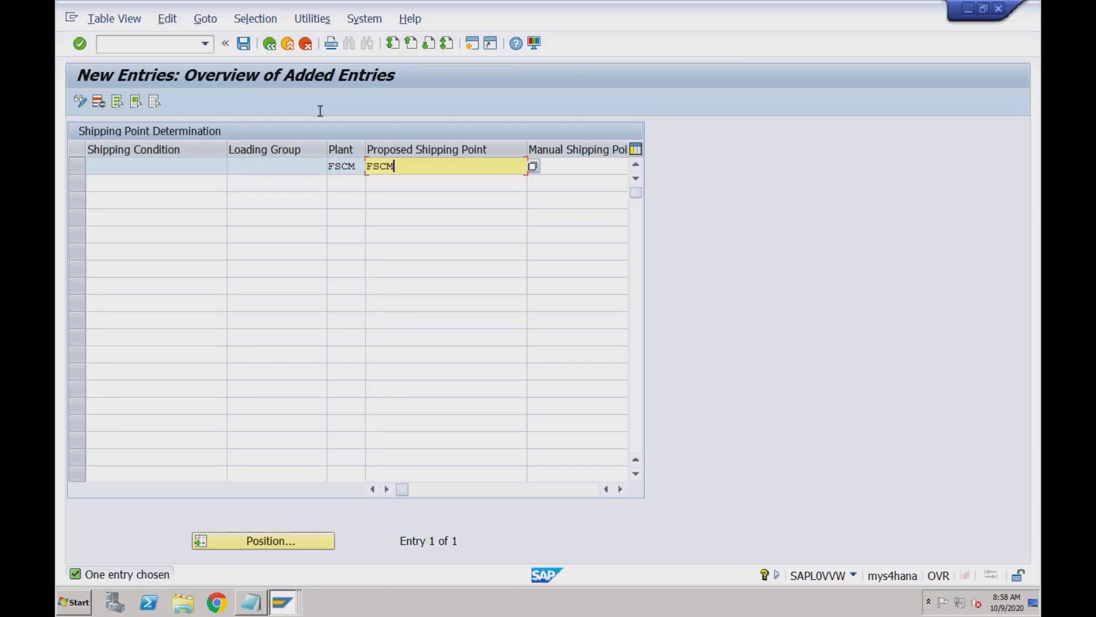
# Save the new entry under a customizing request and return to the sales order item
pyautogui.click(243, 45)
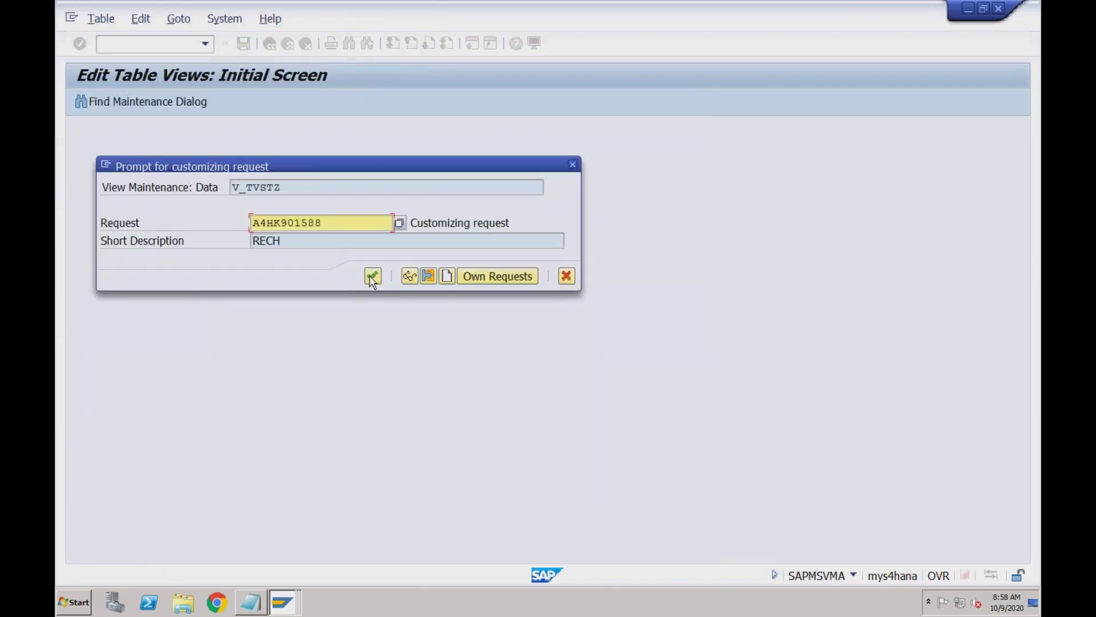
pyautogui.click(373, 277)
pyautogui.click(270, 45)
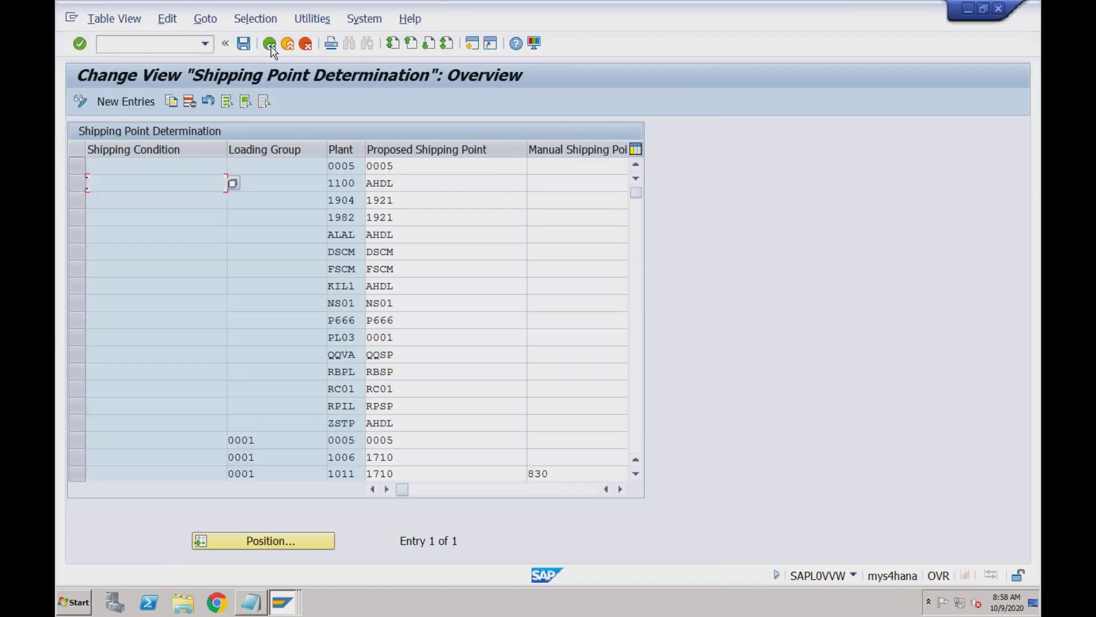
pyautogui.click(271, 50)
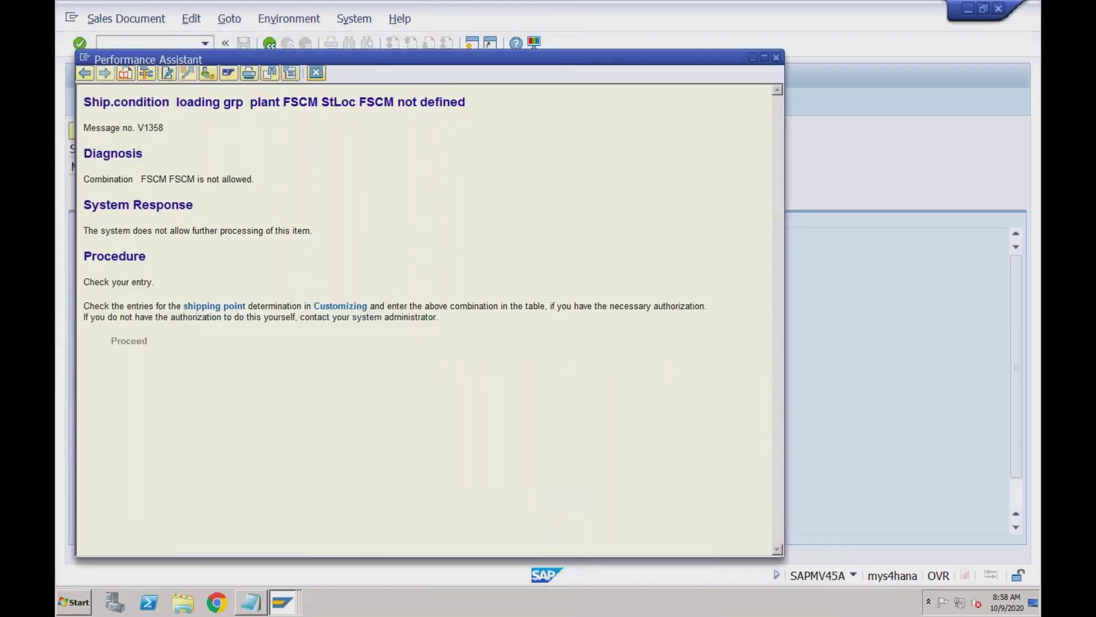
# Clear item 10's storage location and rerun the availability check
pyautogui.press('Escape')
pyautogui.moveTo(525, 328); pyautogui.dragTo(494, 330)
pyautogui.press('Delete')
pyautogui.press('Return')
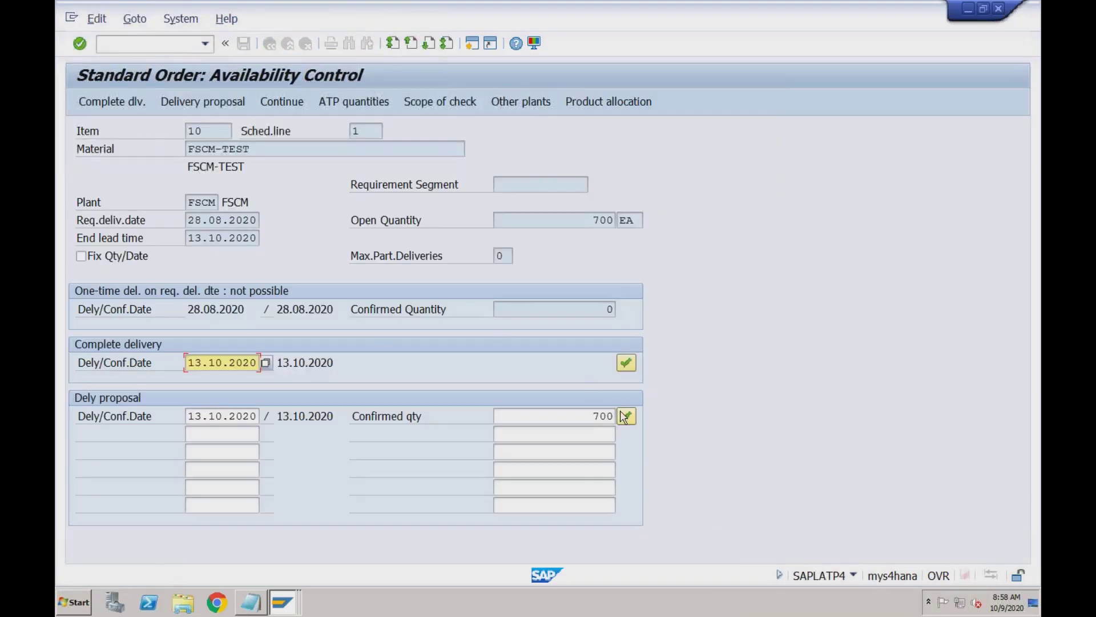
# Accept the full 700-unit delivery proposal and save standard order 866
pyautogui.click(628, 421)
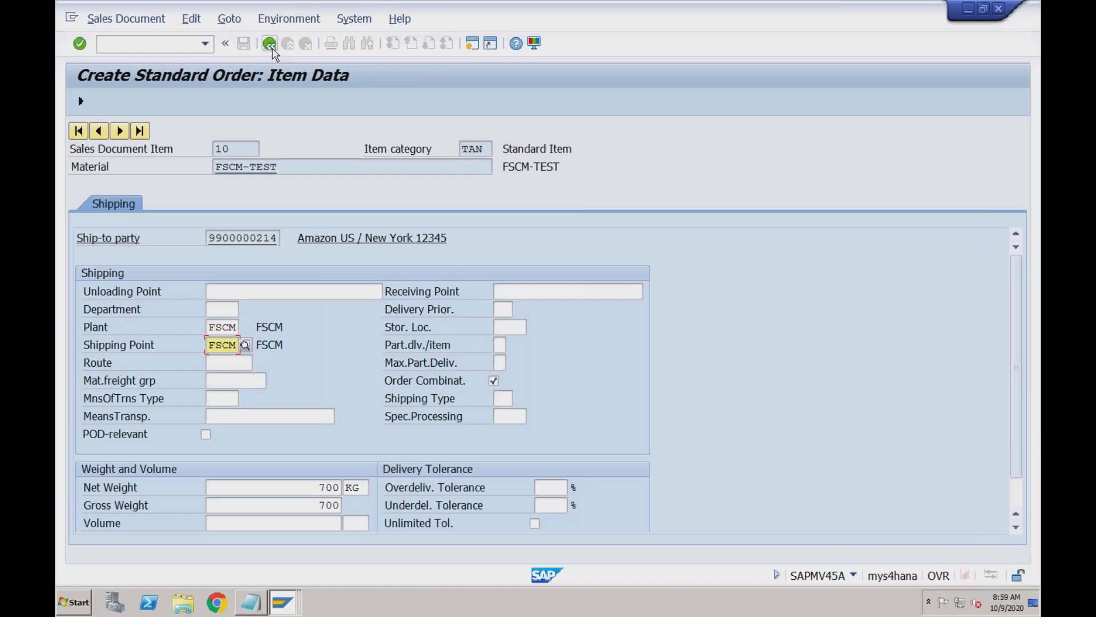
pyautogui.press('F3')
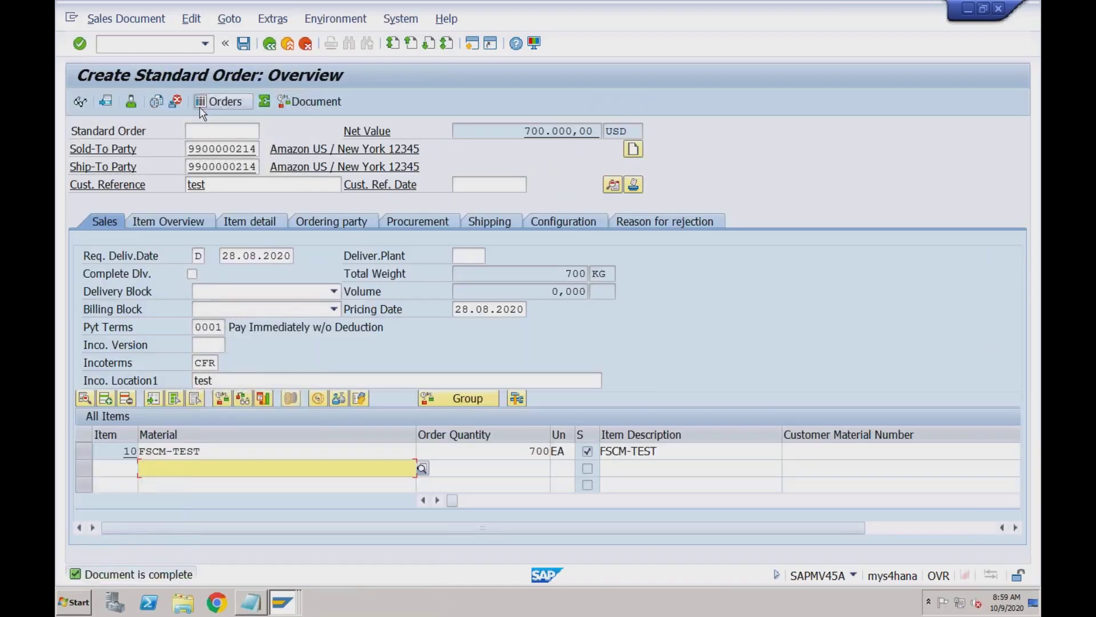
pyautogui.click(244, 45)
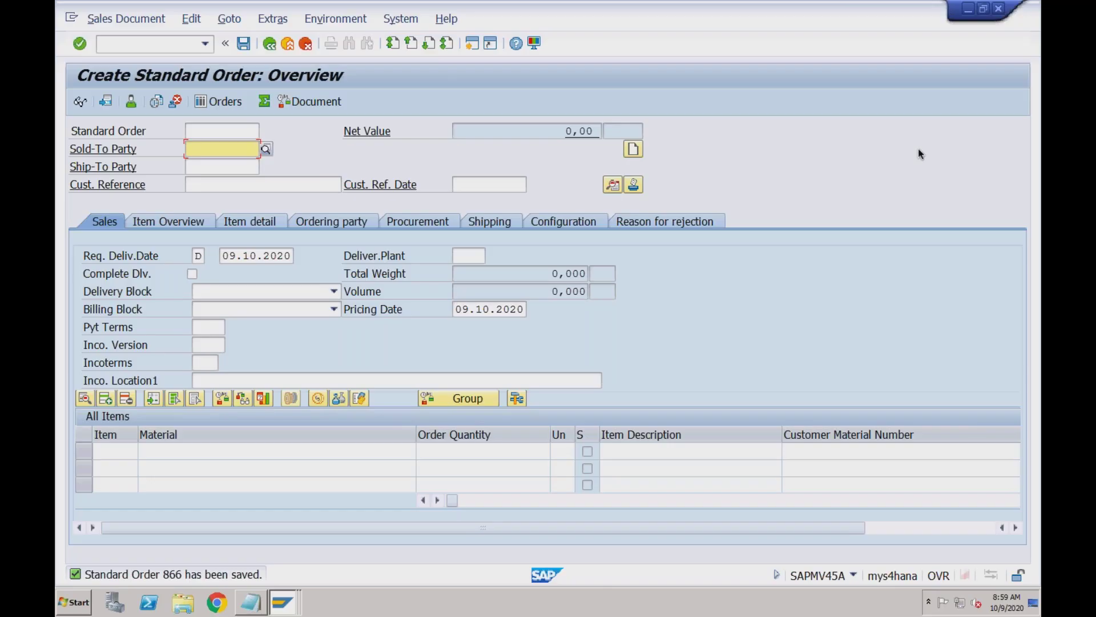
pyautogui.click(284, 603)
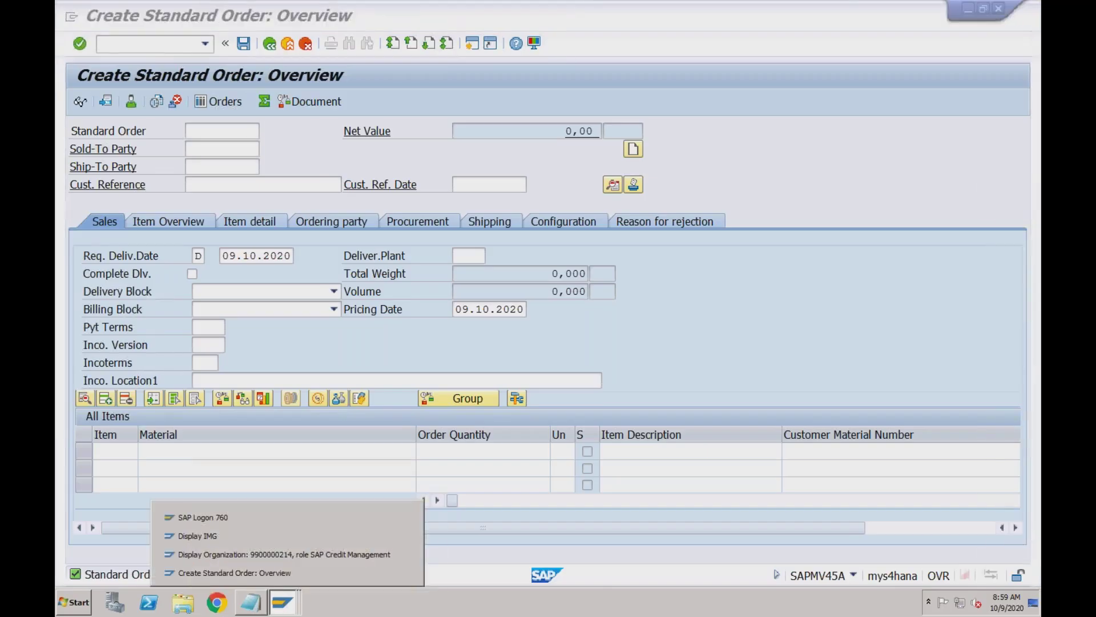
# Leave the Amazon US partner display and start transaction BP
pyautogui.click(283, 554)
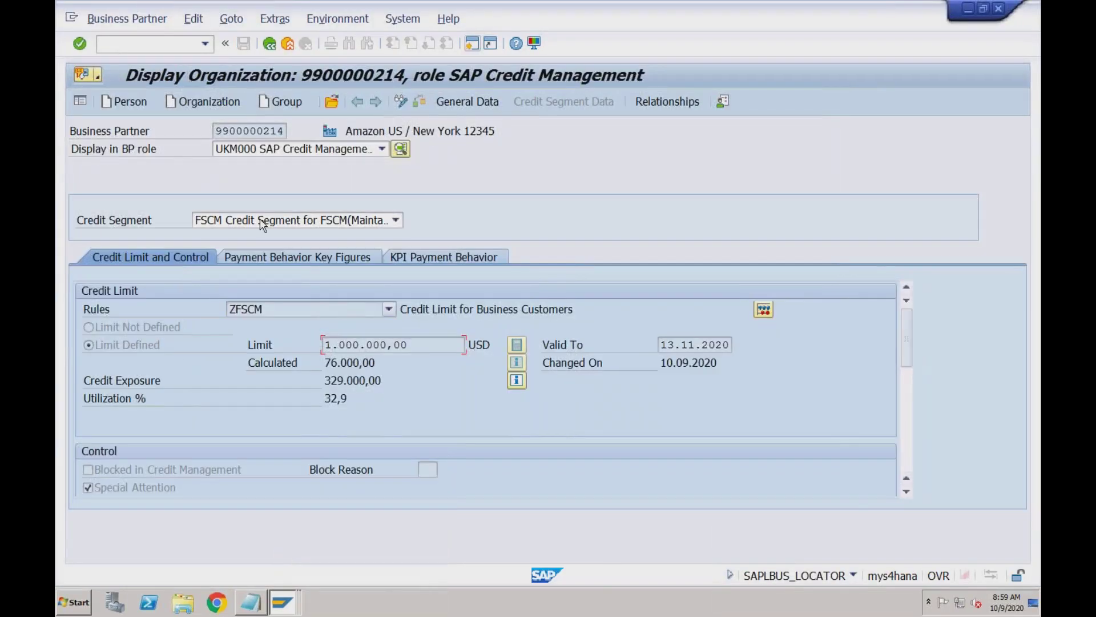
pyautogui.click(269, 44)
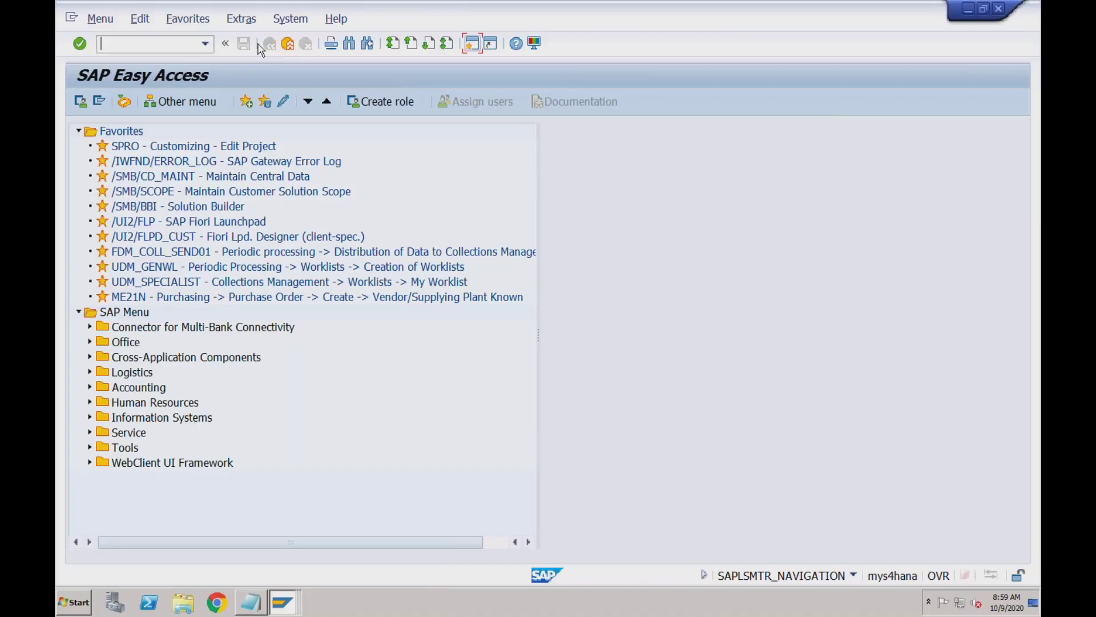
pyautogui.click(107, 44)
pyautogui.write('bp')
pyautogui.press('Return')
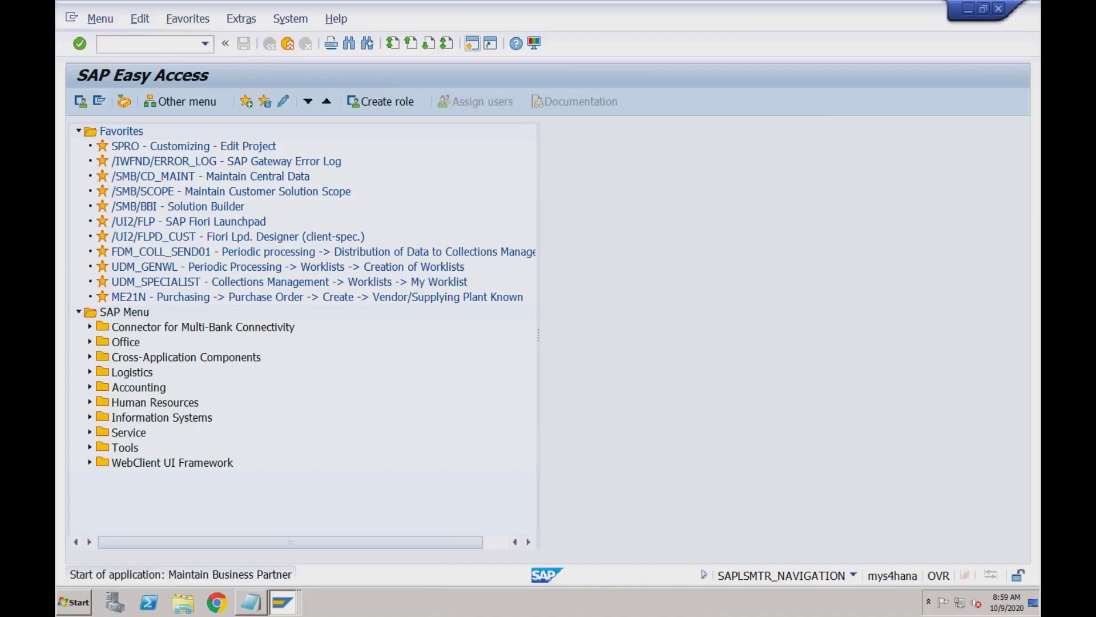
# Find the Amazon US business partner by customer number and open it
pyautogui.click(206, 203)
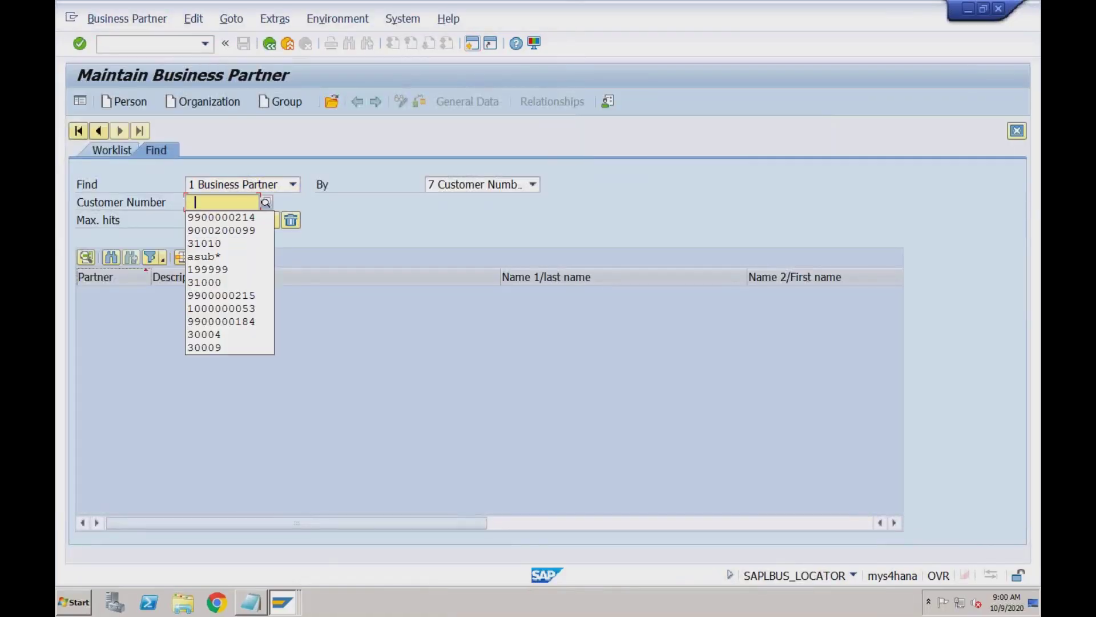
pyautogui.click(213, 218)
pyautogui.click(249, 222)
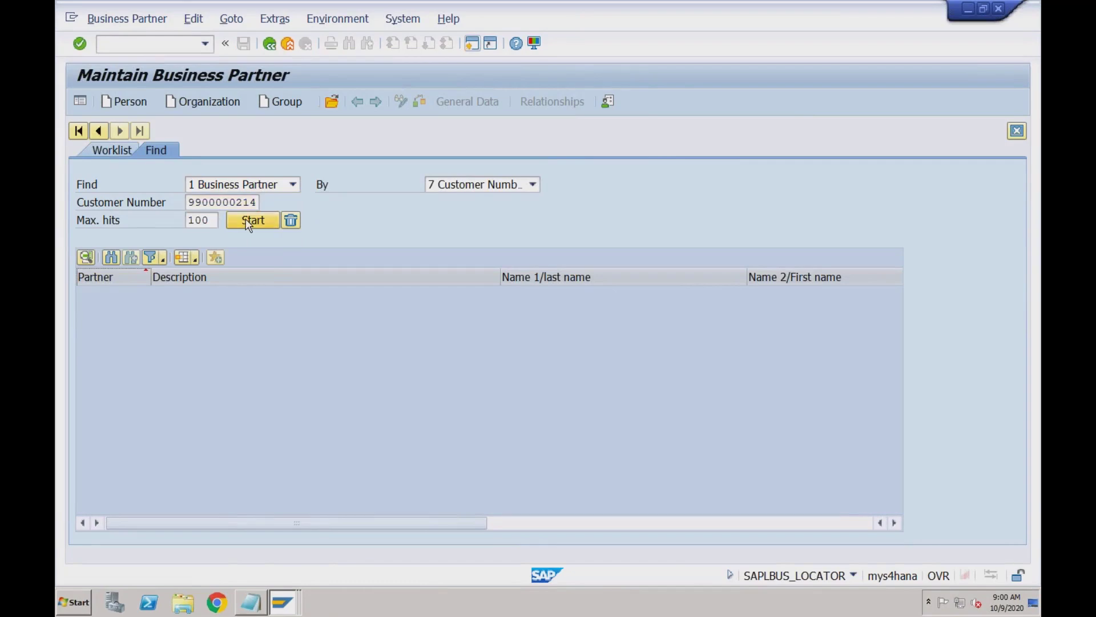
pyautogui.click(317, 293)
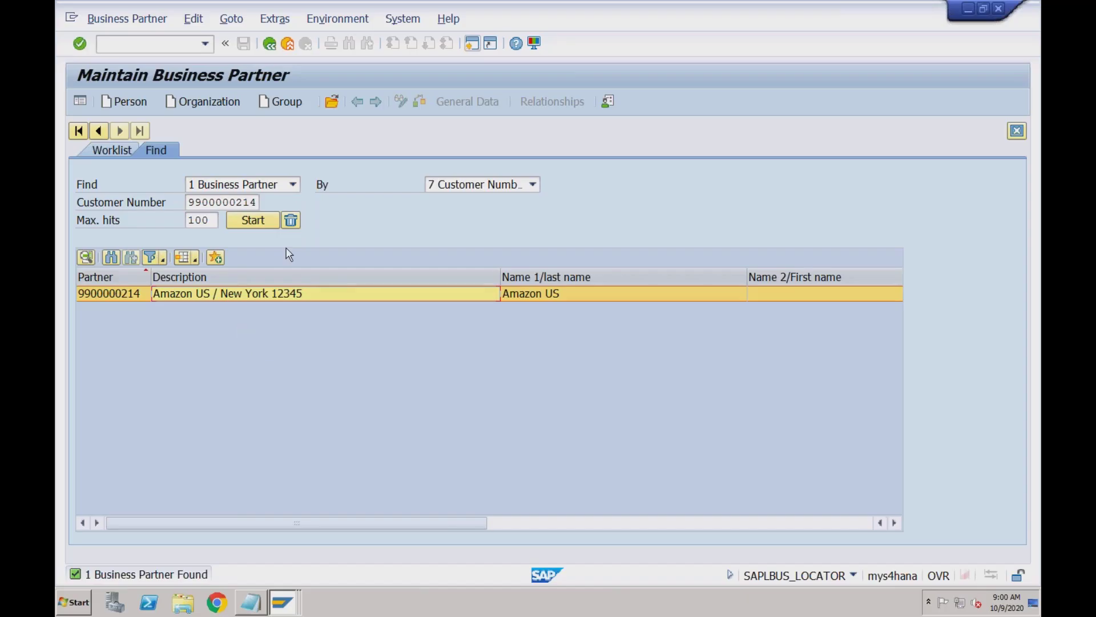
pyautogui.doubleClick(125, 296)
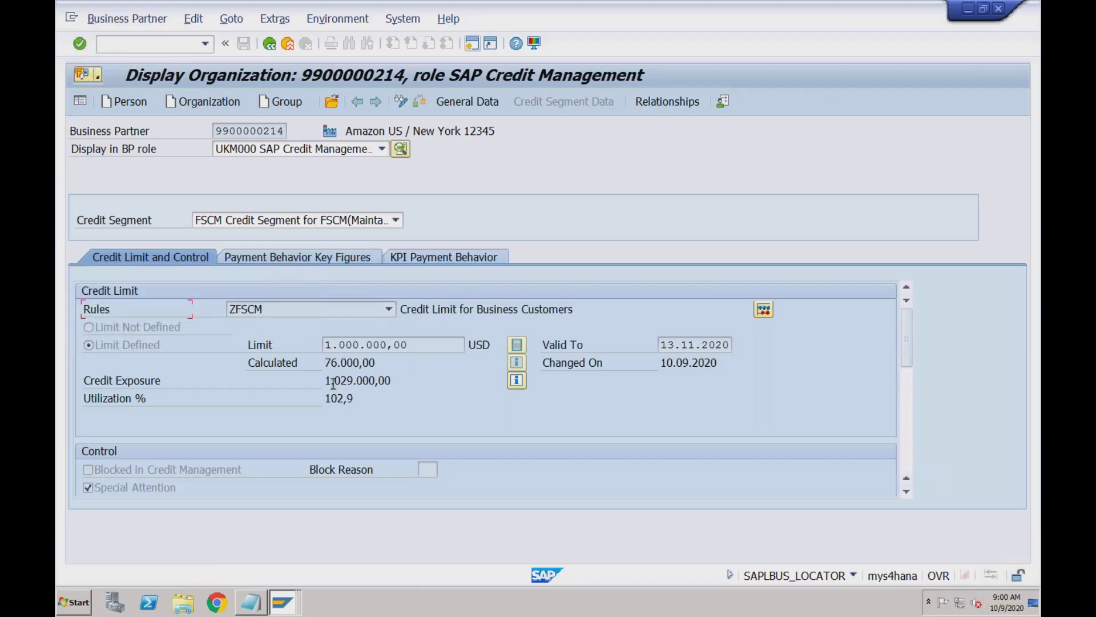
# Check credit exposure 1.029.000,00 and 102,9% utilization against the credit limit
pyautogui.moveTo(326, 380); pyautogui.dragTo(397, 381)
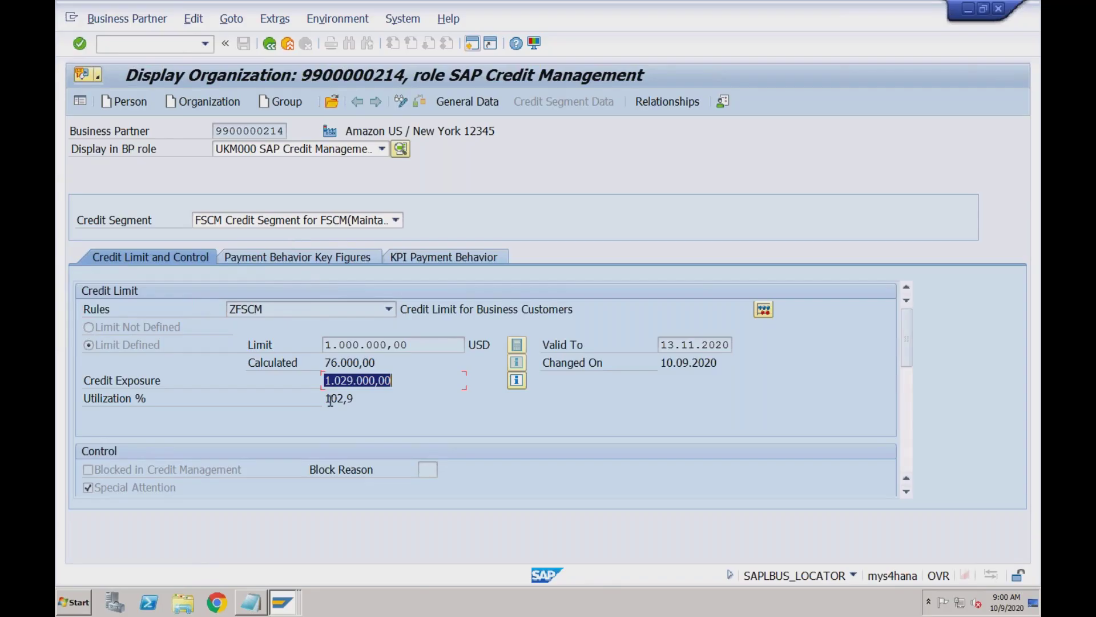
pyautogui.moveTo(360, 396); pyautogui.dragTo(361, 396)
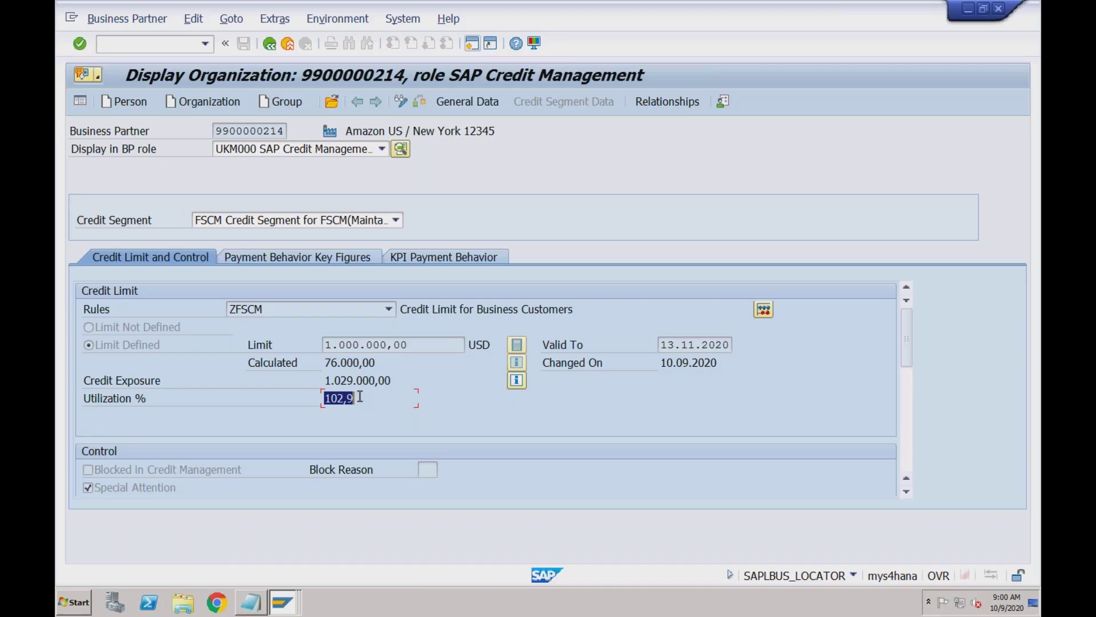
pyautogui.click(329, 384)
pyautogui.click(338, 346)
# Add 'SAP FSCM Credit Management allows:' with '1. Automatic Calculation of Score' to the Notepad notes
pyautogui.click(252, 600)
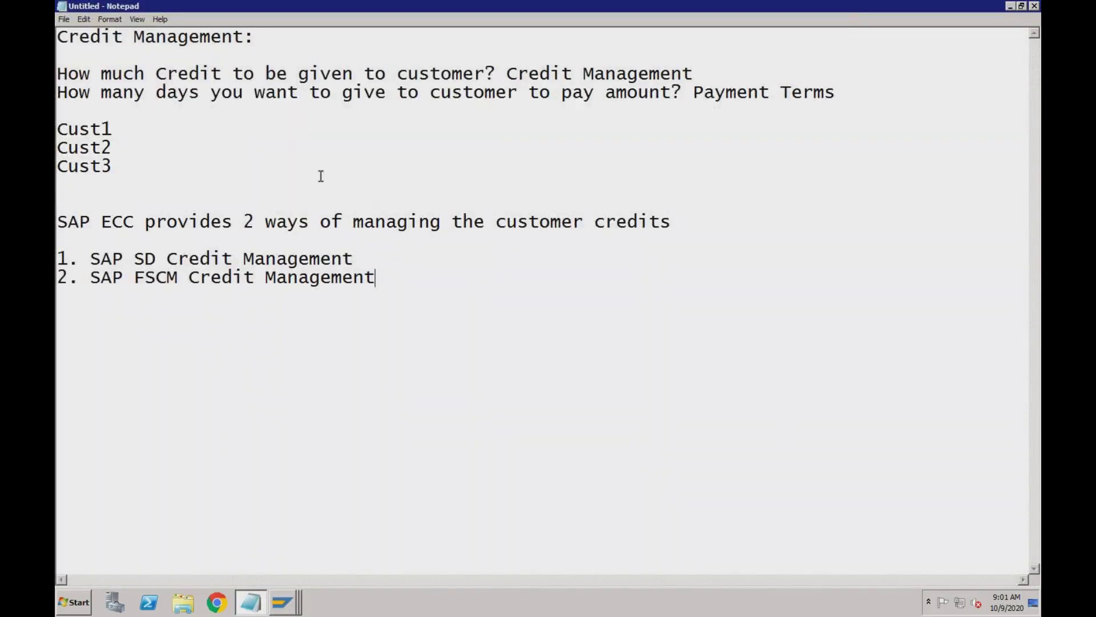
pyautogui.press('Return')
pyautogui.press('Return')
pyautogui.press('Return')
pyautogui.write('SAP FSCM Cred')
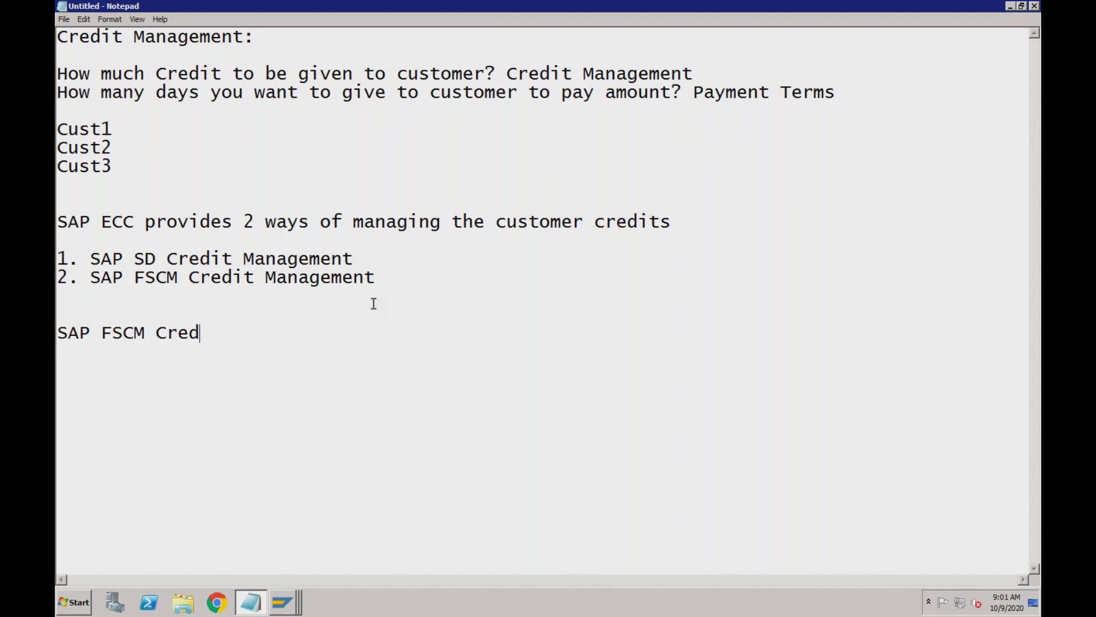
pyautogui.write('it Management')
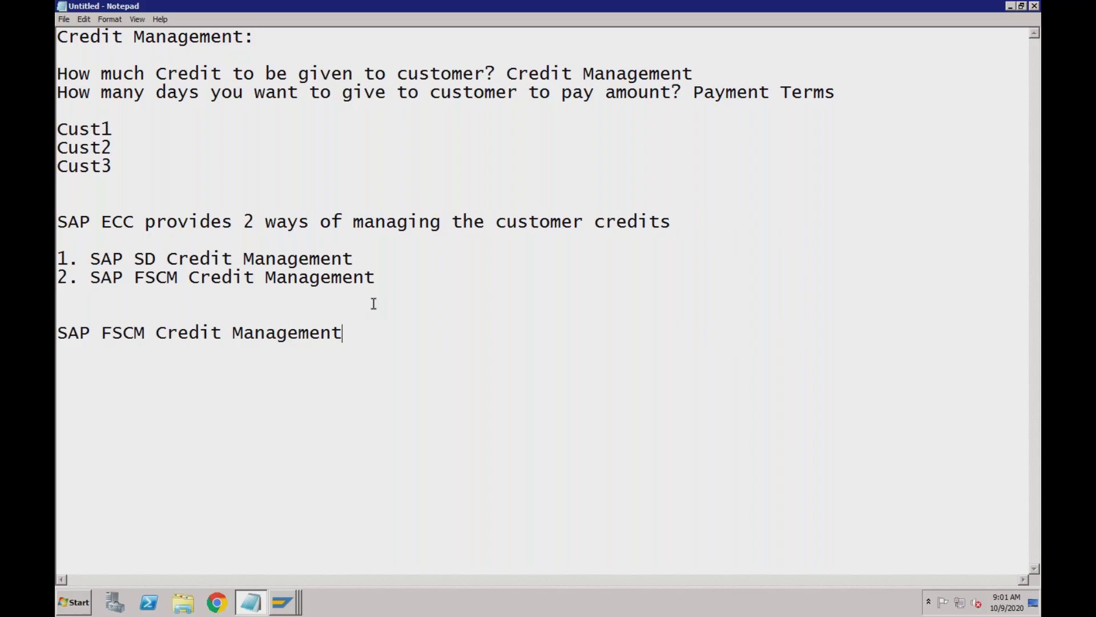
pyautogui.write('allows:')
pyautogui.press('Return')
pyautogui.write('1. Automatic Calculation of Score')
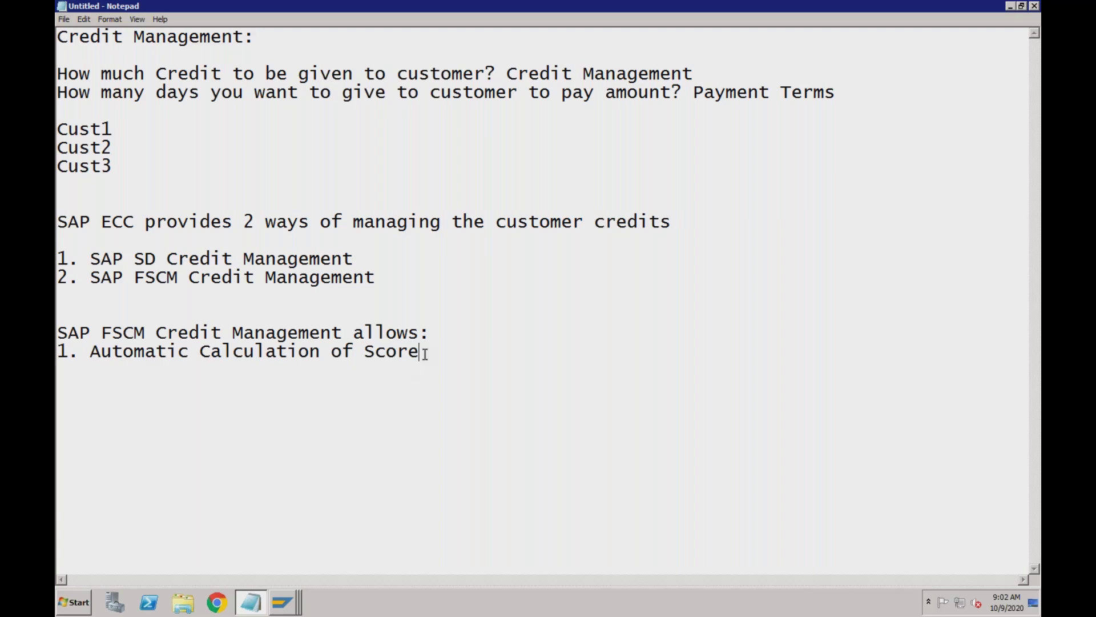
# Add FSCM items '2. Automatic calculation of Credit Limit' and '3. Manual update of Credit Limit in BP'
pyautogui.write('2. Automatic calculation of Credit Limit')
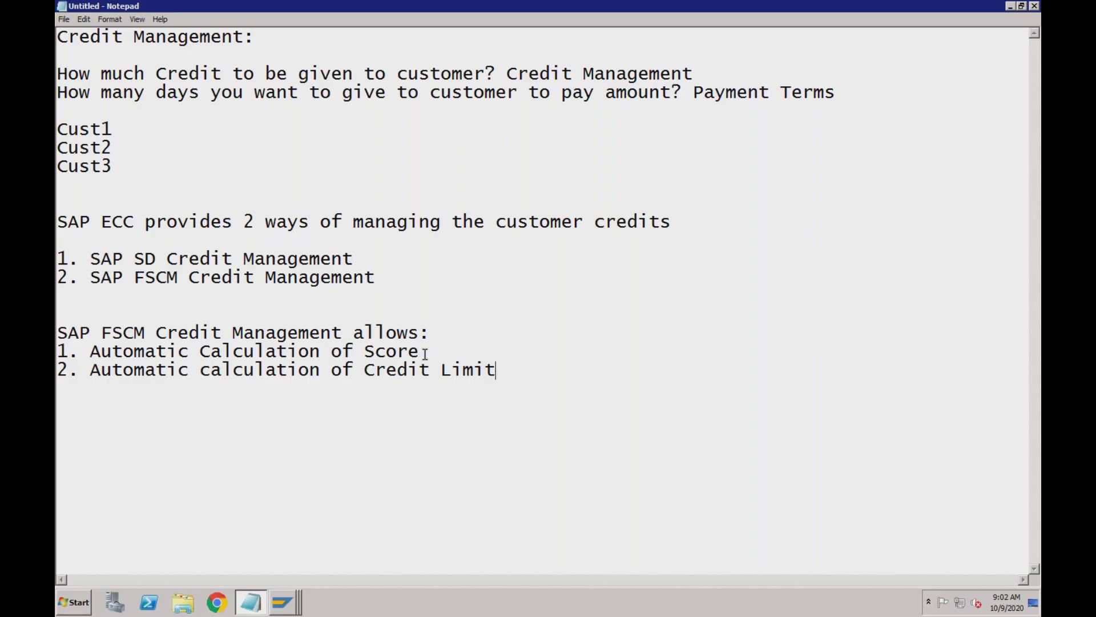
pyautogui.press('Return')
pyautogui.write('3. Manual ')
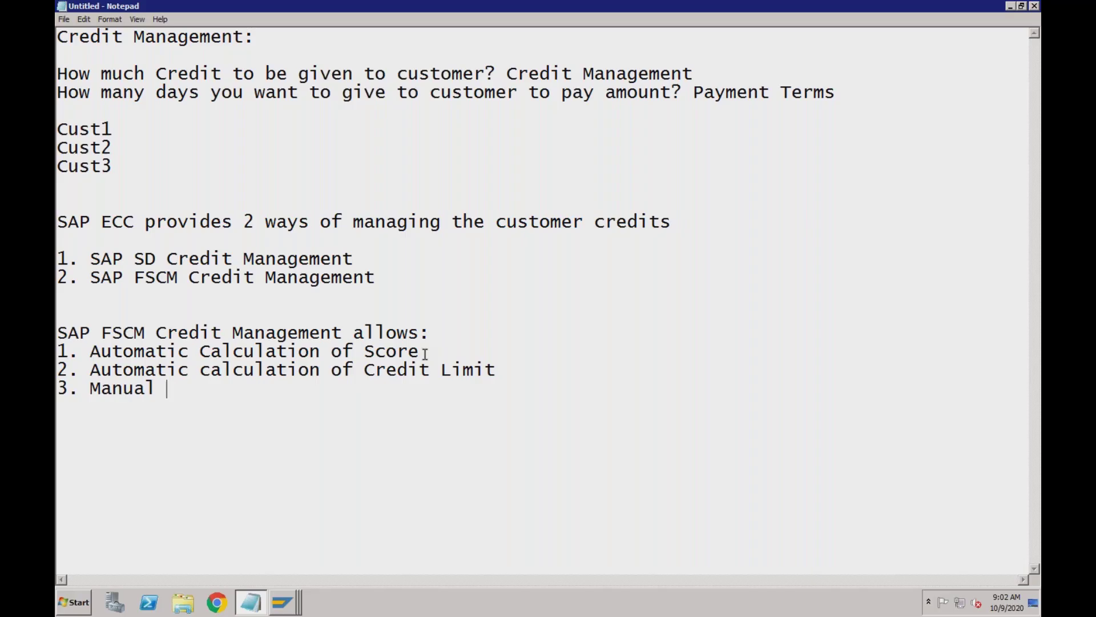
pyautogui.write('update of Credit ')
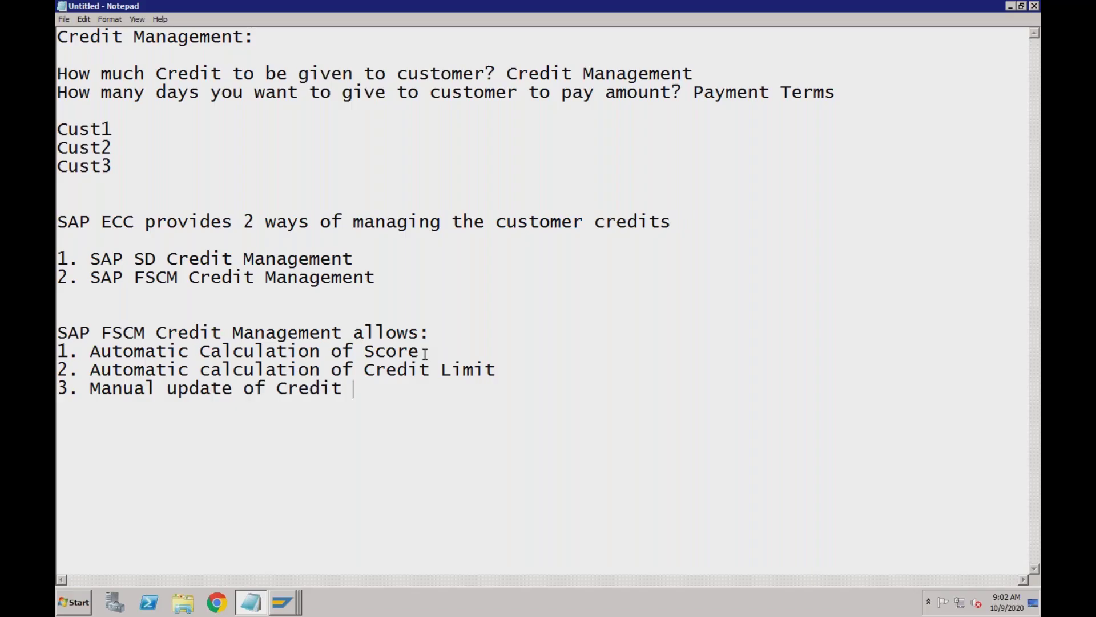
pyautogui.write('Limit in BP')
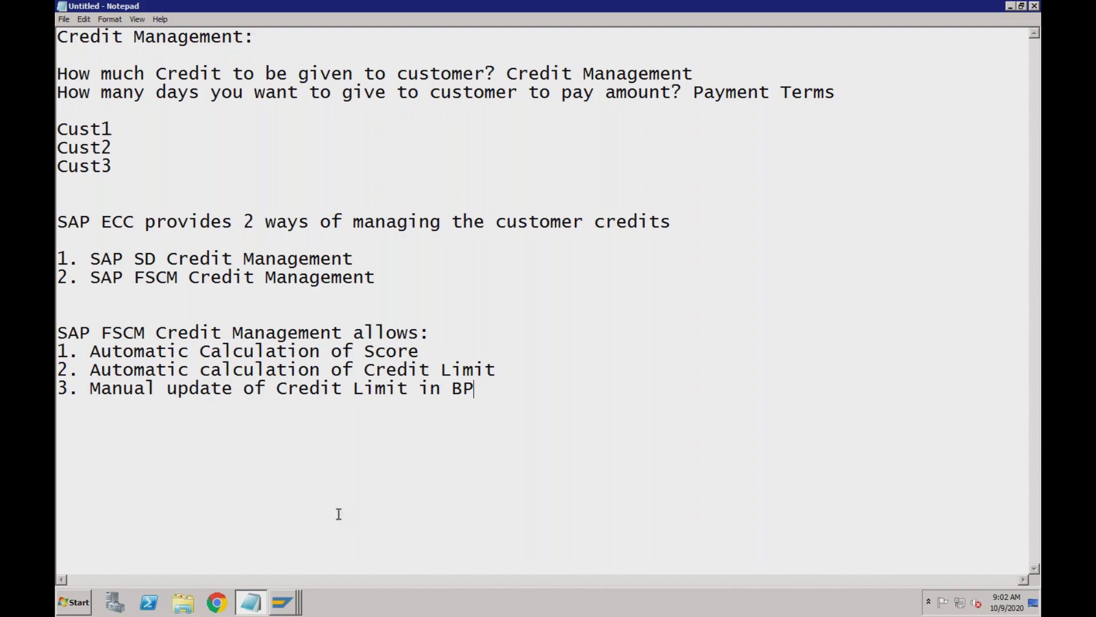
# Bring the business partner's Display Organization credit record forward and switch it to change mode
pyautogui.moveTo(288, 607)
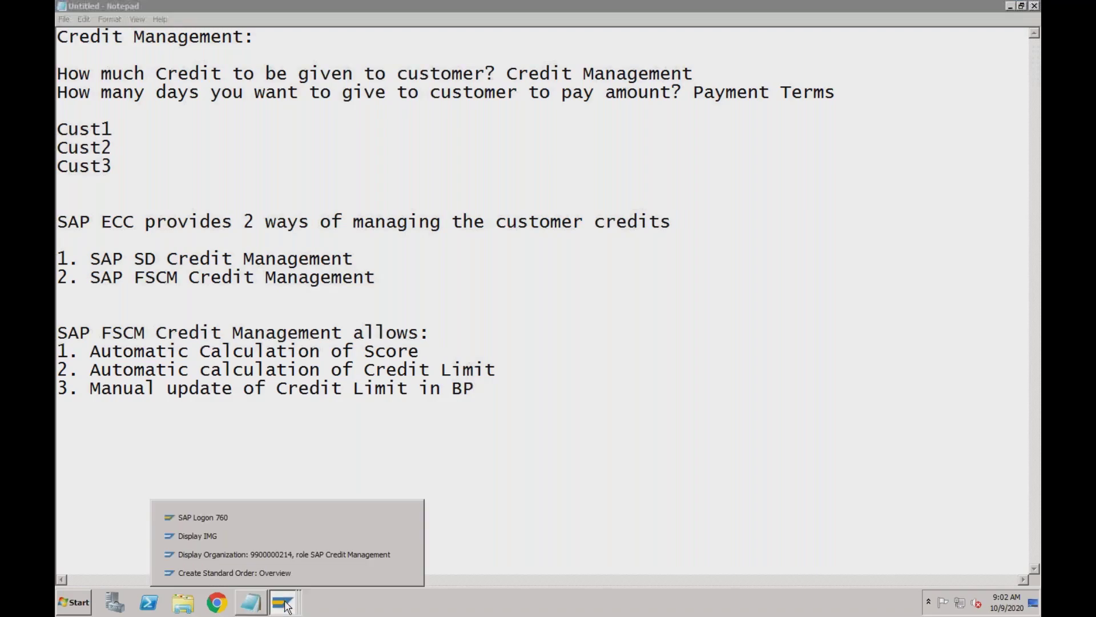
pyautogui.click(288, 561)
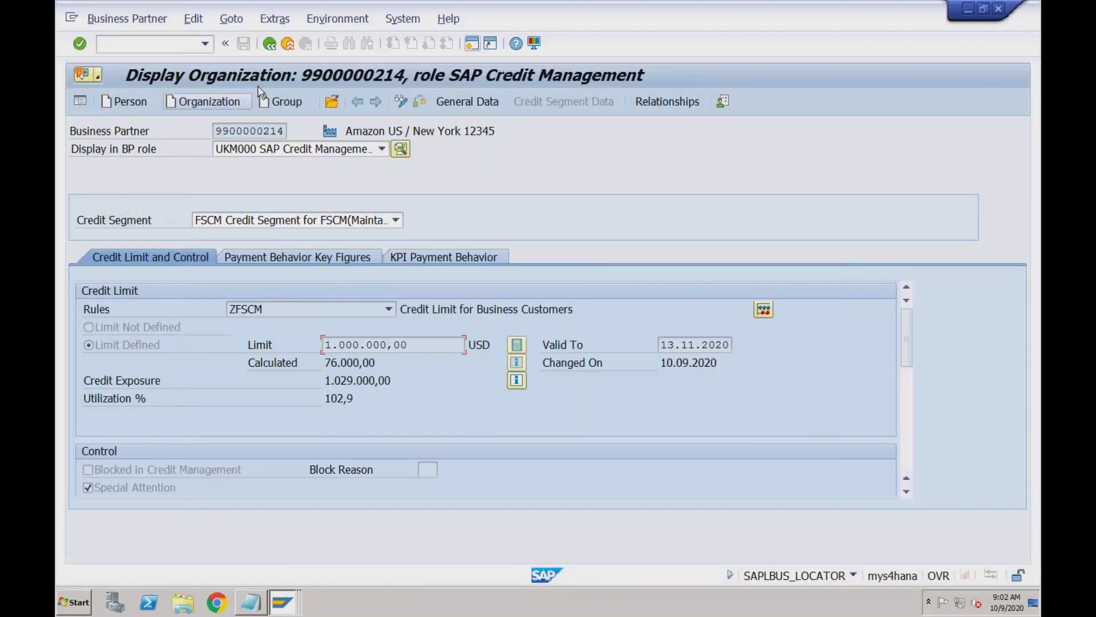
pyautogui.click(398, 102)
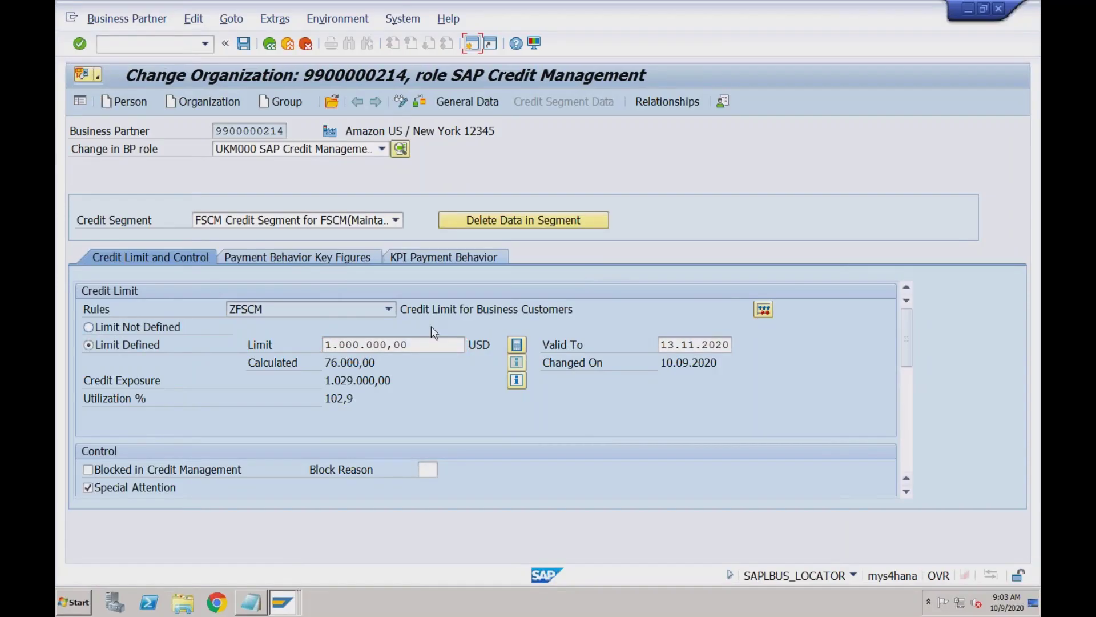
# Highlight the calculated value 76.000,00 and the manually set credit Limit, then return to Notepad
pyautogui.moveTo(324, 363); pyautogui.dragTo(378, 362)
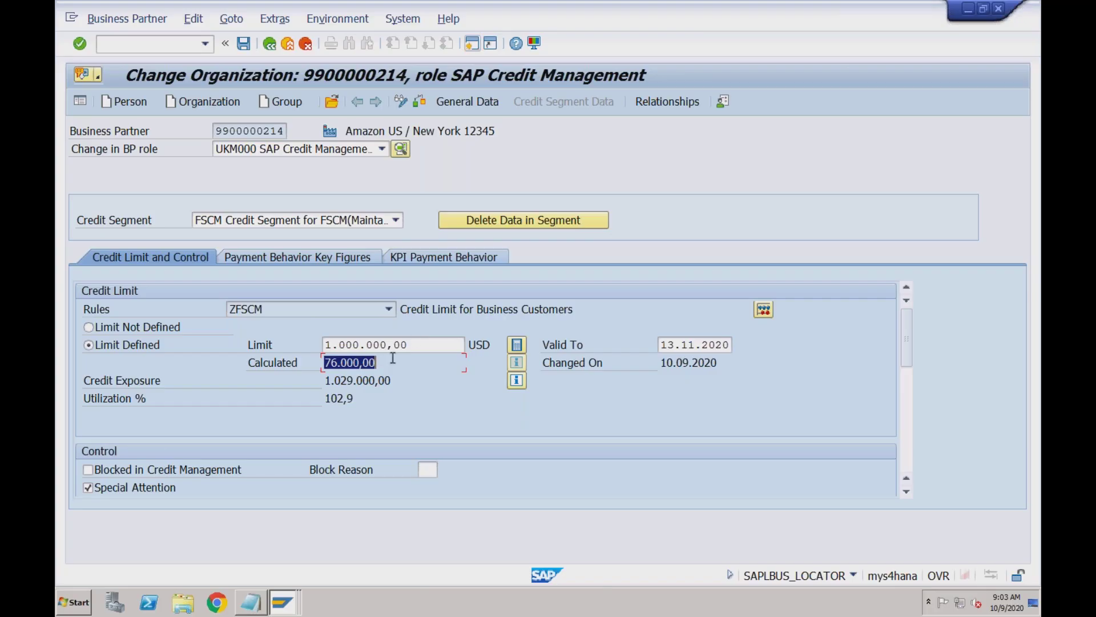
pyautogui.click(410, 344)
pyautogui.moveTo(376, 364); pyautogui.dragTo(325, 363)
pyautogui.click(408, 344)
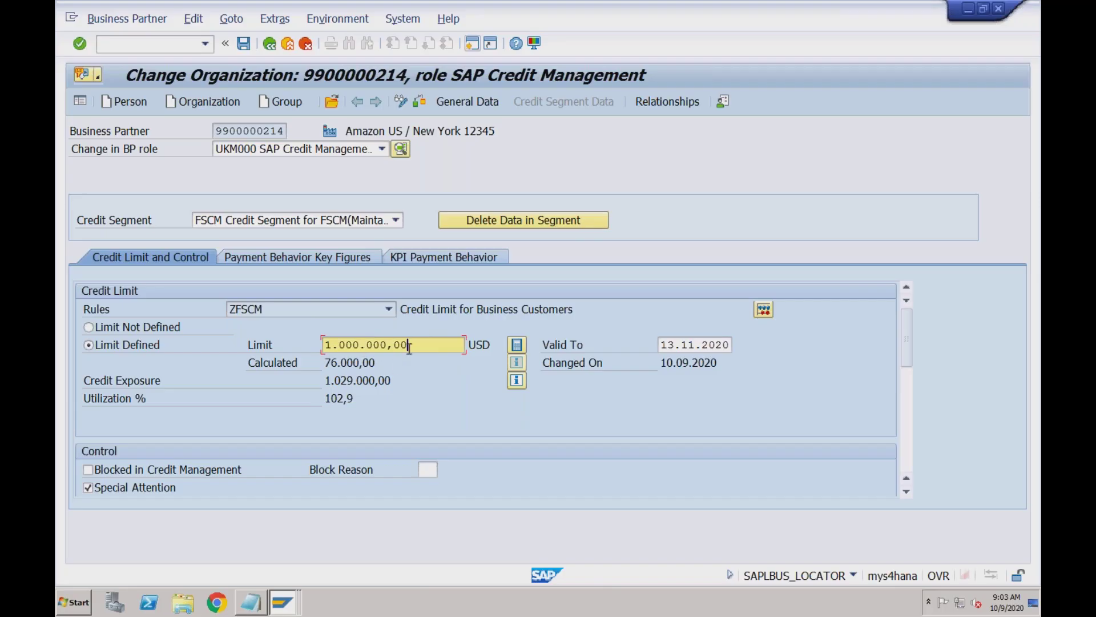
pyautogui.click(255, 600)
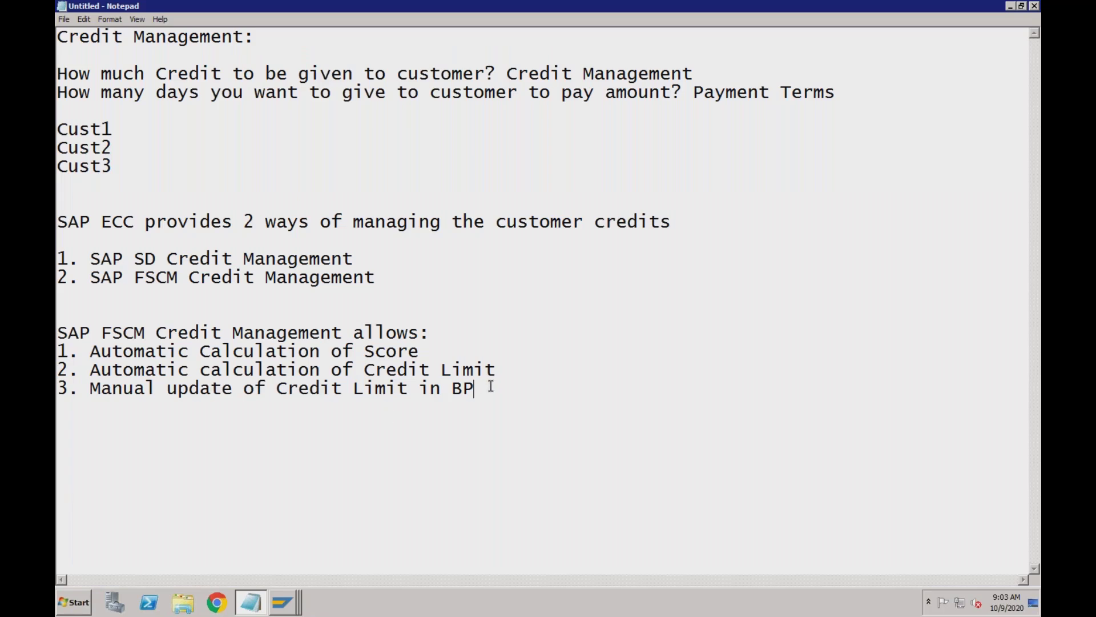
# Add item '4. System can perform Credit Check at Order, Delivery or PGI', correcting typos along the way
pyautogui.press('Return')
pyautogui.write('4. System ')
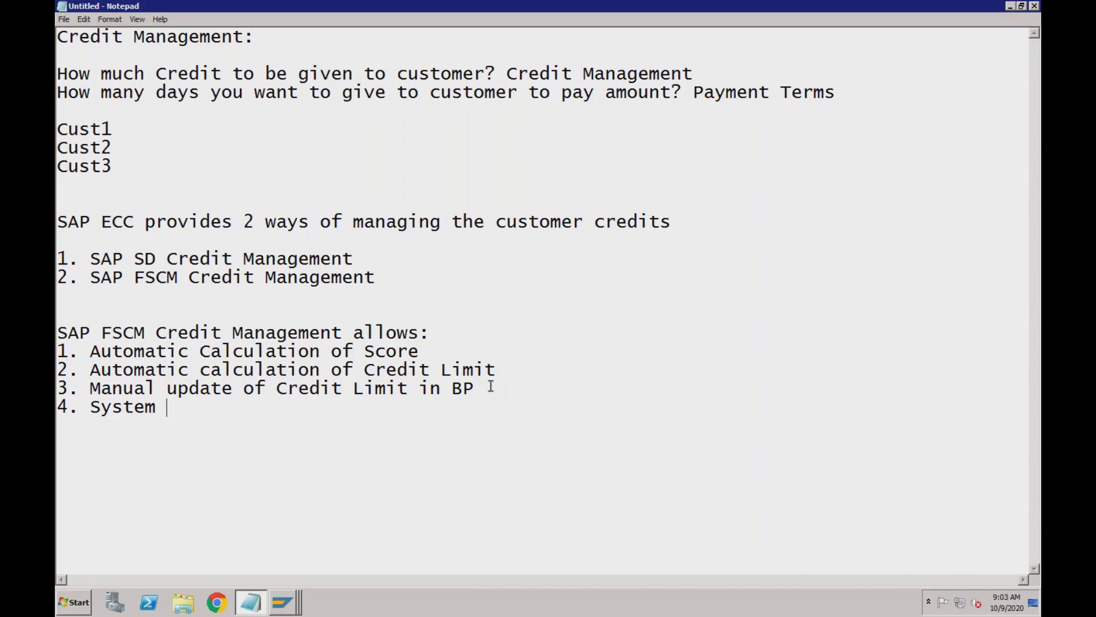
pyautogui.write('can perform Credit')
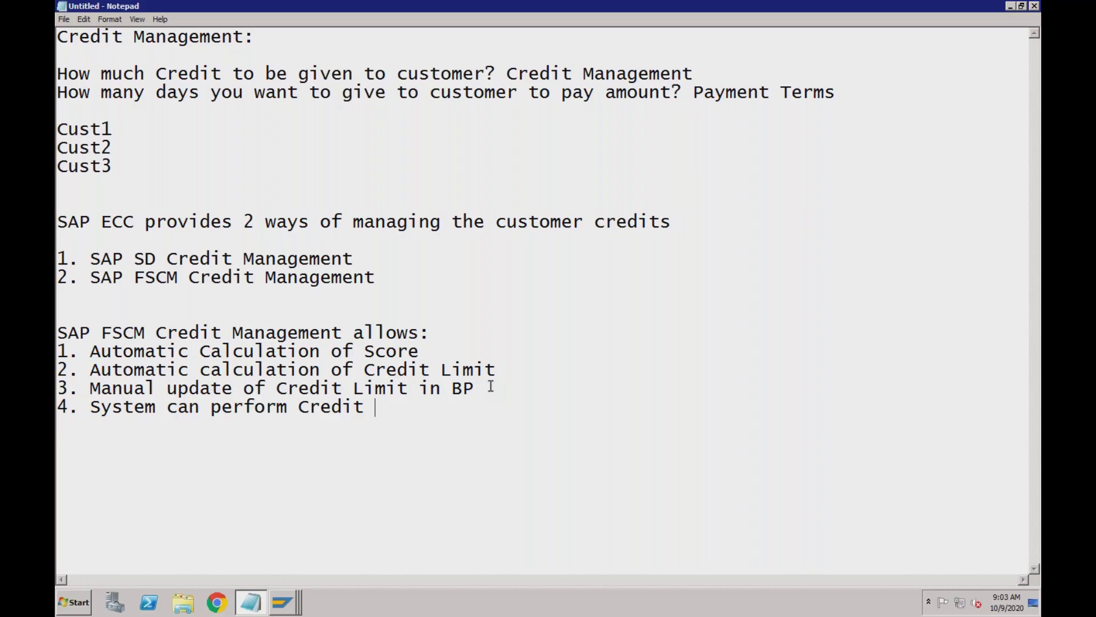
pyautogui.hotkey('ctrl', 'z')
pyautogui.hotkey('ctrl', 'z')
pyautogui.write('Check at')
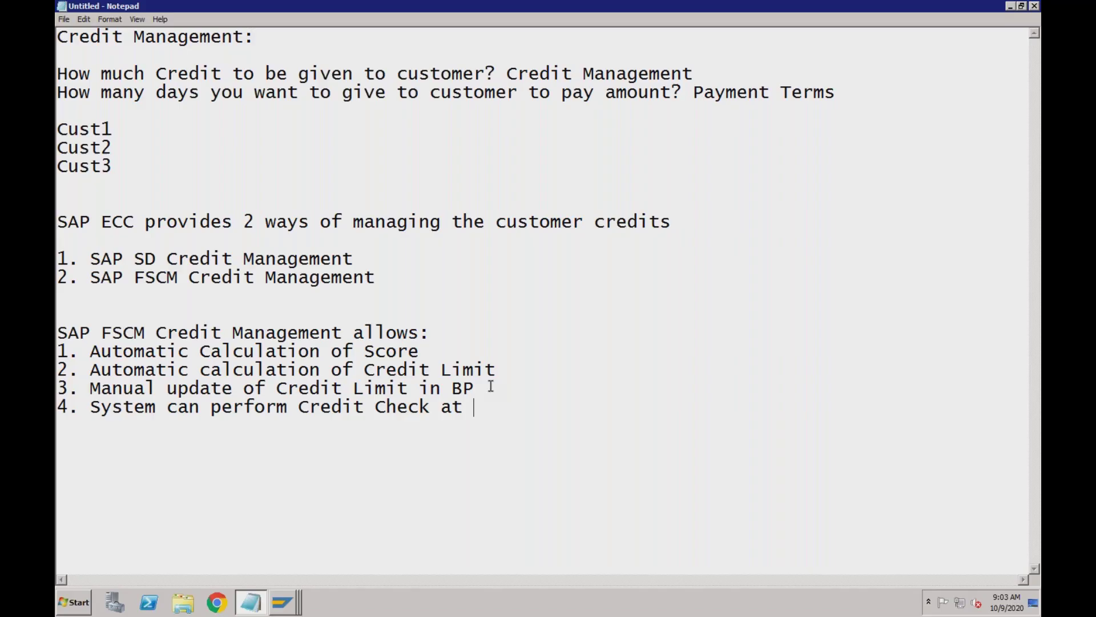
pyautogui.write(', ')
pyautogui.write('rDy')
pyautogui.press('BackSpace')
pyautogui.press('BackSpace')
pyautogui.press('BackSpace')
pyautogui.press('BackSpace')
pyautogui.press('BackSpace')
pyautogui.write('Orer,')
pyautogui.press('BackSpace')
pyautogui.press('BackSpace')
pyautogui.press('BackSpace')
pyautogui.press('BackSpace')
pyautogui.write('der')
pyautogui.press('BackSpace')
pyautogui.write(', Delivery o')
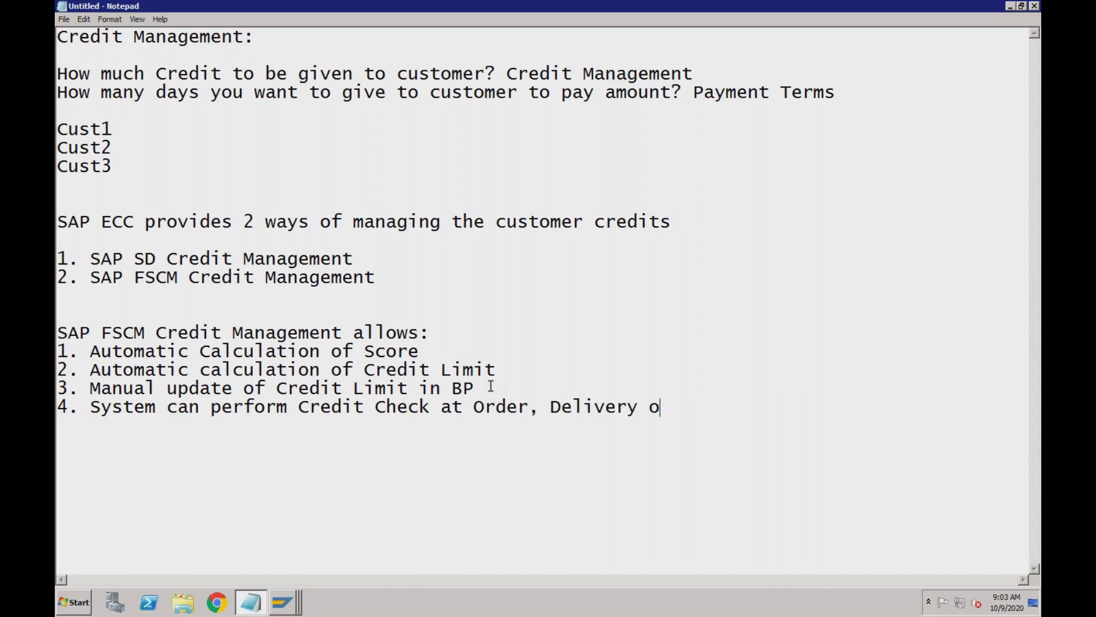
pyautogui.write('r P')
pyautogui.write('GI')
# Type item '5. Various reports to compare the Credit Limit with actual exposure'
pyautogui.write('5')
pyautogui.write('. Various')
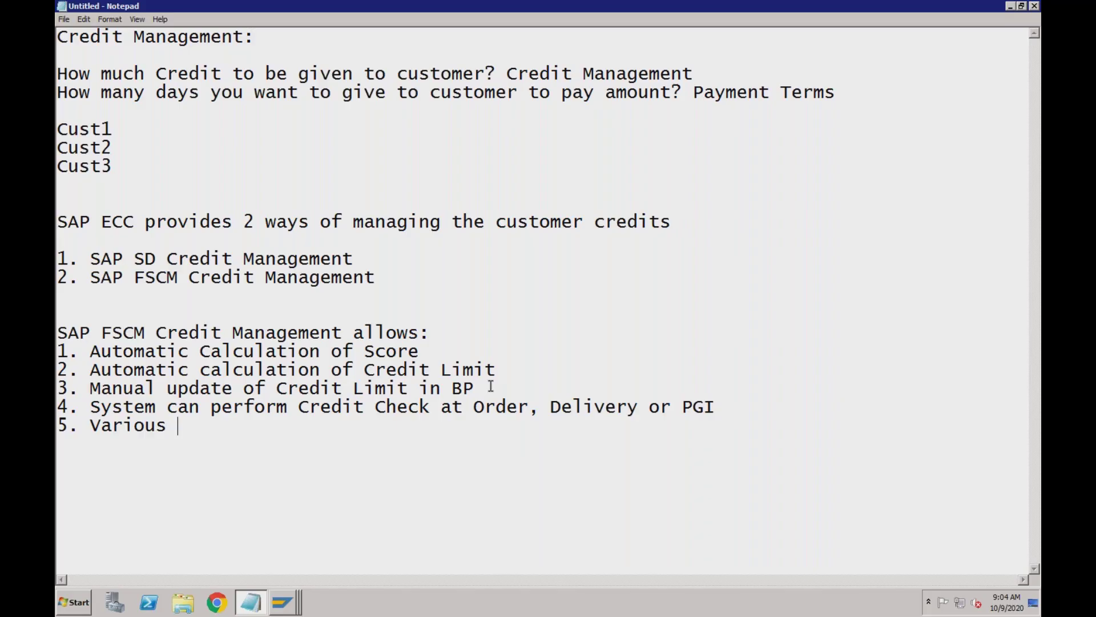
pyautogui.write(' reports to compare ')
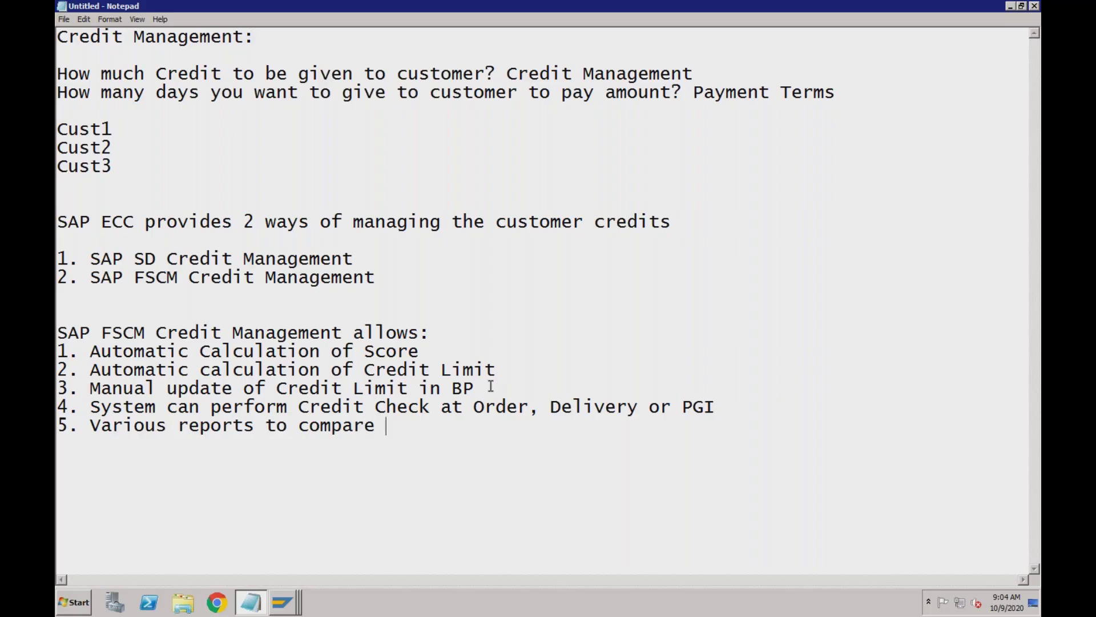
pyautogui.write('the Credit')
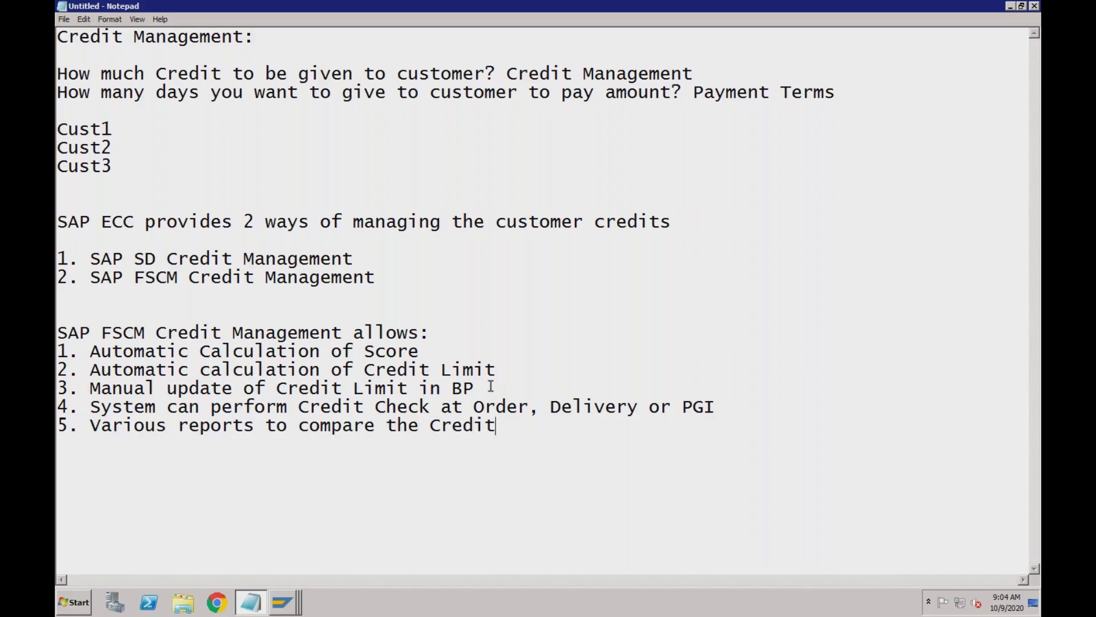
pyautogui.write(' Limit wit')
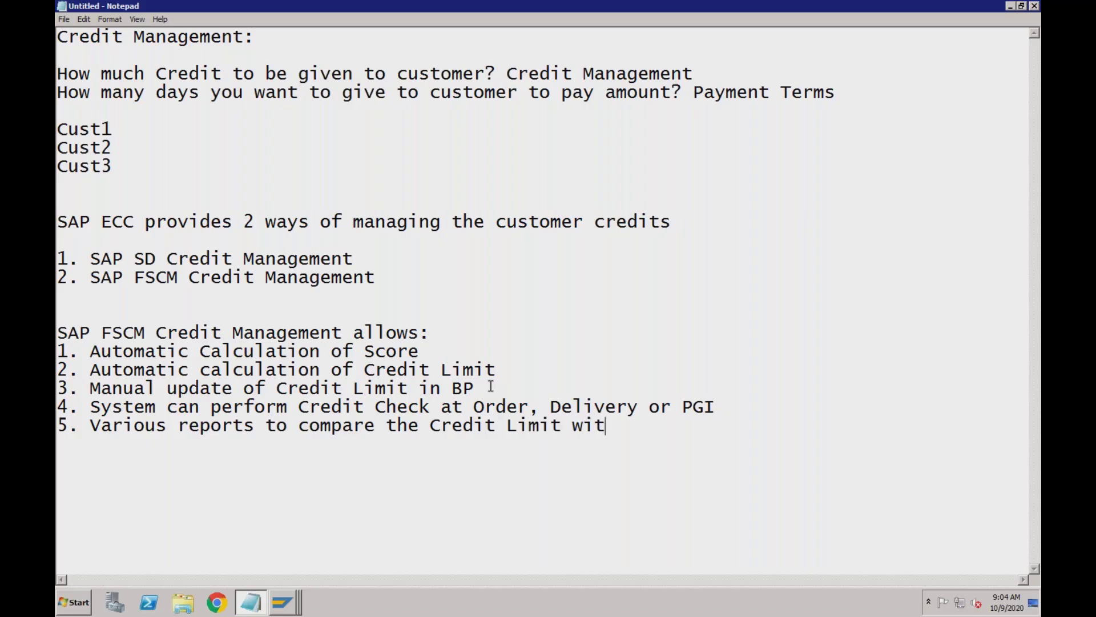
pyautogui.write('h actual ')
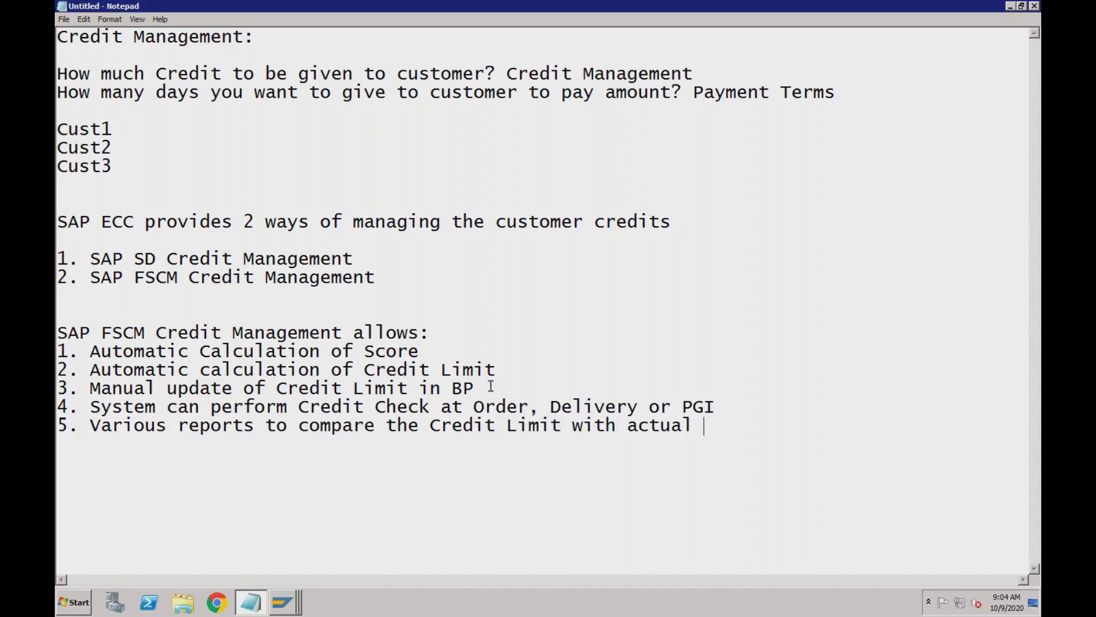
pyautogui.write('exposure')
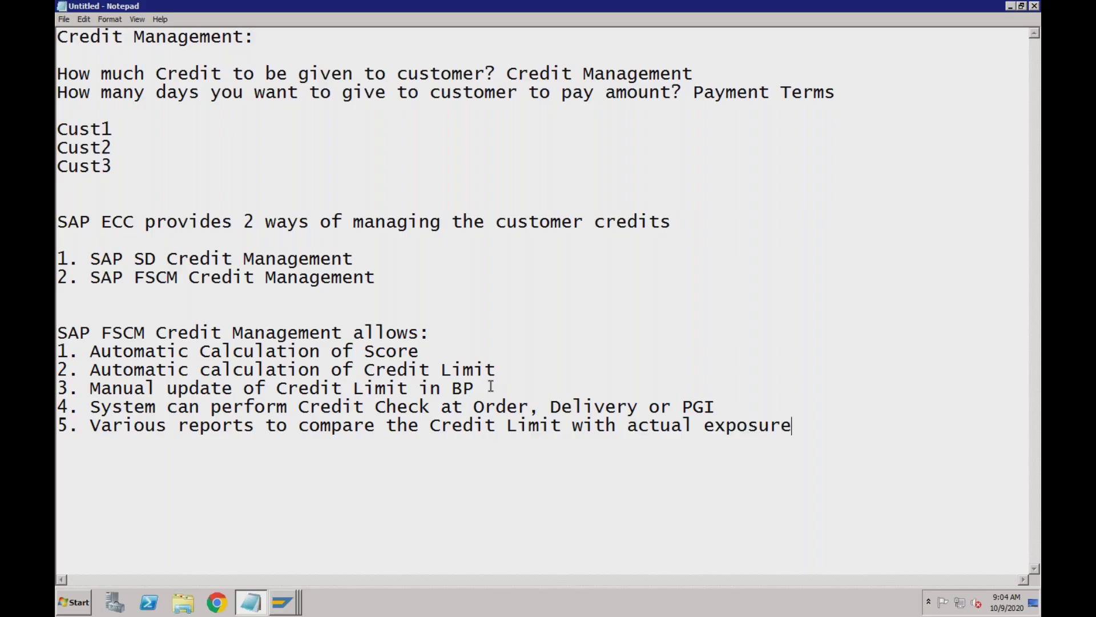
# Annotate the Score item as not available in SD, adding '- No more available in S4'
pyautogui.click(421, 353)
pyautogui.click(354, 260)
pyautogui.click(156, 258)
pyautogui.click(155, 278)
pyautogui.click(135, 333)
pyautogui.click(157, 263)
pyautogui.click(434, 354)
pyautogui.write('- Not availa')
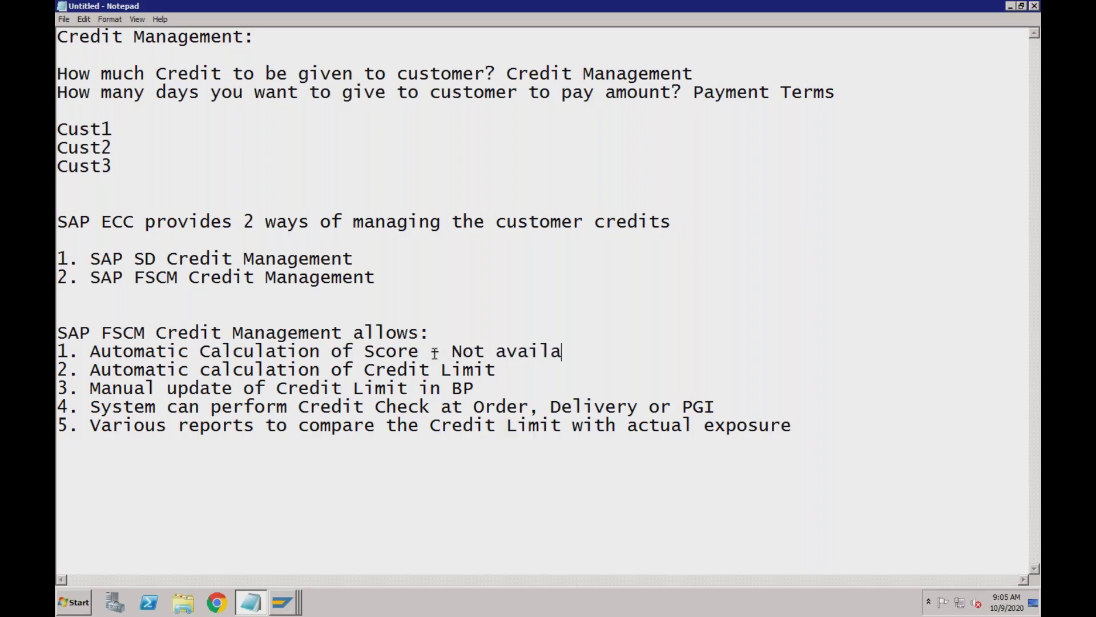
pyautogui.write('ble in SD')
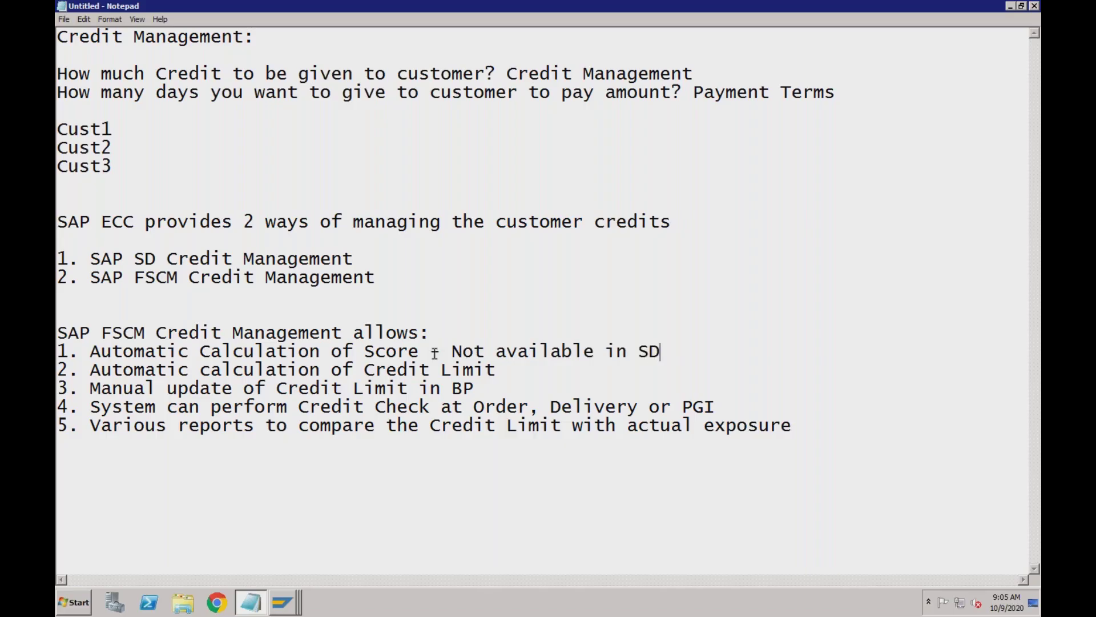
pyautogui.write(' Cr')
pyautogui.click(453, 351)
pyautogui.write('Was')
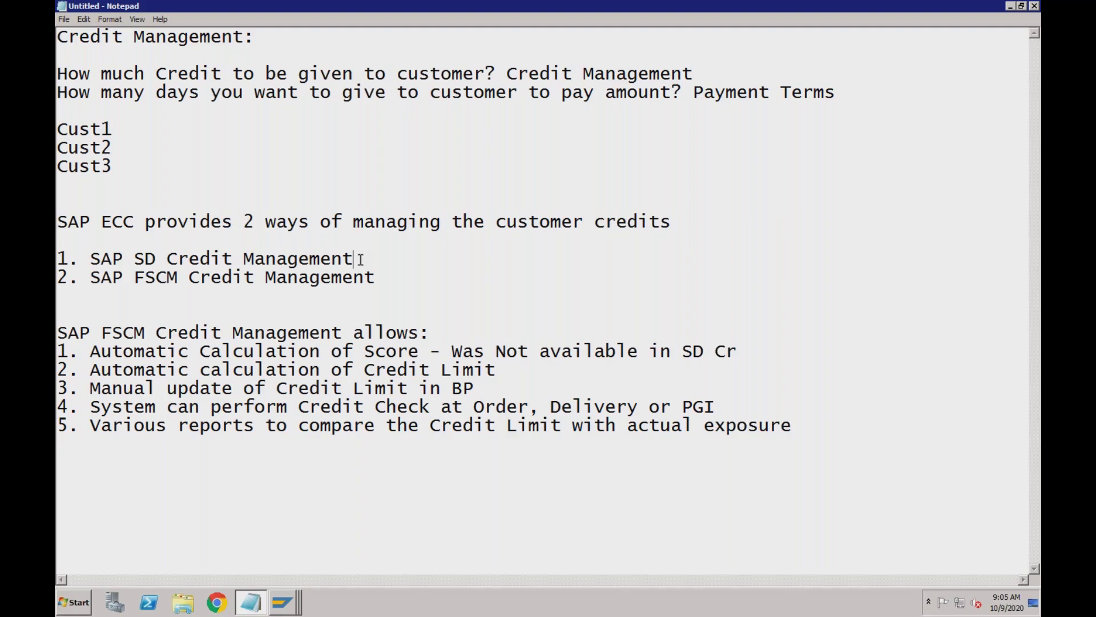
pyautogui.write('- No more ava')
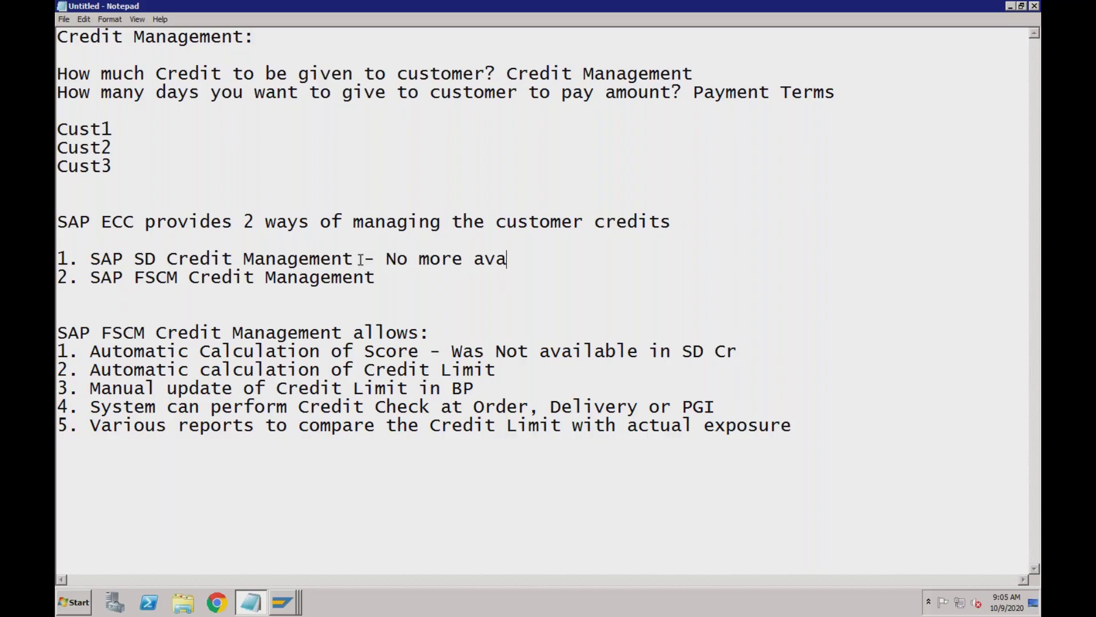
pyautogui.write('ilable in S4')
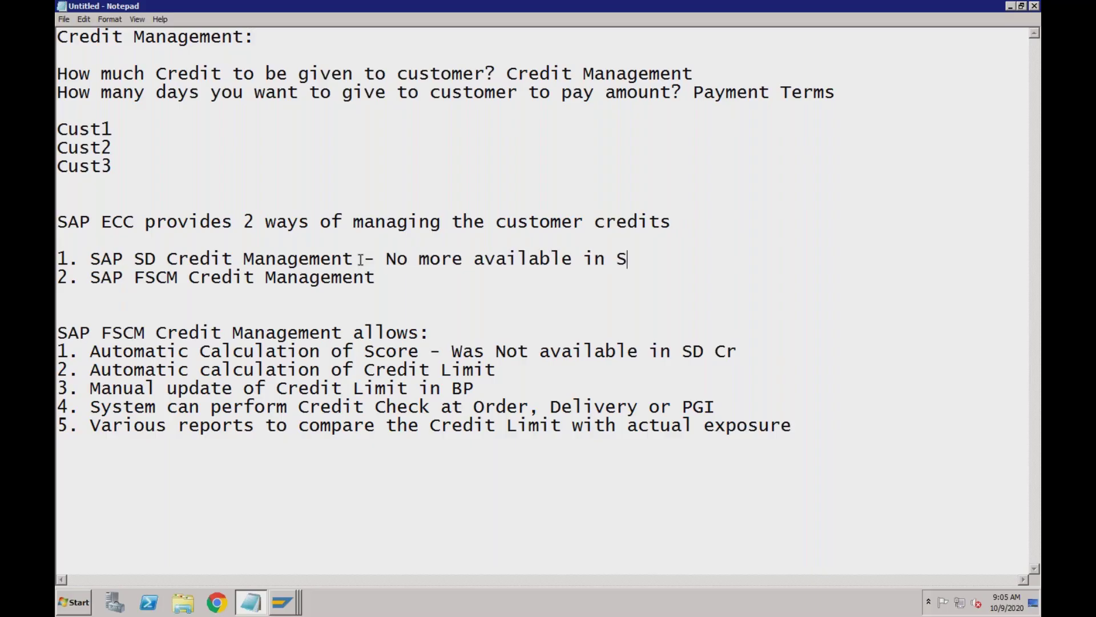
# Add '- Is the only way to perform Credit Mgmt in S4' to the FSCM line and complete the Score note
pyautogui.click(388, 276)
pyautogui.write('- Is the only')
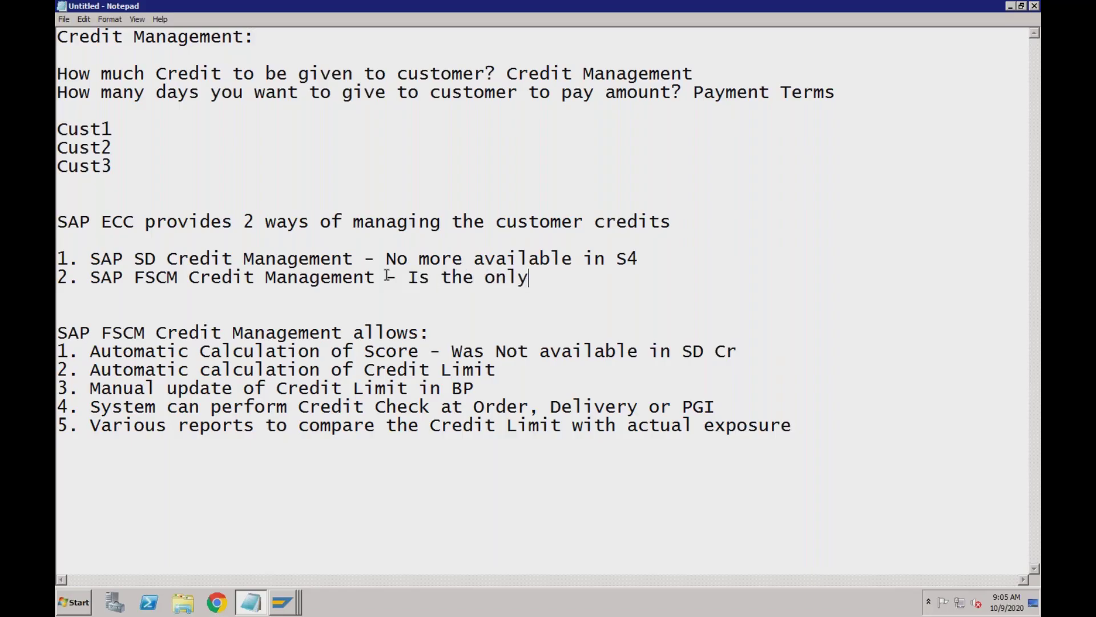
pyautogui.write(' way to perform ')
pyautogui.write('Credit M')
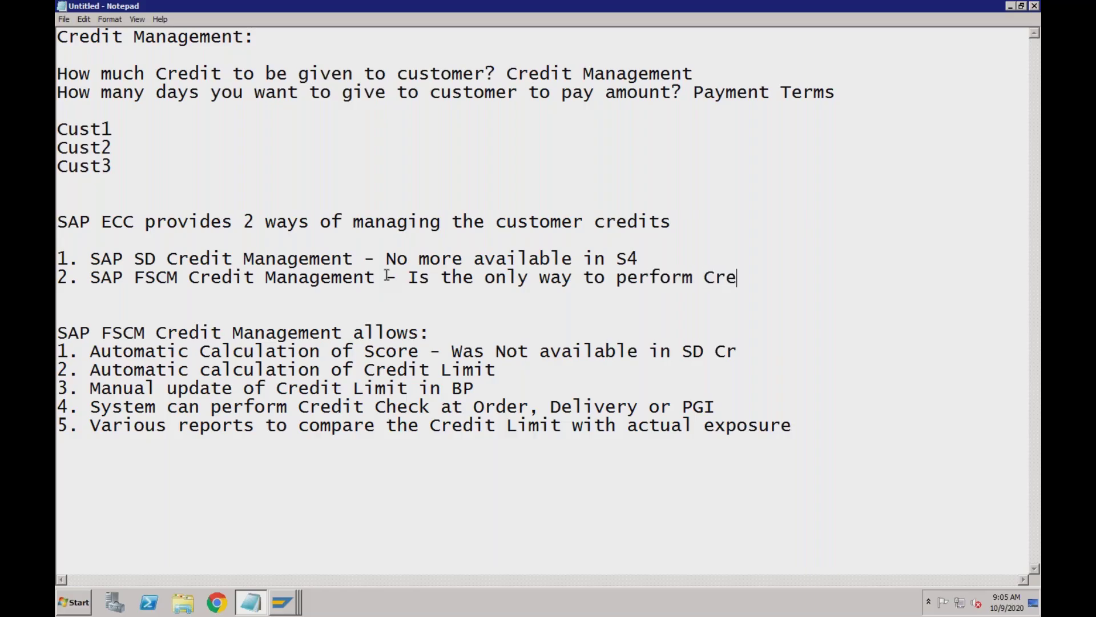
pyautogui.write('gmt in S4')
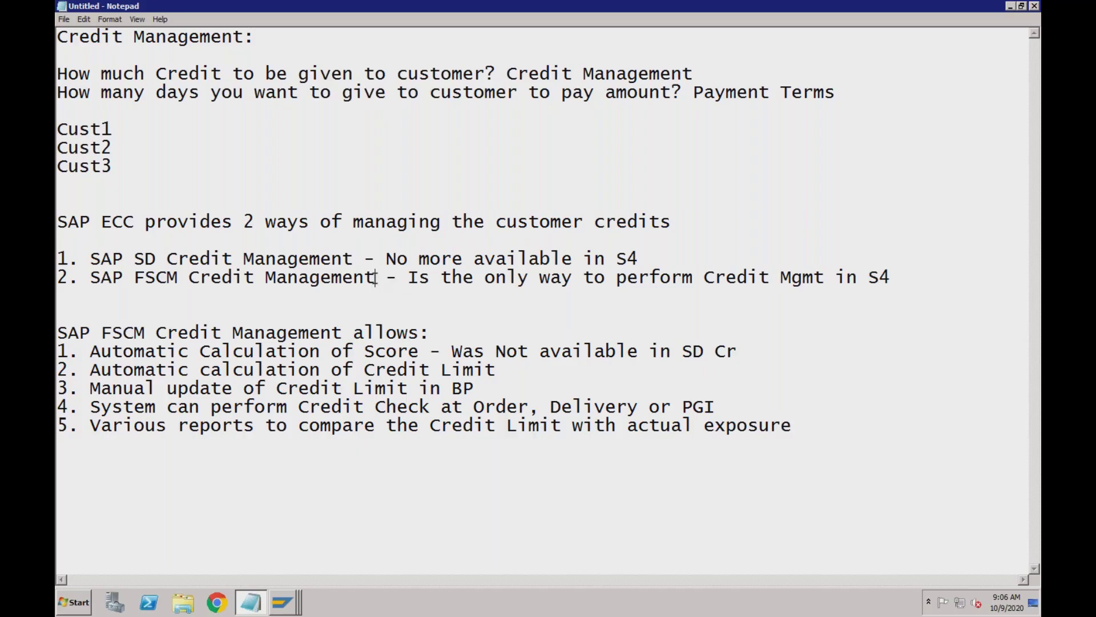
pyautogui.click(375, 279)
pyautogui.click(739, 352)
pyautogui.write('edit Mgt')
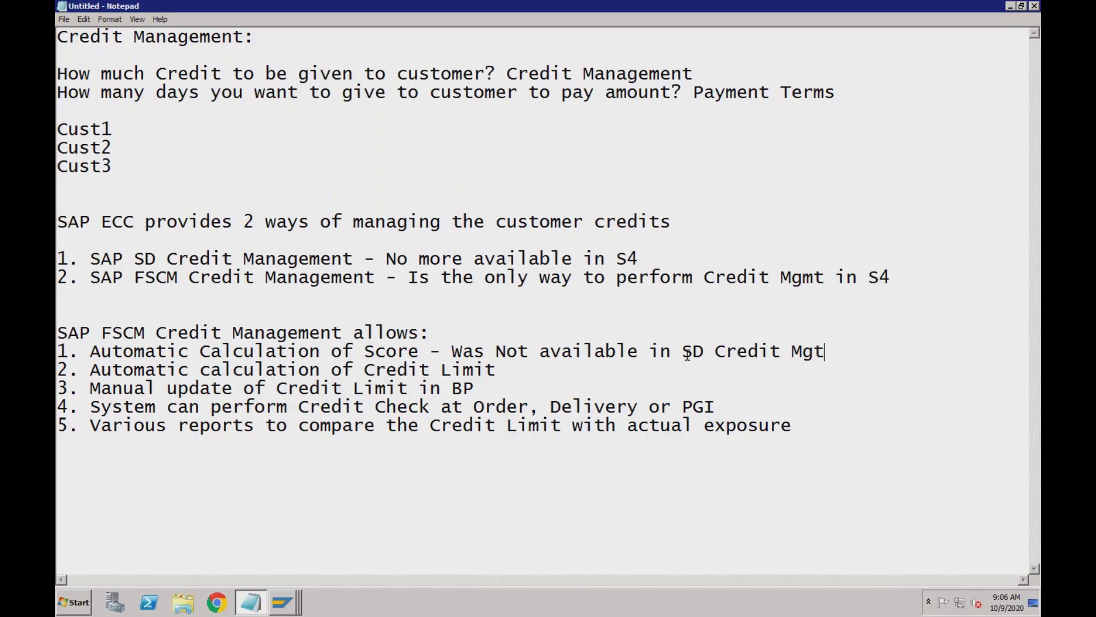
pyautogui.write(' - Was no')
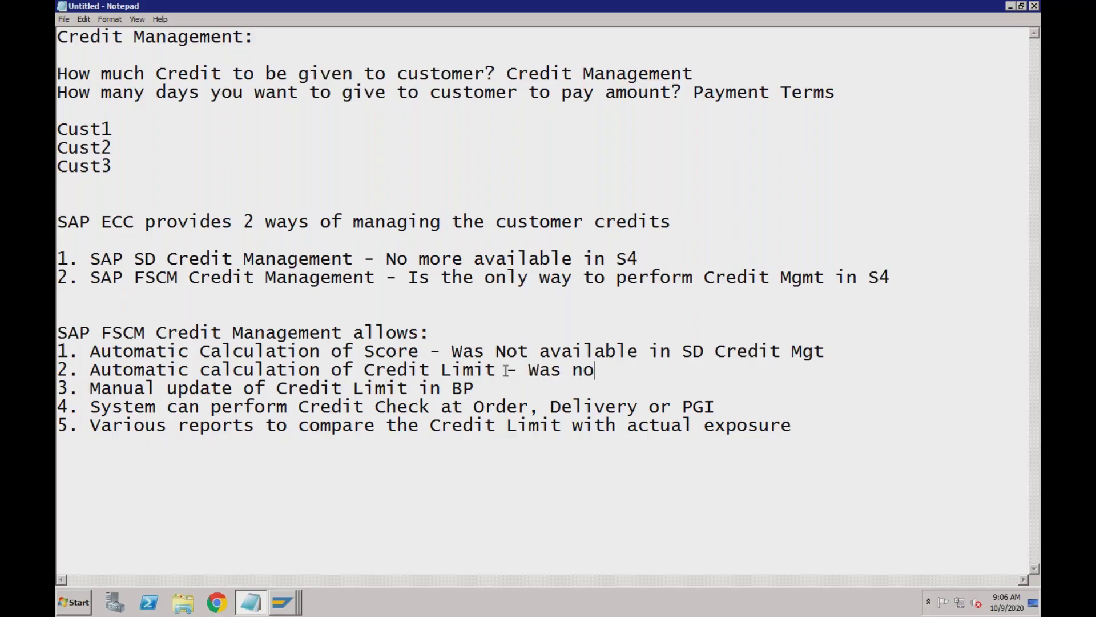
pyautogui.write('t available')
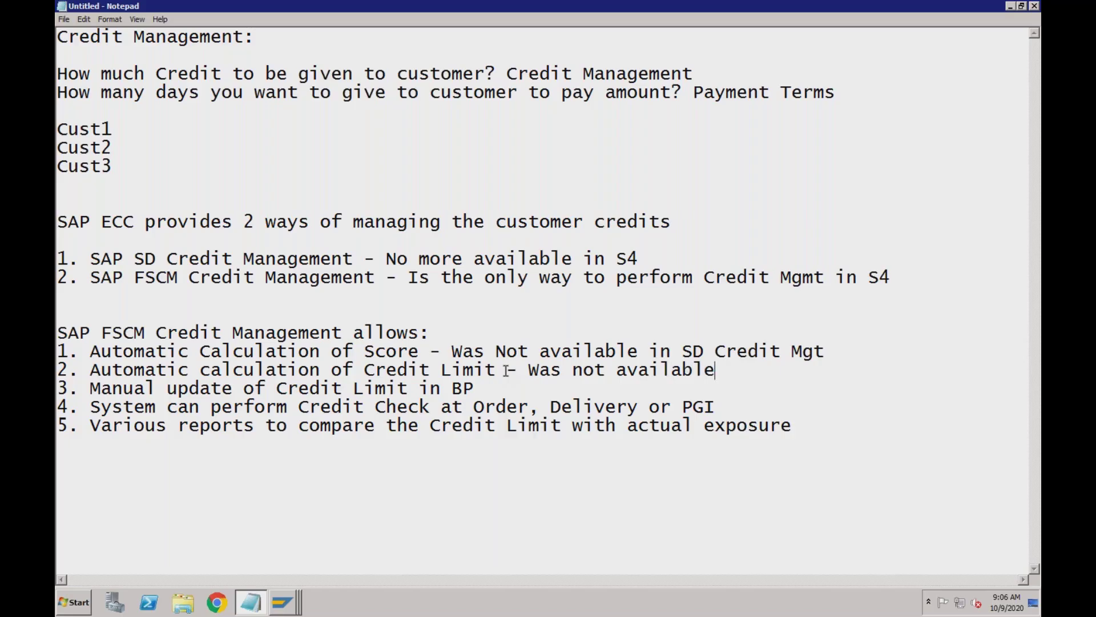
pyautogui.write(' in SD')
pyautogui.click(58, 388)
pyautogui.keyDown('shift'); pyautogui.click(100, 407); pyautogui.keyUp('shift')
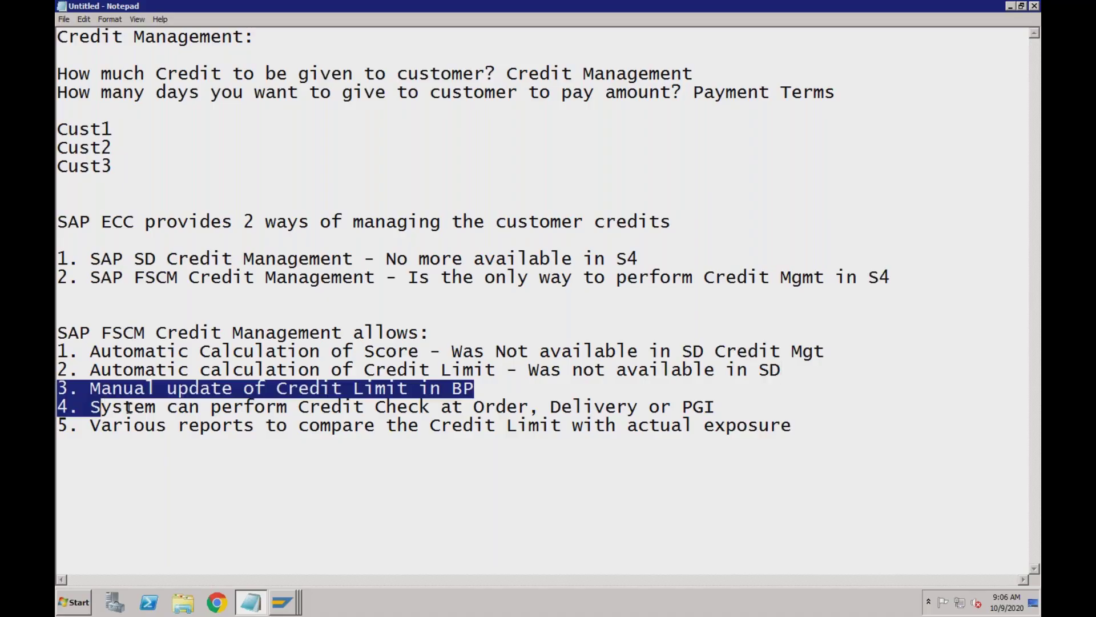
pyautogui.moveTo(128, 407); pyautogui.dragTo(204, 425)
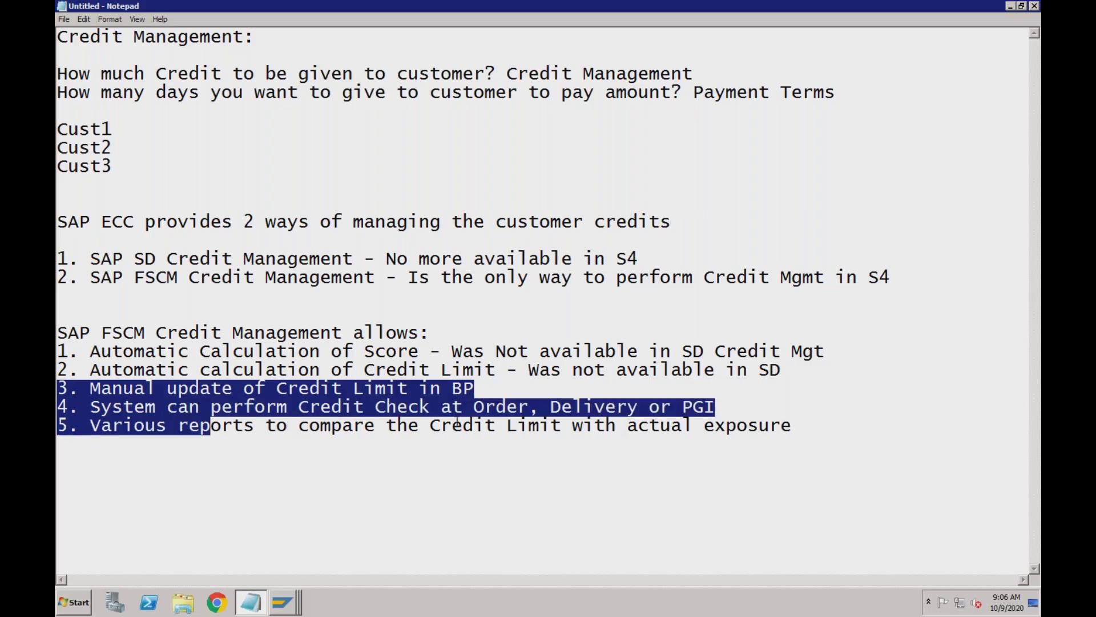
pyautogui.moveTo(457, 425); pyautogui.dragTo(794, 431)
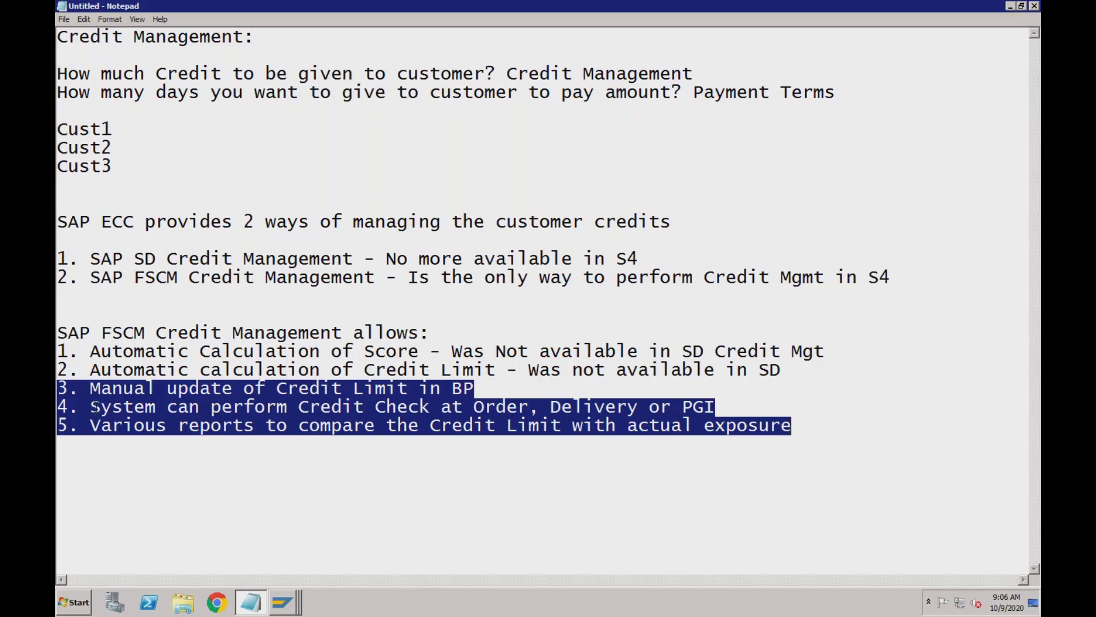
pyautogui.click(92, 388)
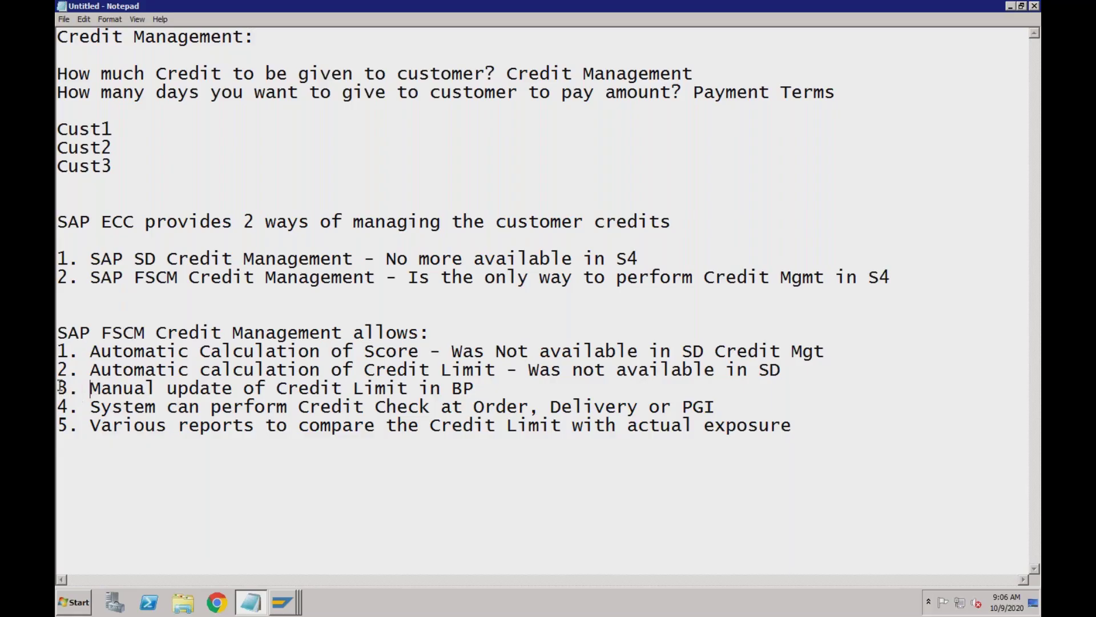
pyautogui.moveTo(57, 388); pyautogui.dragTo(475, 423)
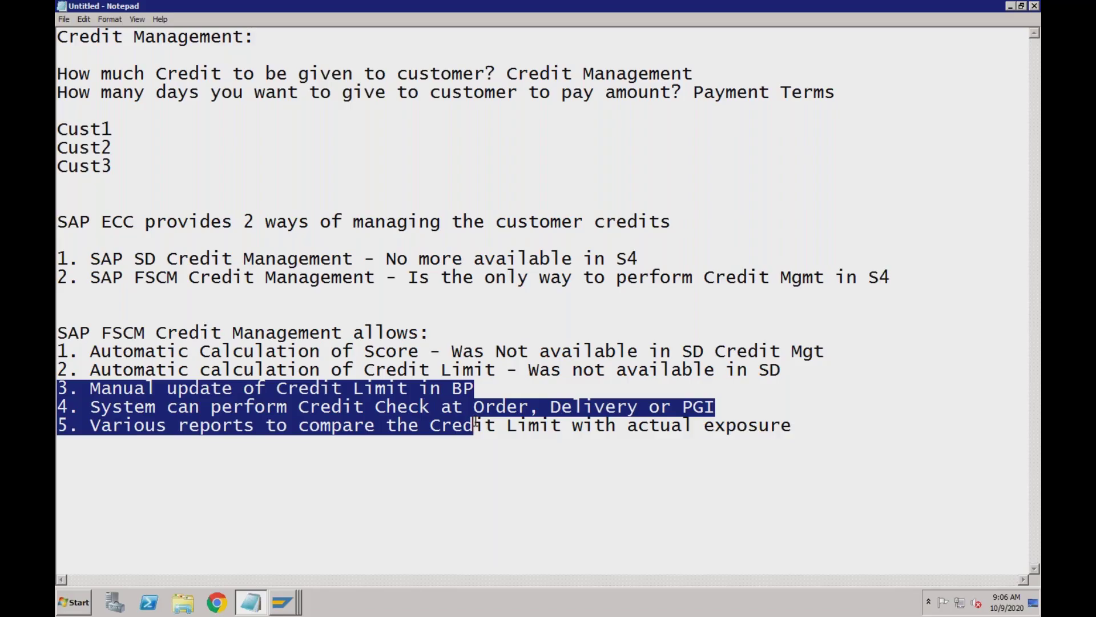
pyautogui.moveTo(475, 423); pyautogui.dragTo(795, 427)
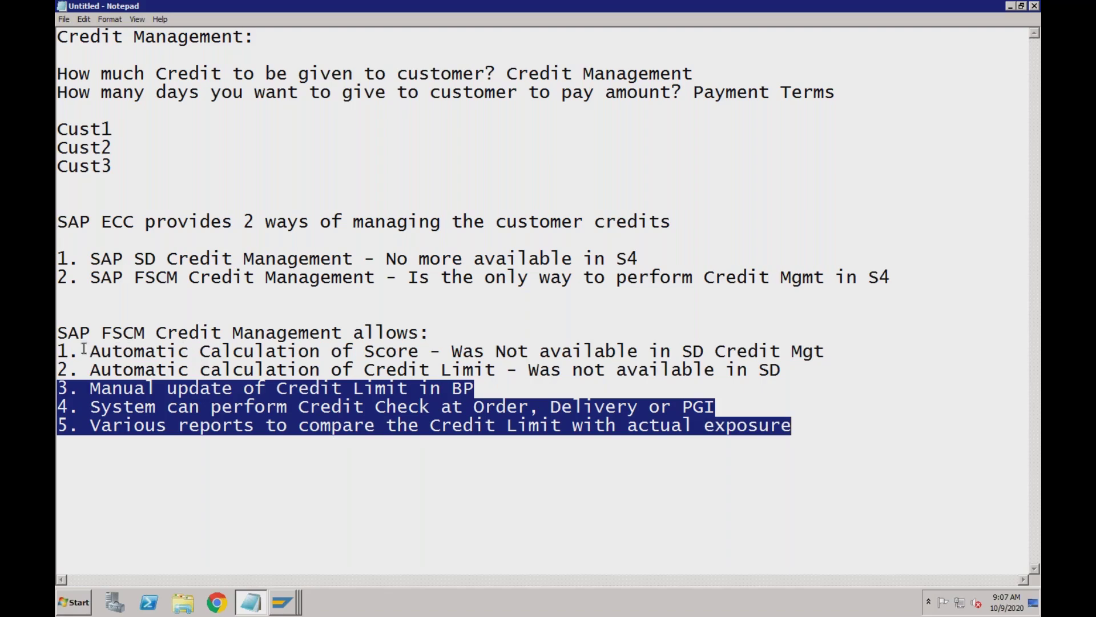
pyautogui.click(59, 350)
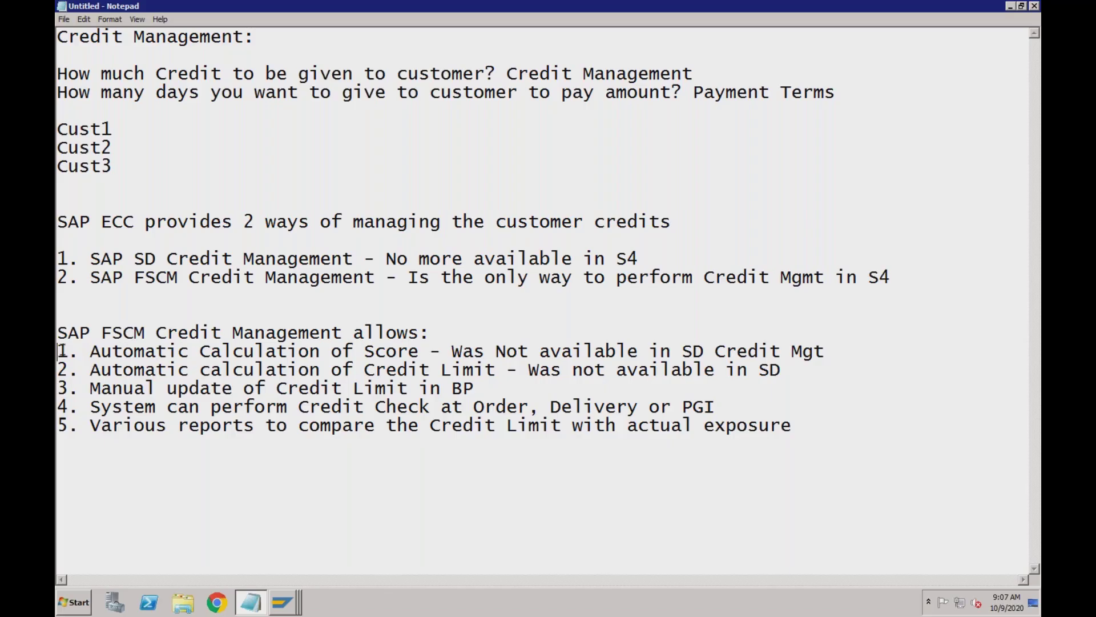
pyautogui.click(60, 371)
pyautogui.click(145, 351)
pyautogui.click(419, 350)
pyautogui.moveTo(59, 351); pyautogui.dragTo(80, 350)
pyautogui.moveTo(408, 365); pyautogui.dragTo(57, 390)
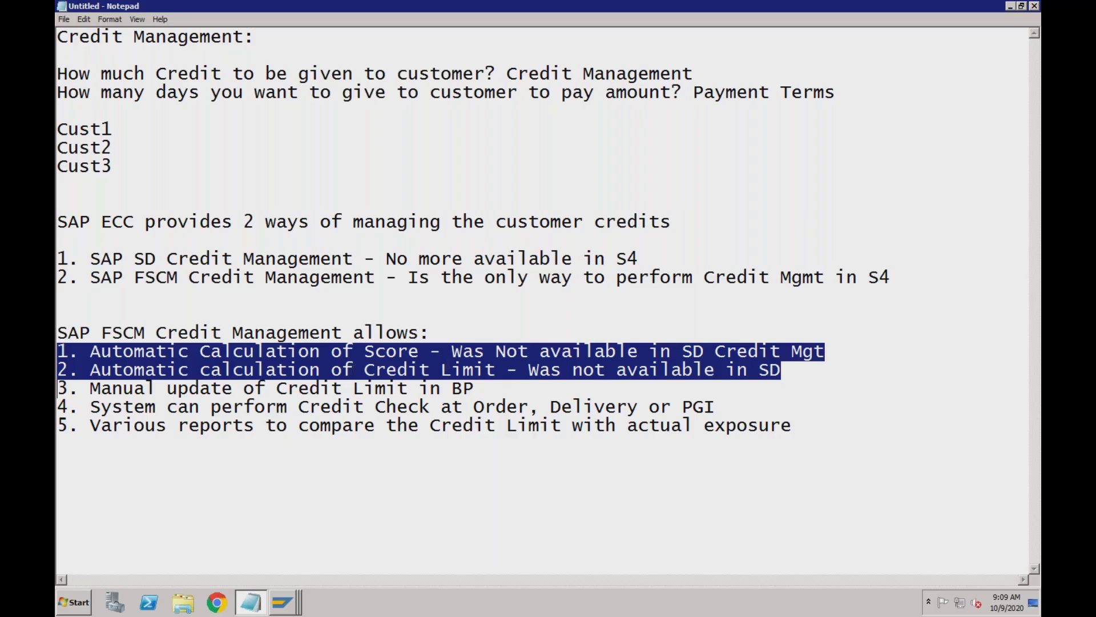
pyautogui.moveTo(57, 389); pyautogui.dragTo(732, 428)
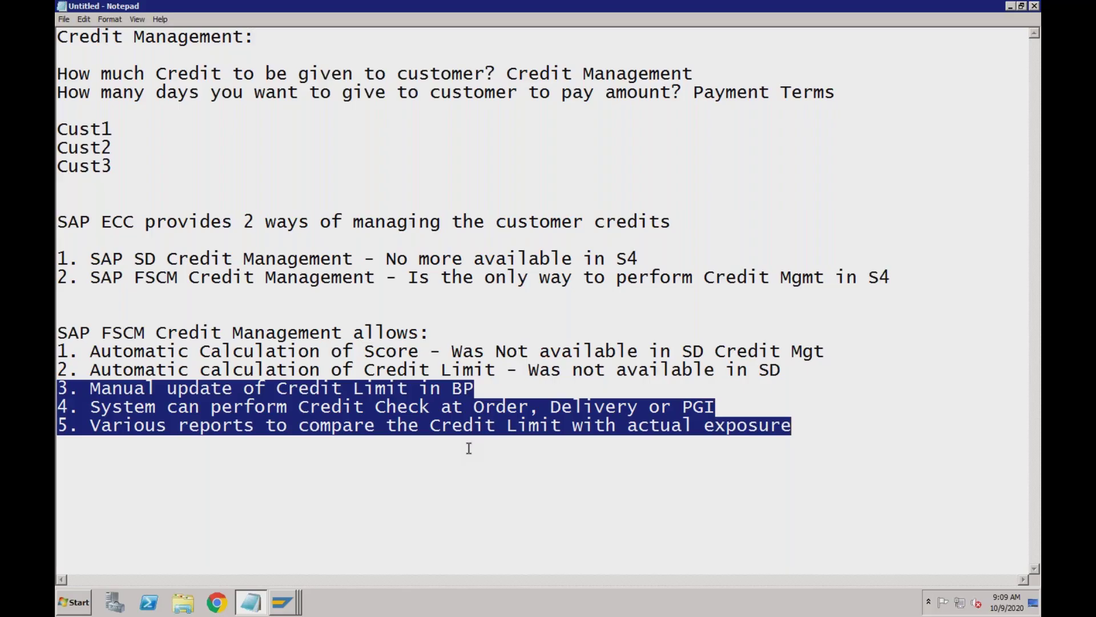
# Clear the highlight, move the cursor around the FSCM and Score lines, then show the open SAP windows
pyautogui.click(354, 260)
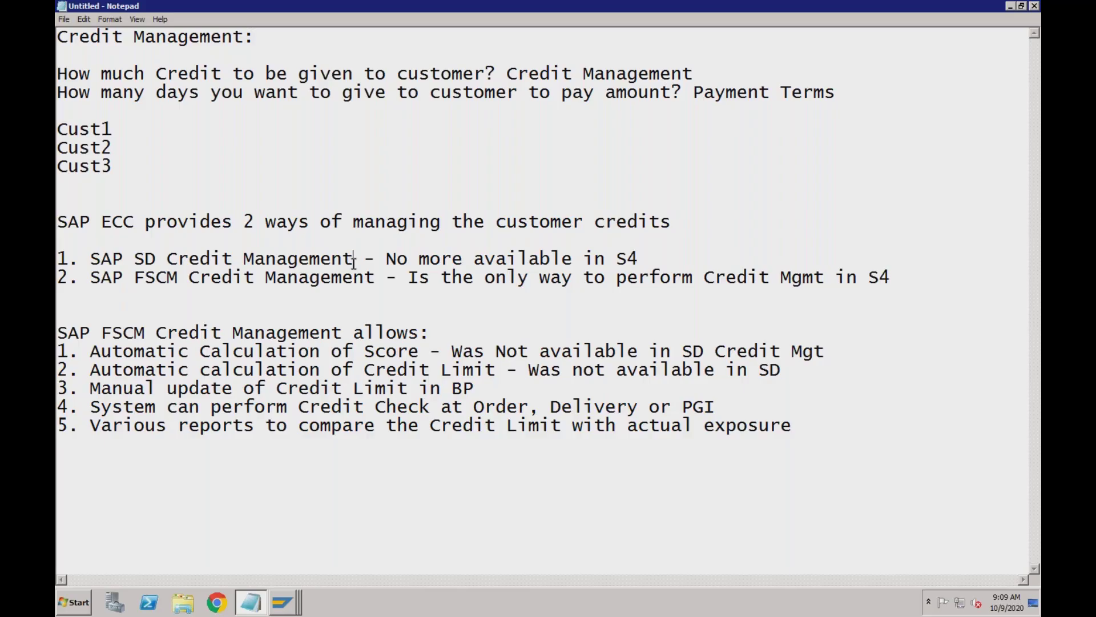
pyautogui.click(376, 278)
pyautogui.click(234, 353)
pyautogui.click(374, 278)
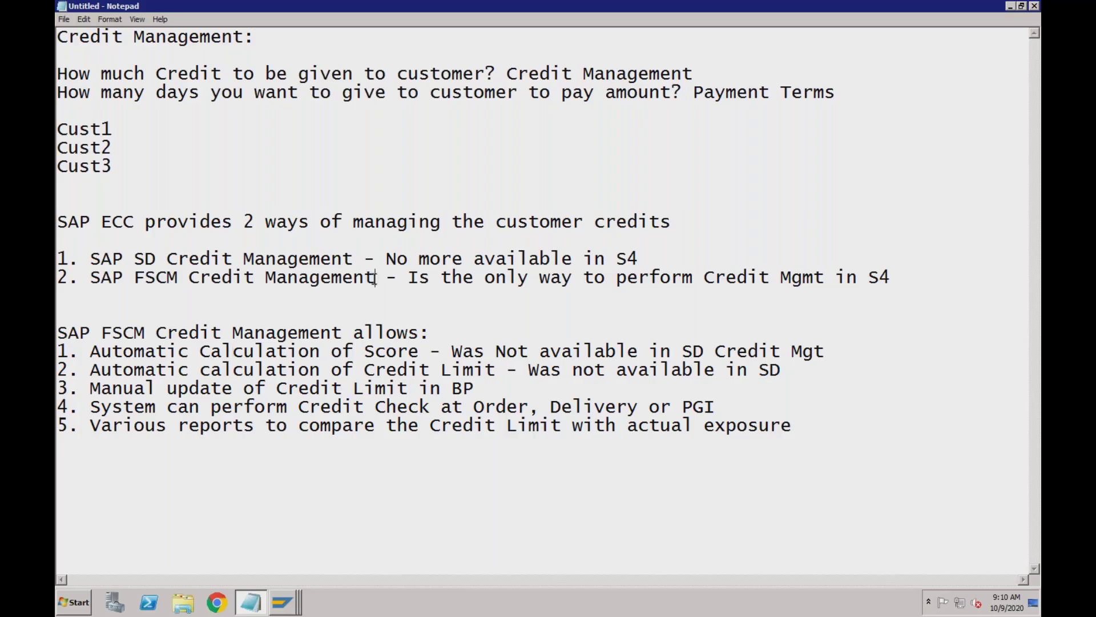
pyautogui.click(201, 278)
pyautogui.click(96, 278)
pyautogui.click(178, 280)
pyautogui.click(282, 602)
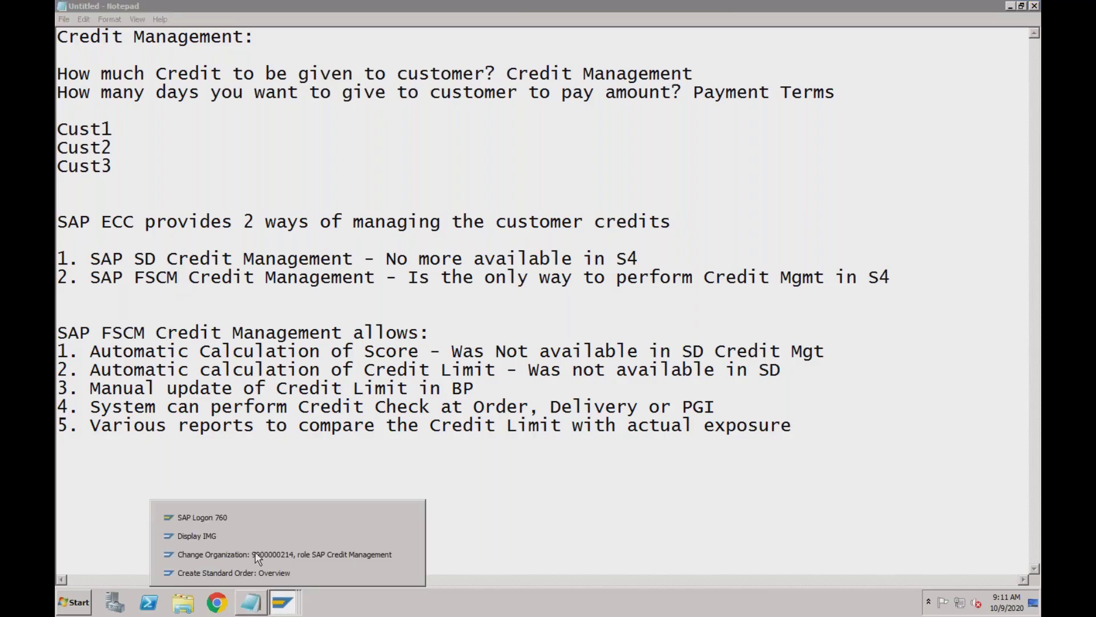
# Run /nfd32 from the Create Standard Order window, reaching the stop message about SAP Note 1946054
pyautogui.click(250, 572)
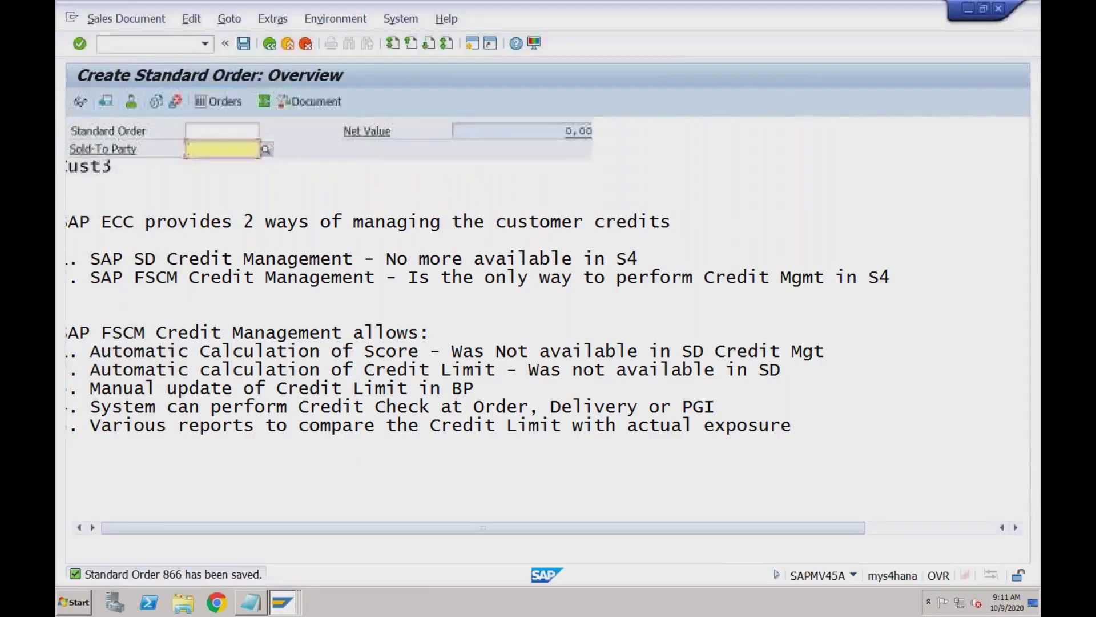
pyautogui.click(148, 44)
pyautogui.write('/nfd')
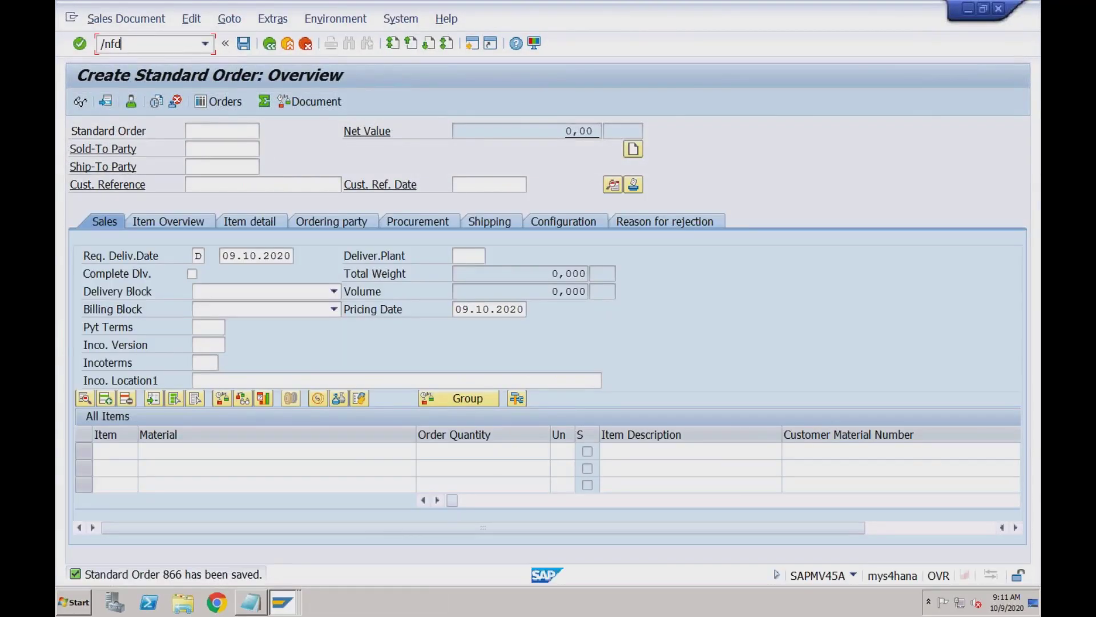
pyautogui.write('32')
pyautogui.press('Return')
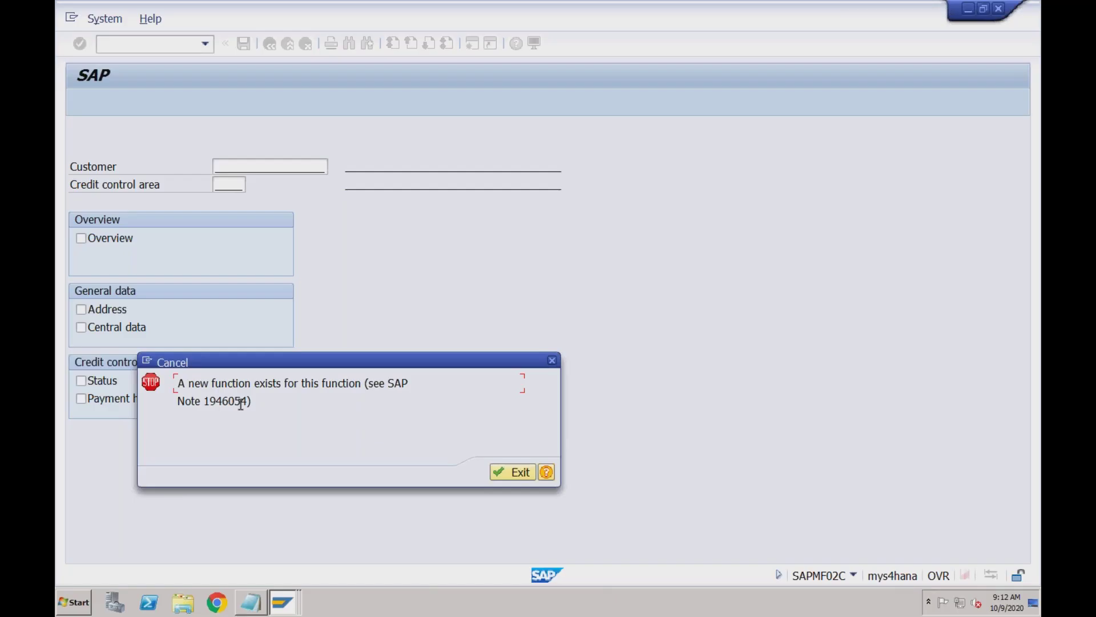
# Dismiss the new-function message and drag the Easy Access tree splitter left to narrow the tree
pyautogui.click(552, 360)
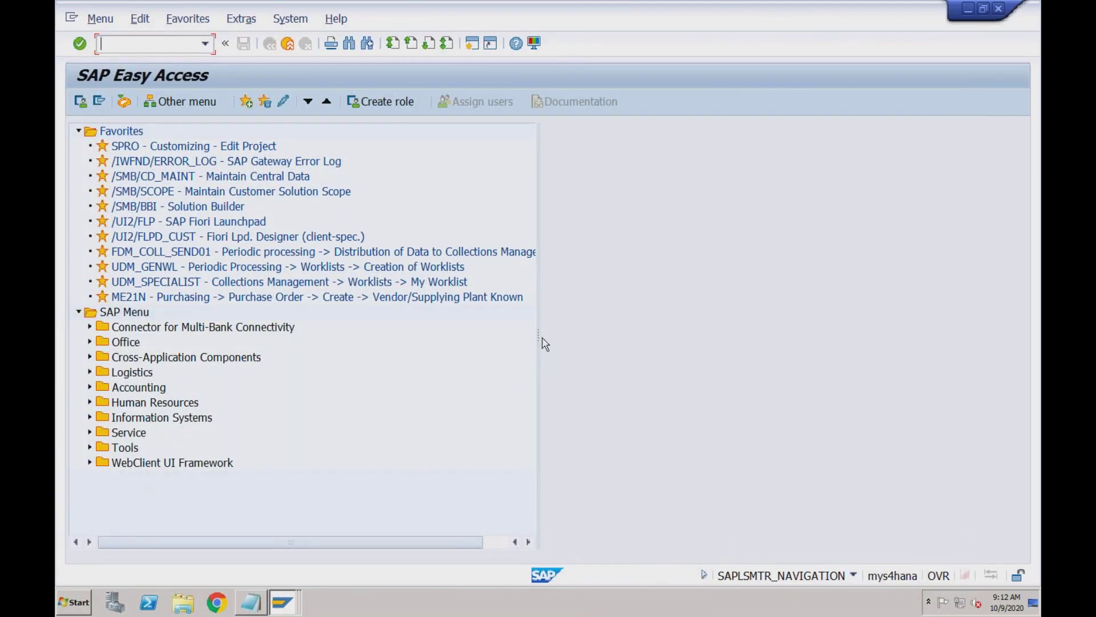
pyautogui.moveTo(507, 338); pyautogui.dragTo(419, 338)
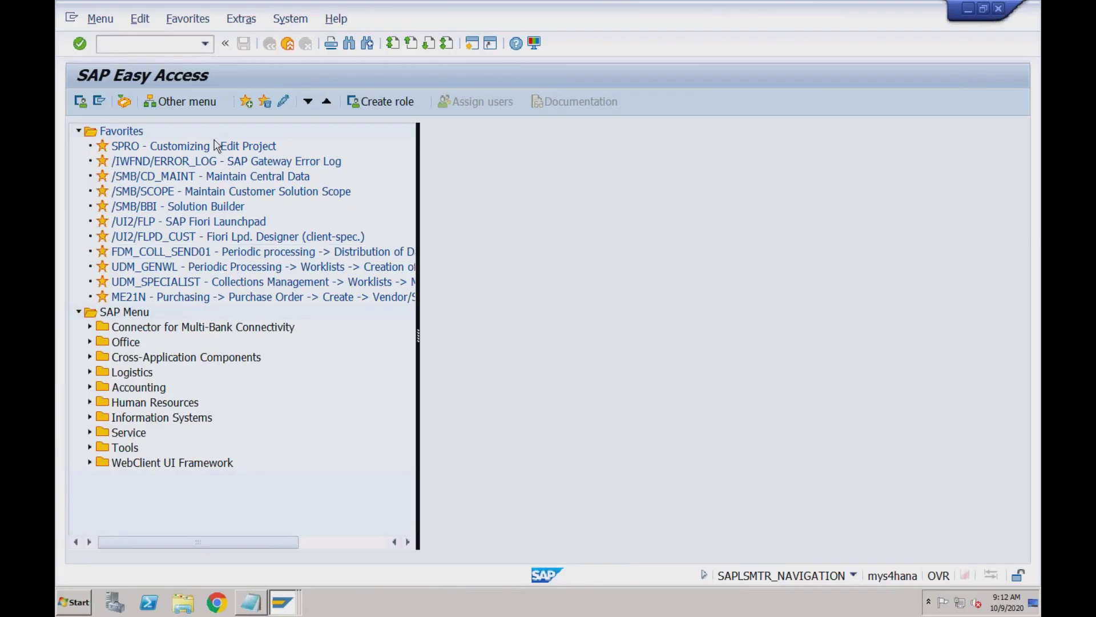
# Switch back to the Untitled - Notepad credit management notes
pyautogui.click(251, 603)
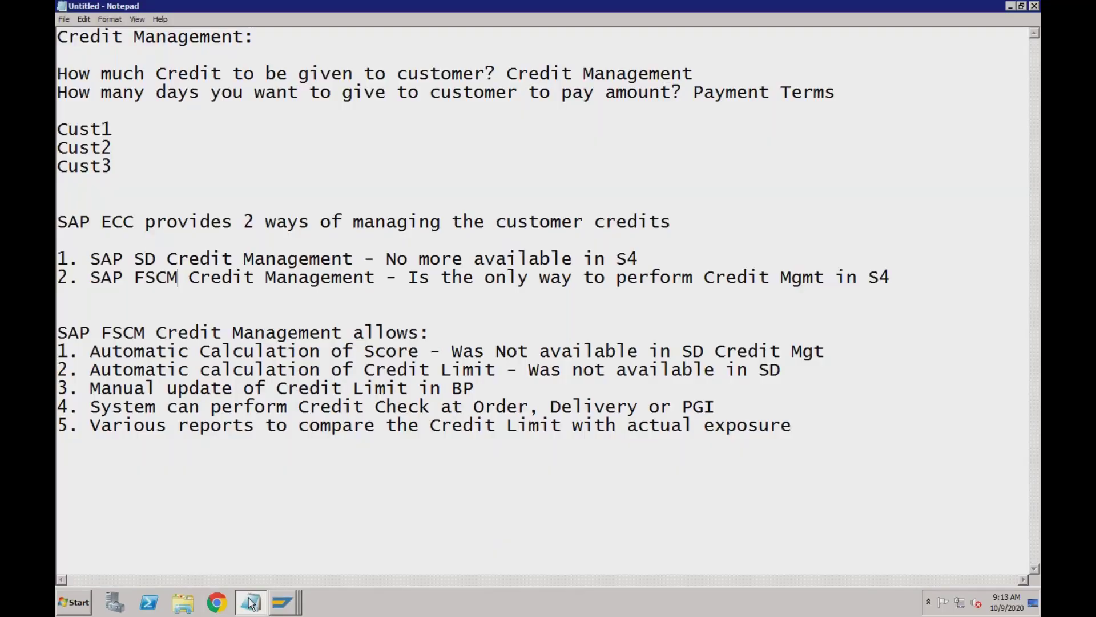
pyautogui.moveTo(251, 603)
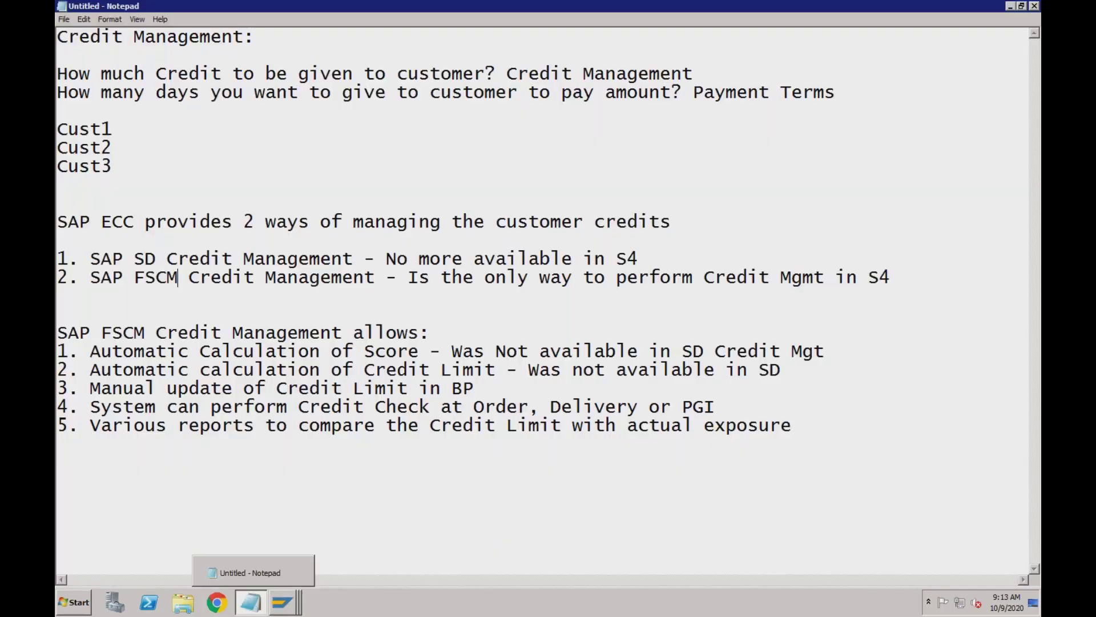